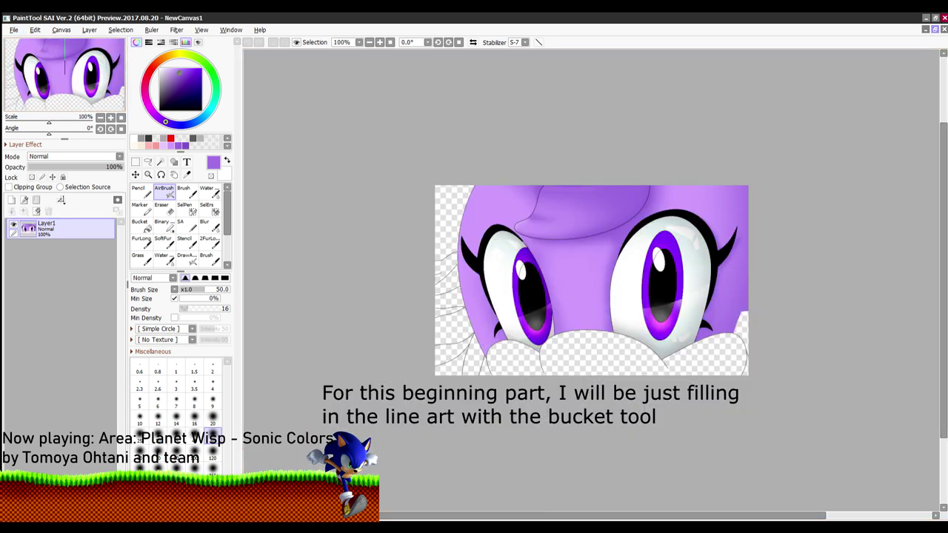
Step: Place the purple eye reference canvas beside an enlarged EyeTest canvas, with both line-art eyes in view
click(934, 30)
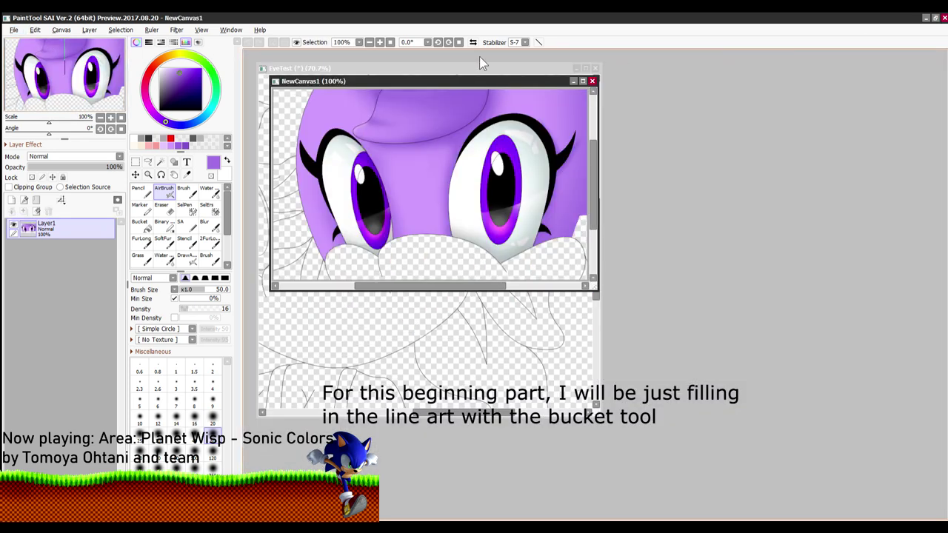
drag(365, 61, 744, 28)
drag(601, 416, 661, 517)
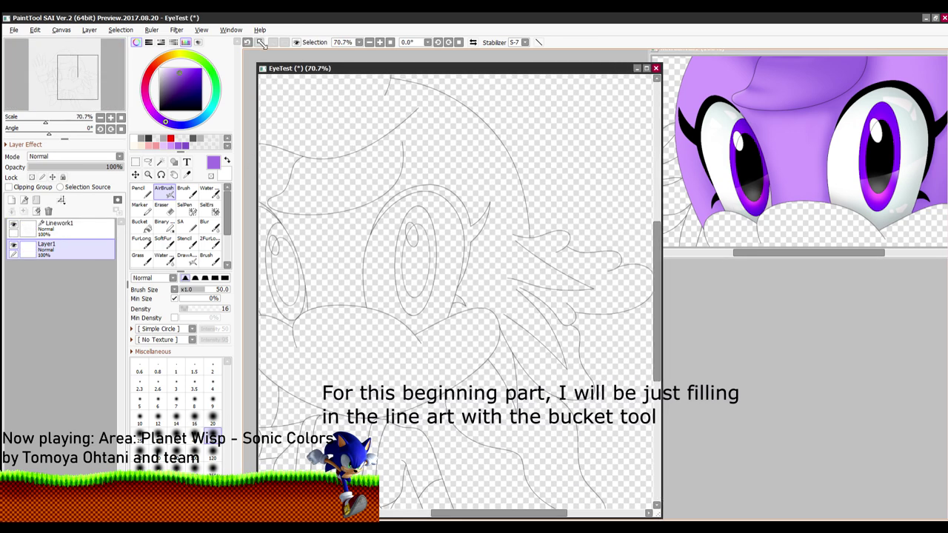
drag(261, 43, 246, 30)
drag(401, 222, 512, 225)
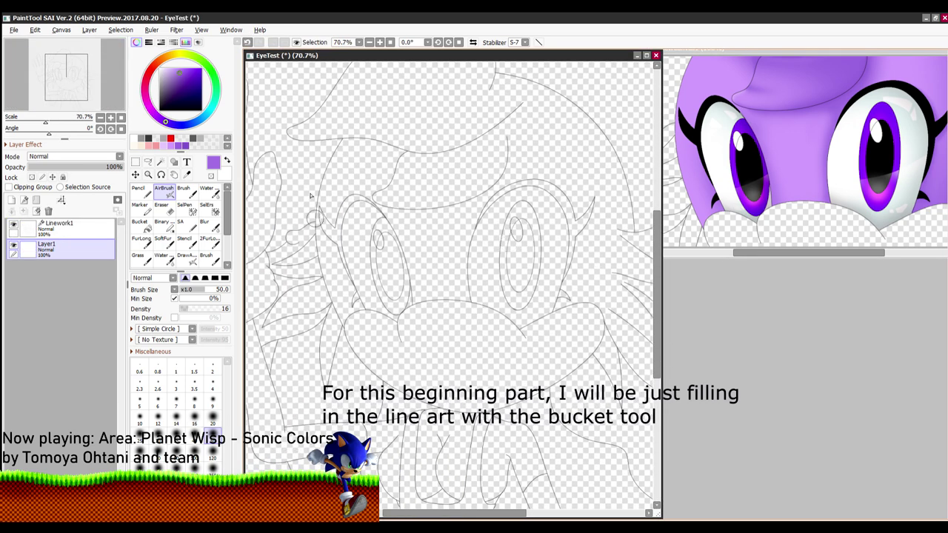
Step: Try filling the whites of both eyes with white using the Bucket tool, and undo both fills
click(139, 222)
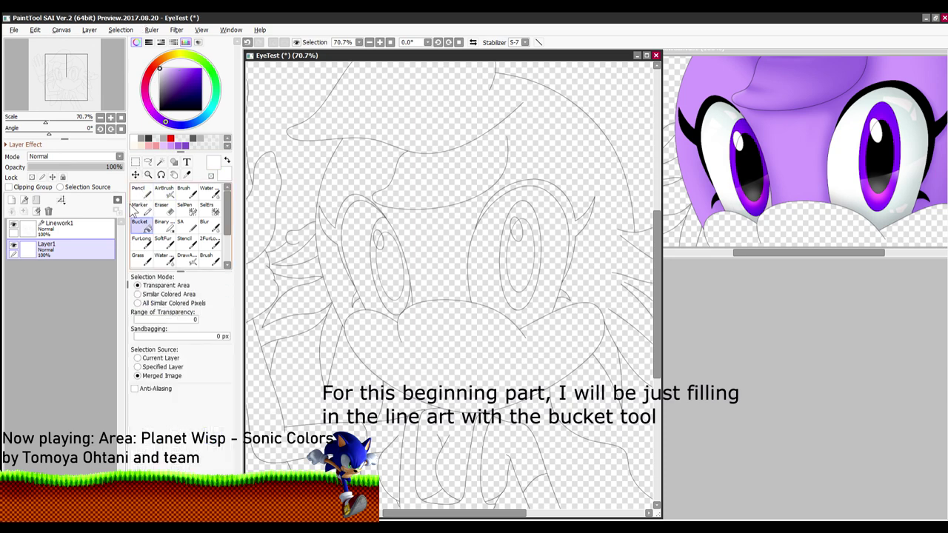
scroll(375, 223, up, 2)
click(337, 203)
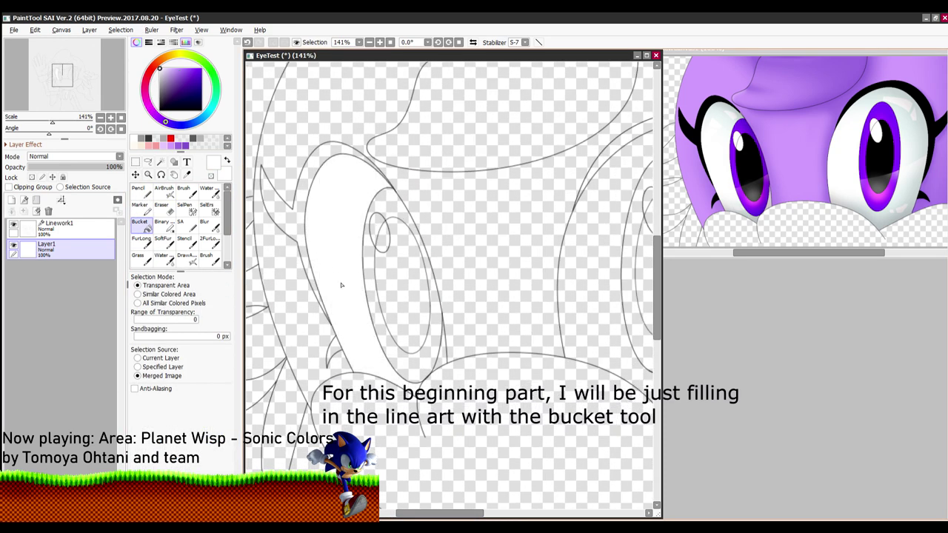
scroll(341, 285, right, 4)
click(467, 234)
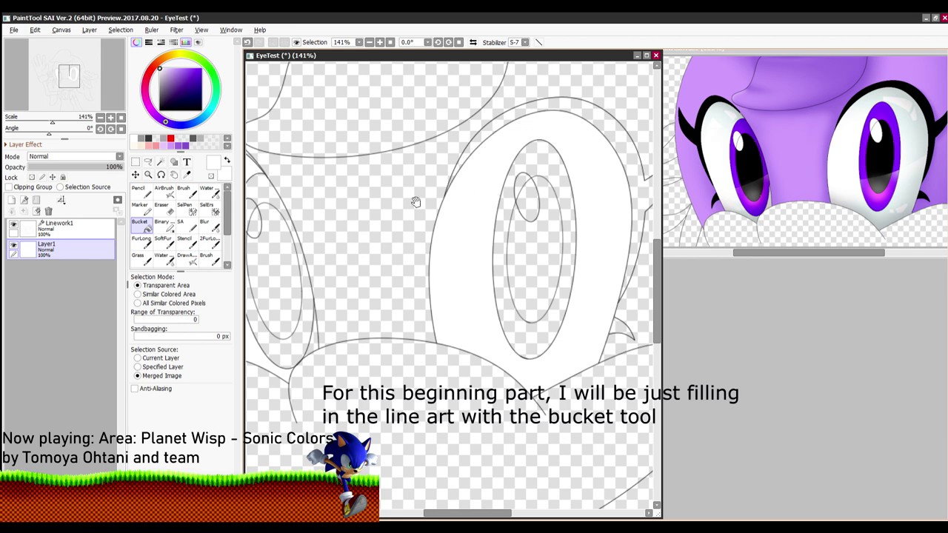
drag(416, 201, 515, 225)
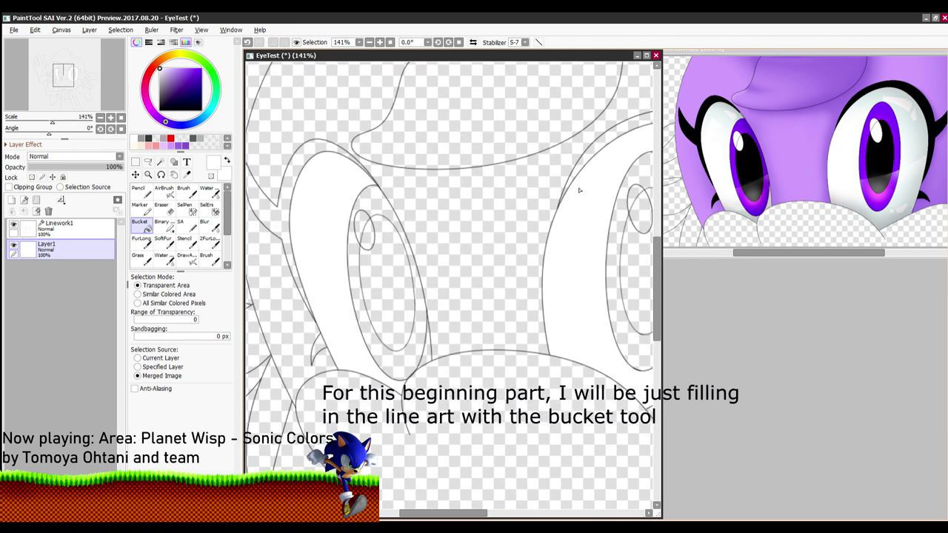
key(ctrl+z)
key(ctrl+z)
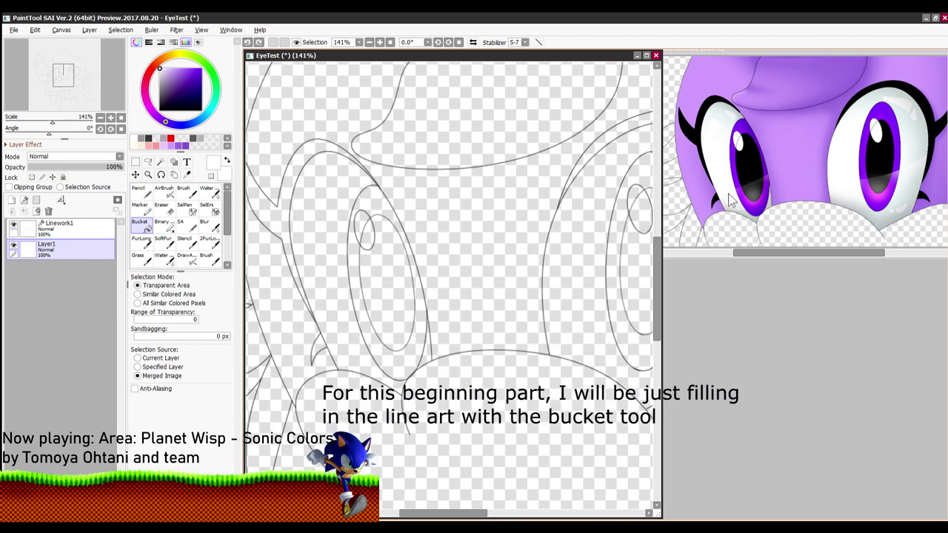
Step: Fill the inner pupil ovals of both eyes with black using the Bucket tool
click(202, 111)
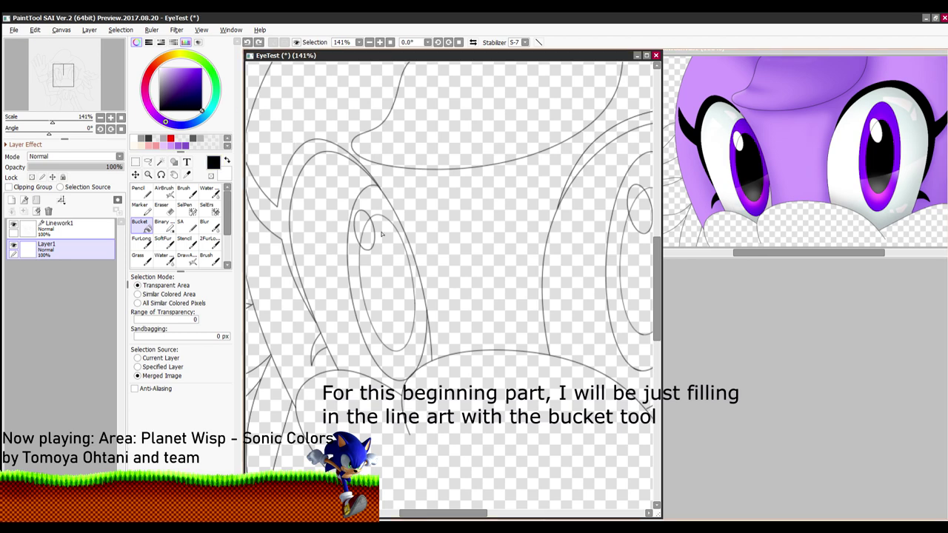
click(387, 266)
drag(510, 260, 313, 232)
click(464, 212)
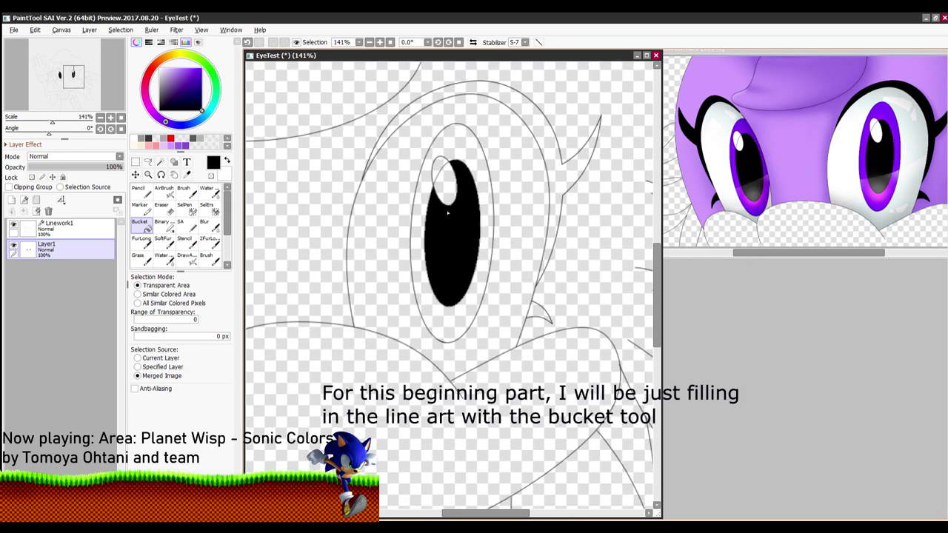
Step: Sample the bright purple from the reference eye and fill the iris rings of both eyes with it
scroll(448, 212, down, 1)
drag(373, 211, 486, 230)
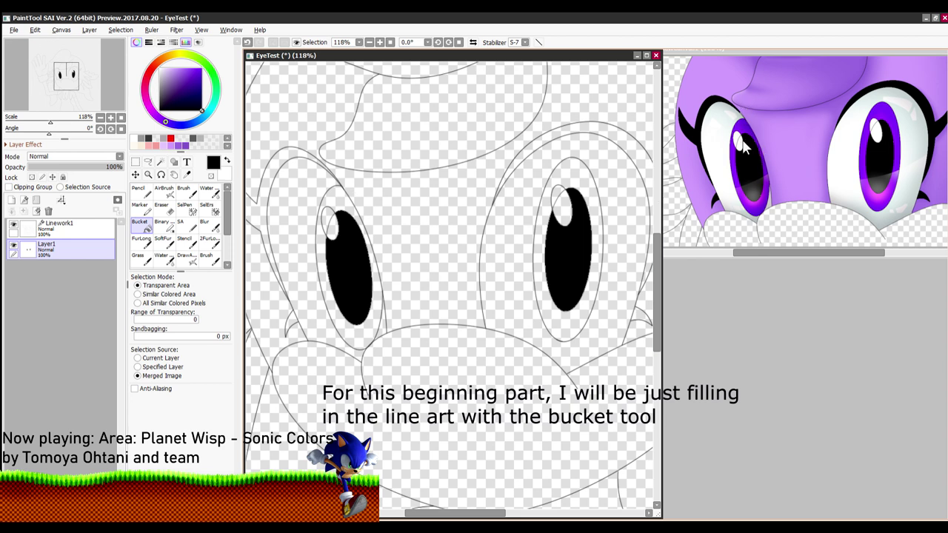
alt+click(754, 190)
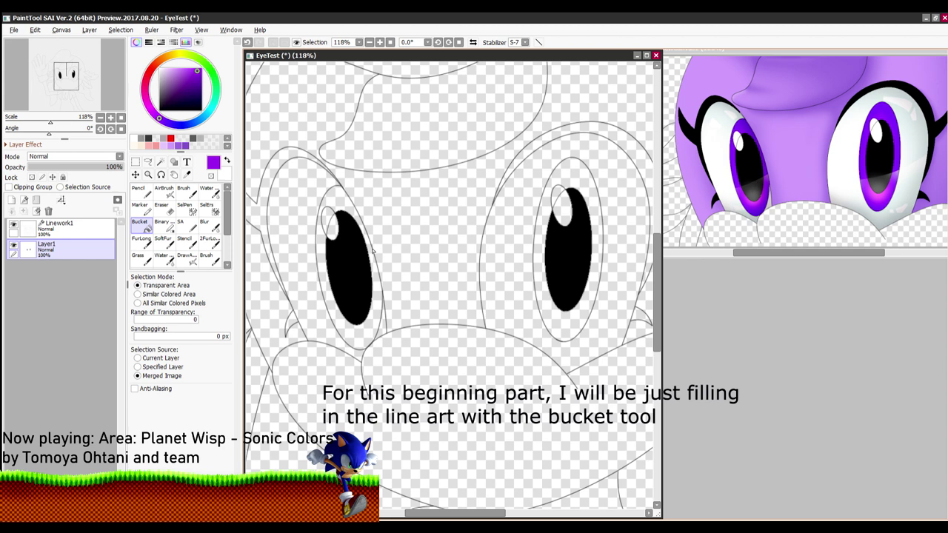
click(356, 329)
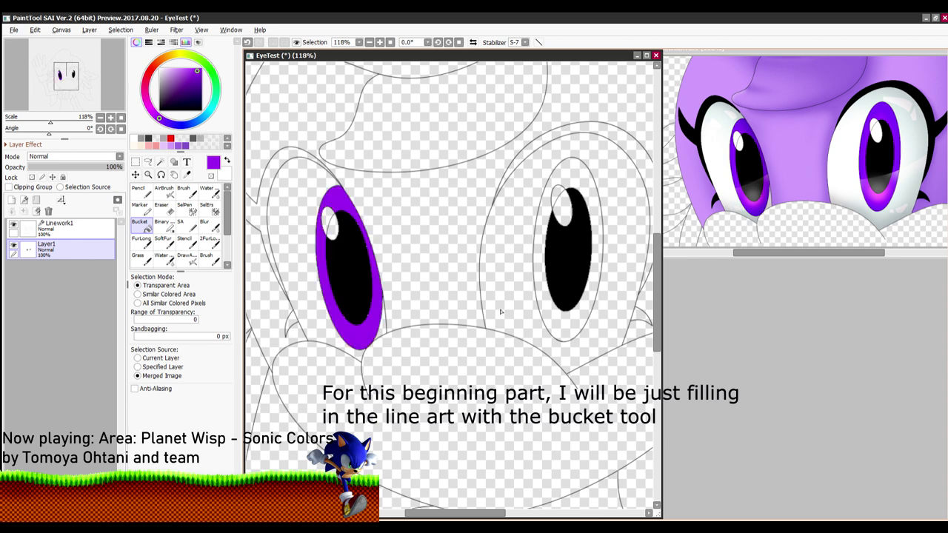
click(579, 304)
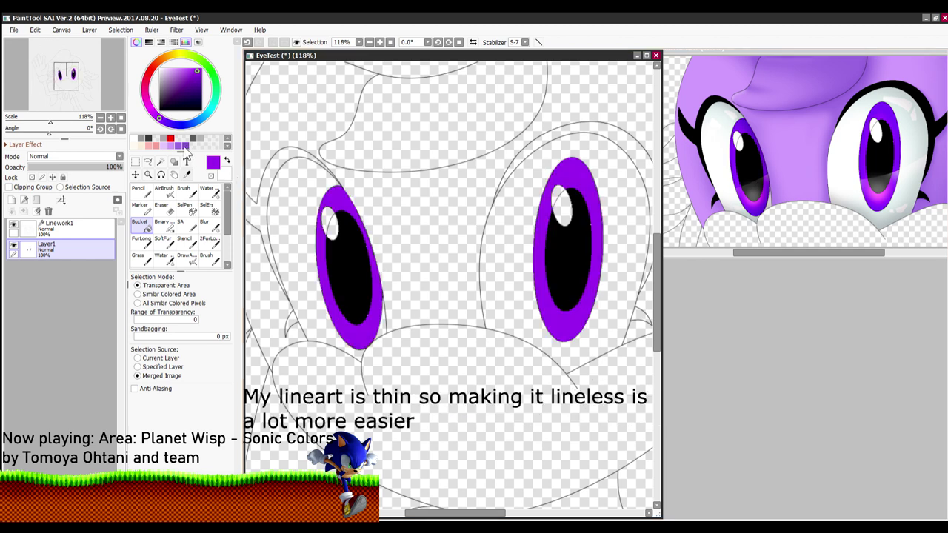
Step: Select both purple iris rings with the Magic Wand, using Similar Colored Area and the Current Layer as selection source
click(160, 161)
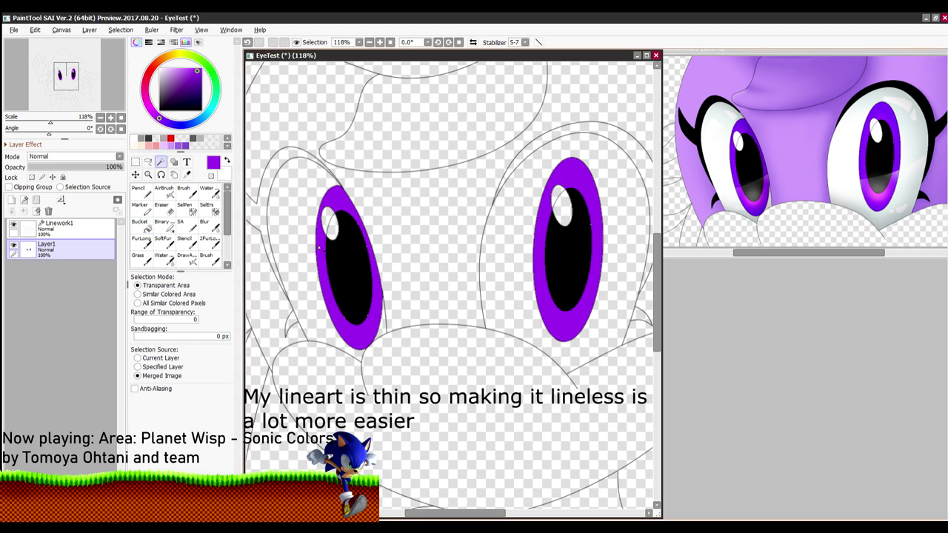
click(318, 248)
key(ctrl+d)
click(147, 294)
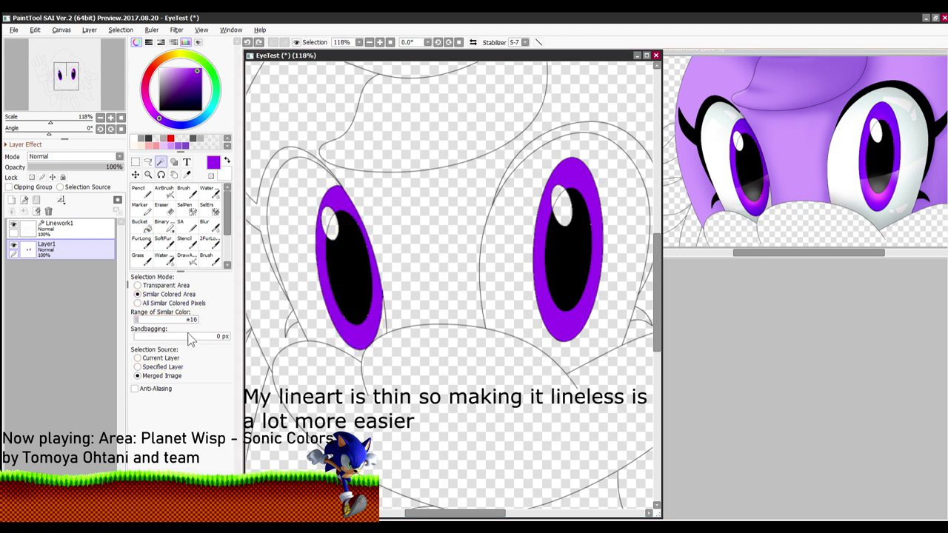
click(354, 313)
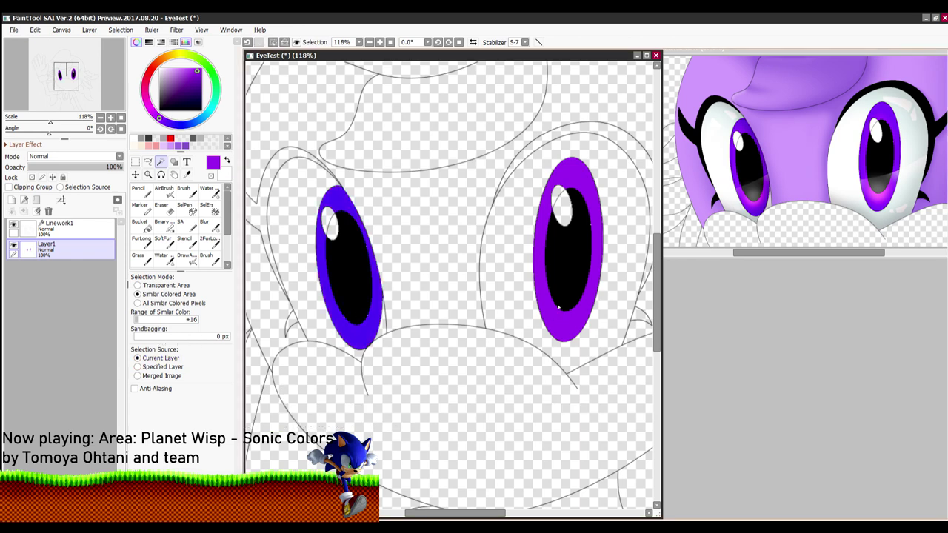
click(559, 307)
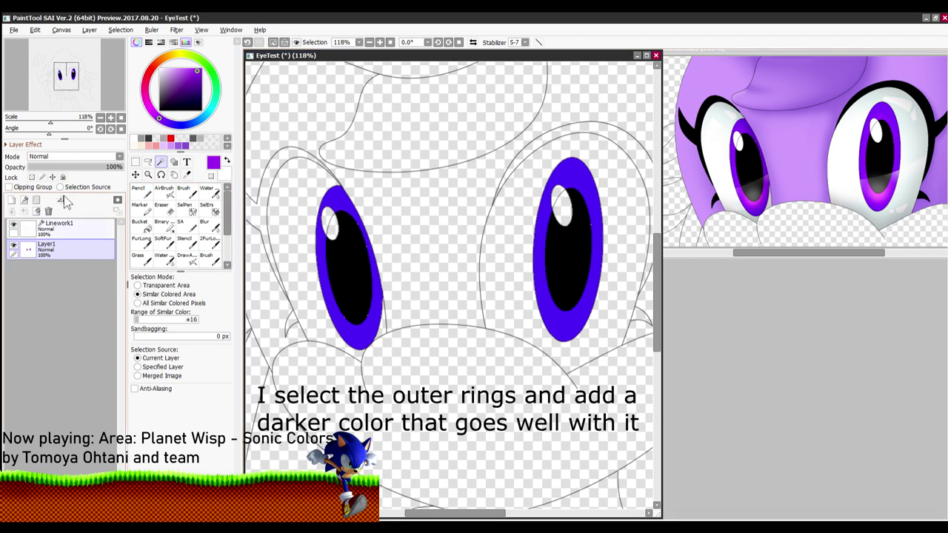
Step: Airbrush a darker blue-violet shade over the selected iris rings of both eyes
click(14, 223)
click(14, 223)
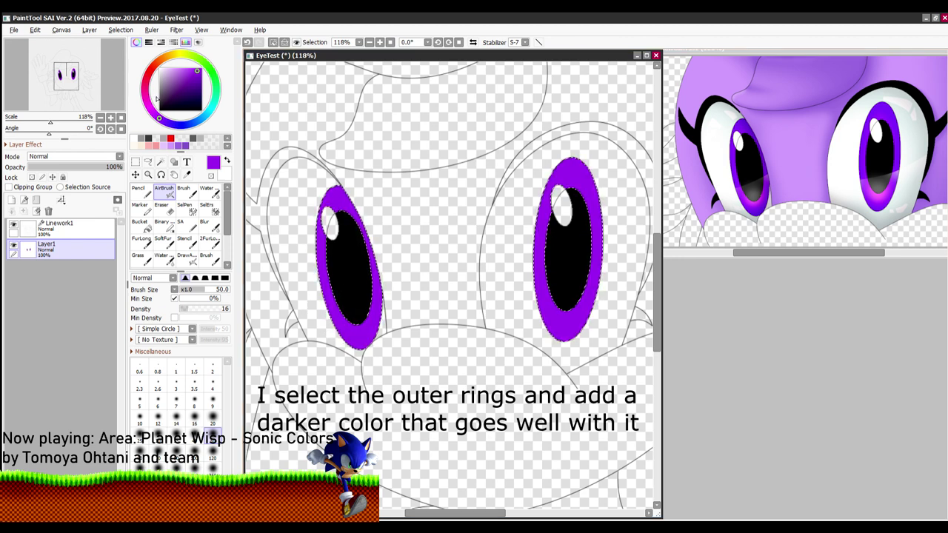
click(151, 108)
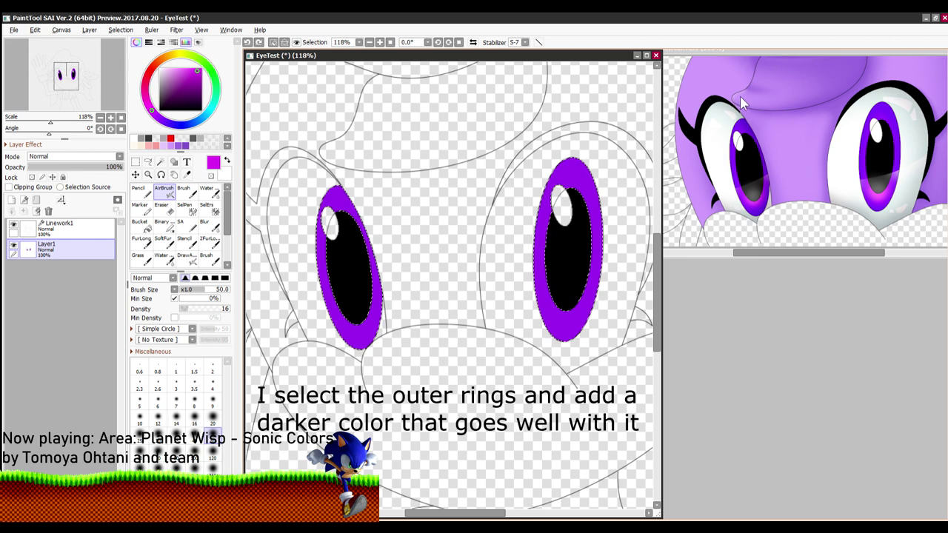
click(164, 121)
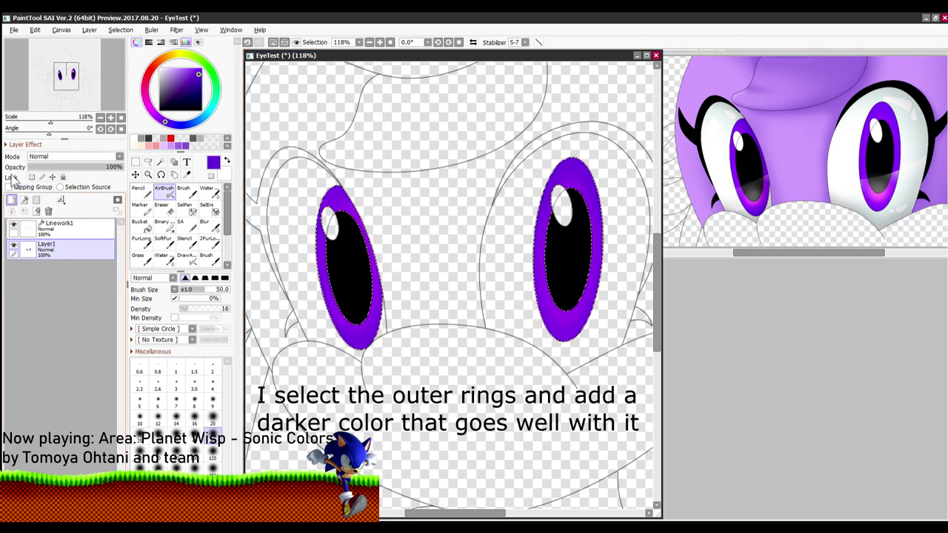
Step: Add a new layer above Layer1, and lasso loosely around both coloured eyes with Layer1 active
click(11, 199)
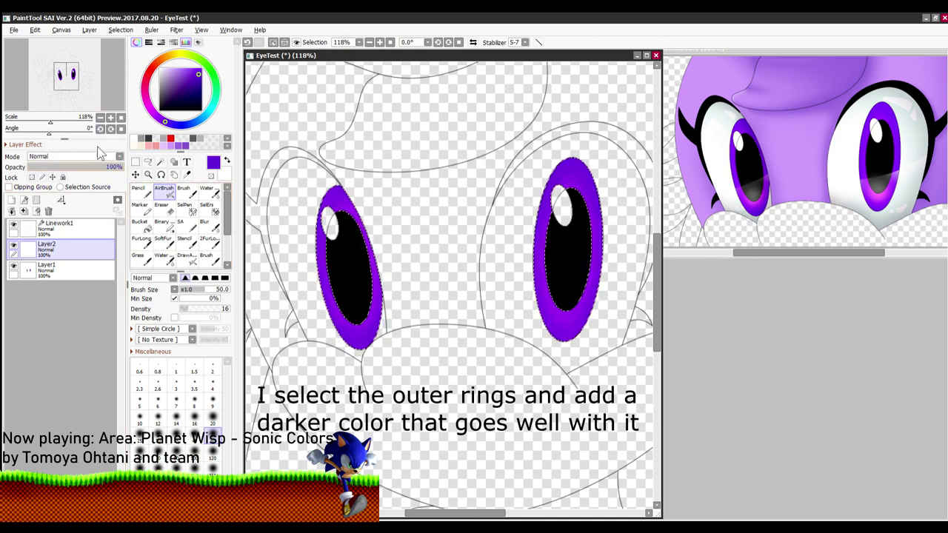
click(52, 269)
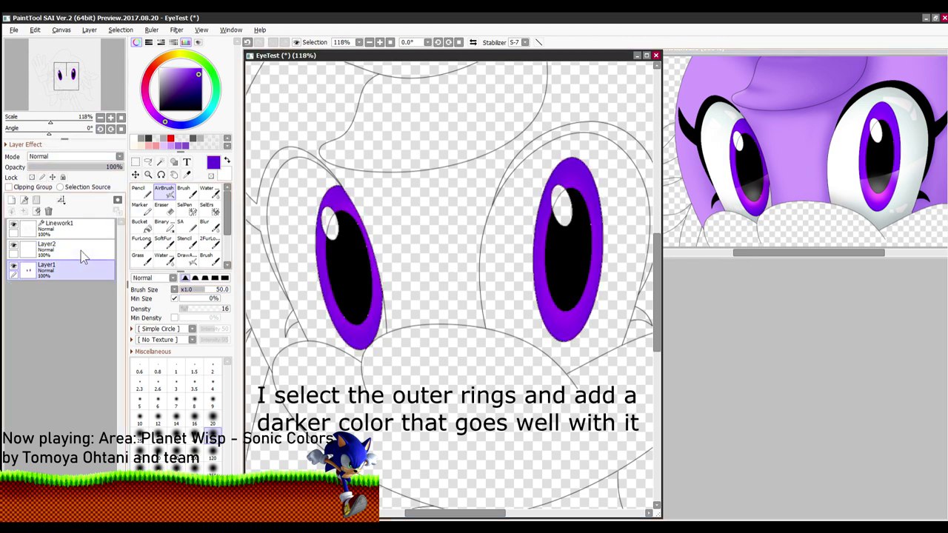
click(148, 162)
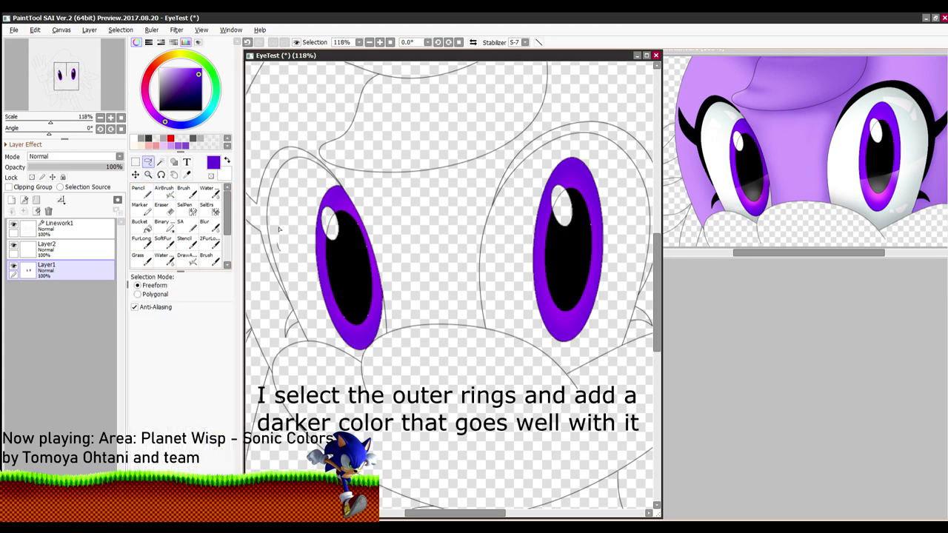
mouse_move(349, 133)
mouse_down()
mouse_move(279, 337)
mouse_move(370, 125)
mouse_up()
drag(568, 77, 544, 88)
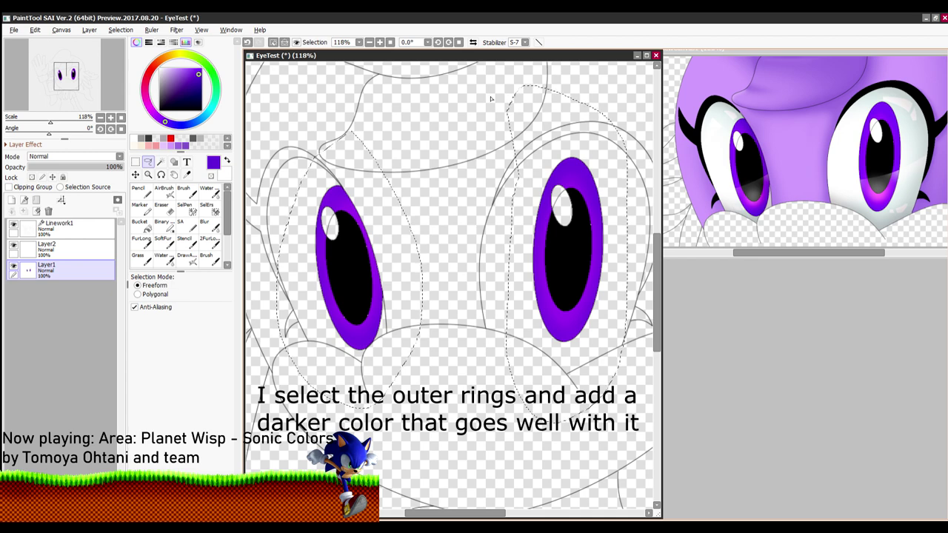
Step: Apply a free transform without moving the pixels to tighten the selection to the outlines of both coloured eyes
click(136, 161)
key(ctrl+t)
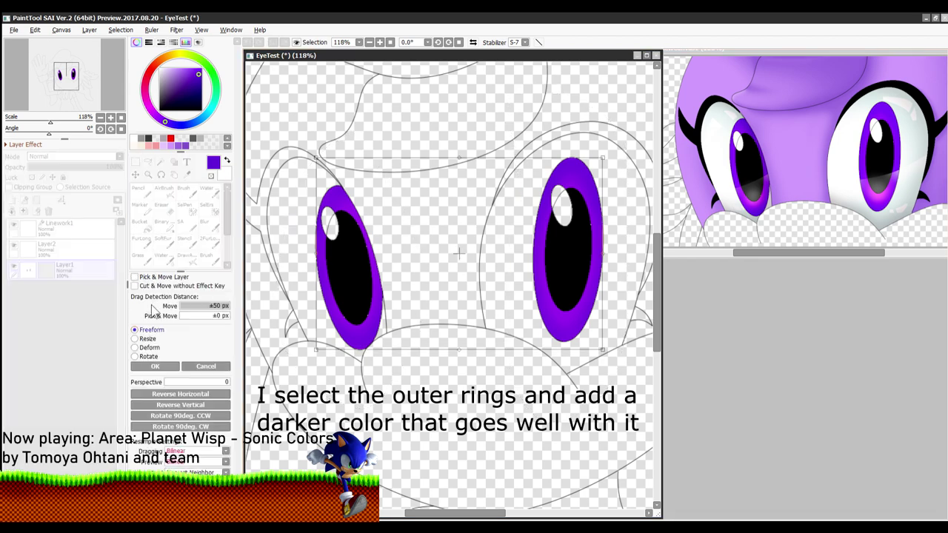
click(155, 366)
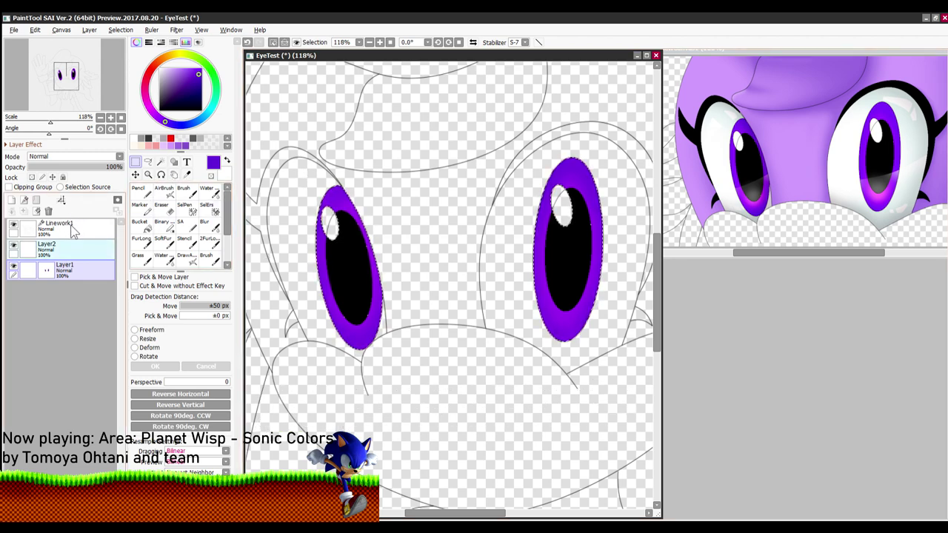
Step: Airbrush soft white highlights on Layer2 over the lower pupil and iris of both eyes
click(66, 249)
click(163, 189)
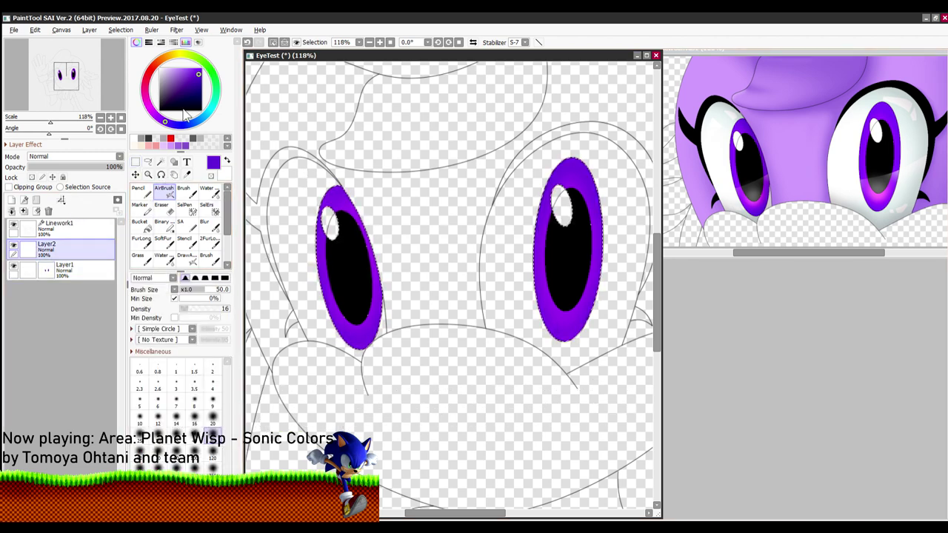
click(160, 69)
scroll(354, 310, up, 1)
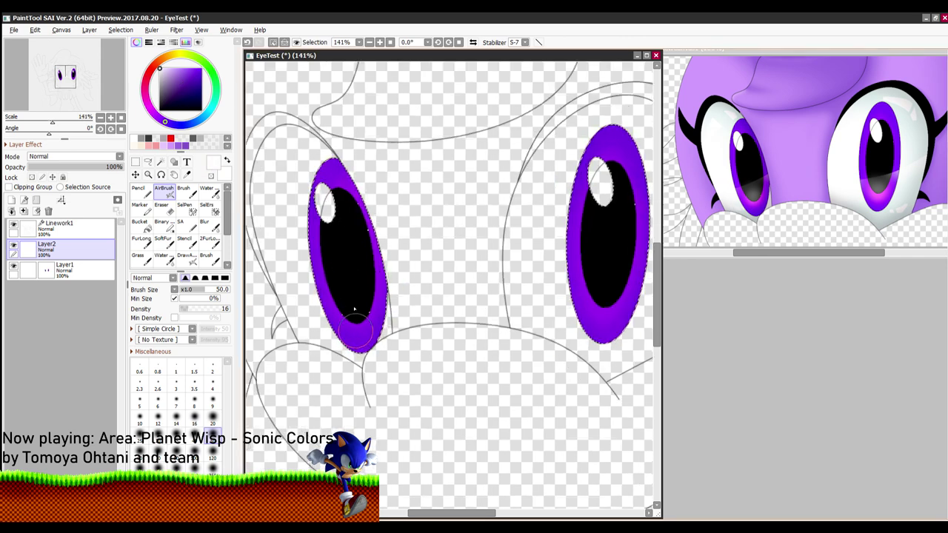
scroll(354, 311, up, 3)
mouse_move(345, 286)
mouse_down()
mouse_move(351, 311)
mouse_move(334, 306)
mouse_move(336, 297)
mouse_move(332, 304)
mouse_move(365, 292)
mouse_move(363, 260)
mouse_move(354, 264)
mouse_move(357, 323)
mouse_move(341, 269)
mouse_move(357, 306)
mouse_up()
scroll(387, 305, down, 4)
scroll(463, 315, up, 2)
mouse_move(590, 292)
mouse_down()
mouse_move(411, 326)
mouse_move(407, 348)
mouse_move(412, 277)
mouse_move(419, 313)
mouse_move(407, 296)
mouse_move(511, 258)
mouse_up()
scroll(460, 294, up, 4)
scroll(404, 290, down, 7)
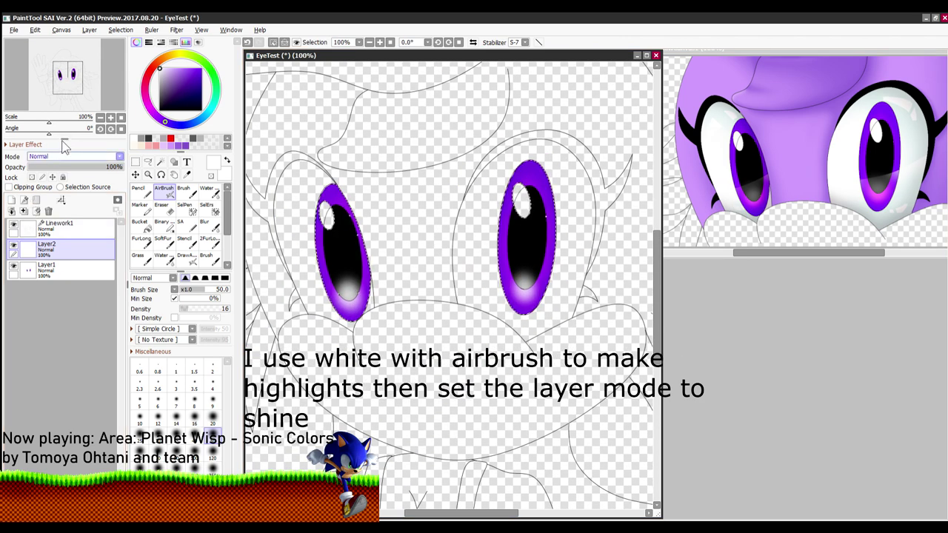
Step: Set the blending mode of Layer2 to Shine and its opacity to 61%
click(57, 189)
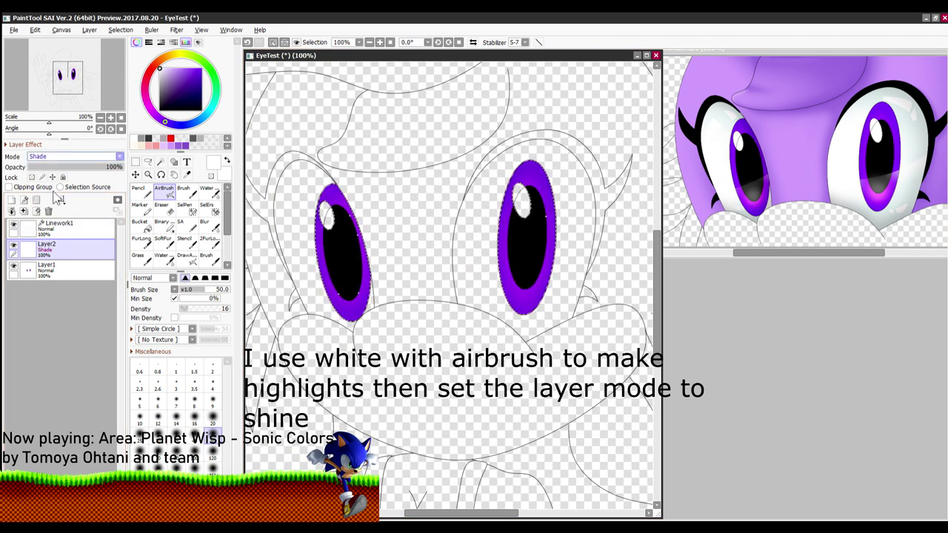
click(82, 166)
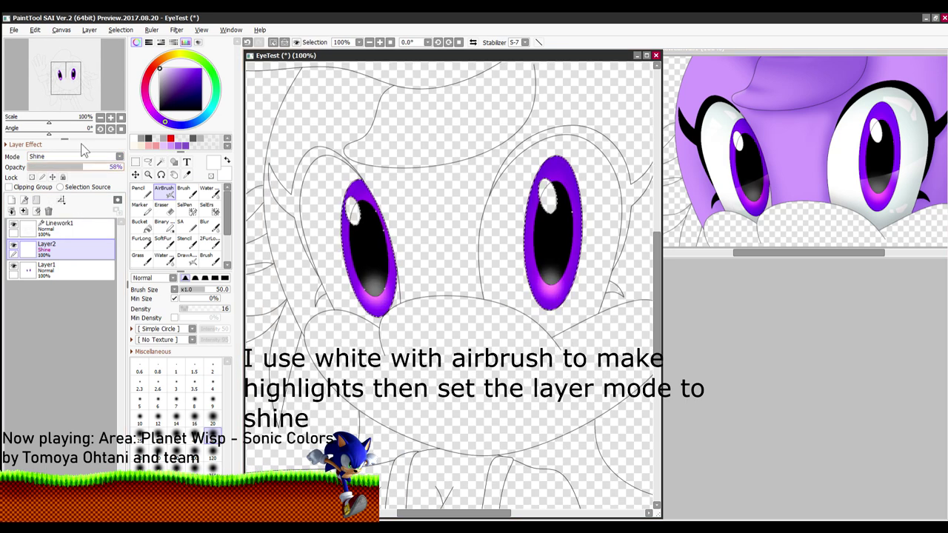
drag(81, 144, 83, 145)
Step: Inspect the lower-pupil highlights of both eyes up close with the airbrush at size 20, and reduce Layer2's opacity to 48%
scroll(377, 292, up, 7)
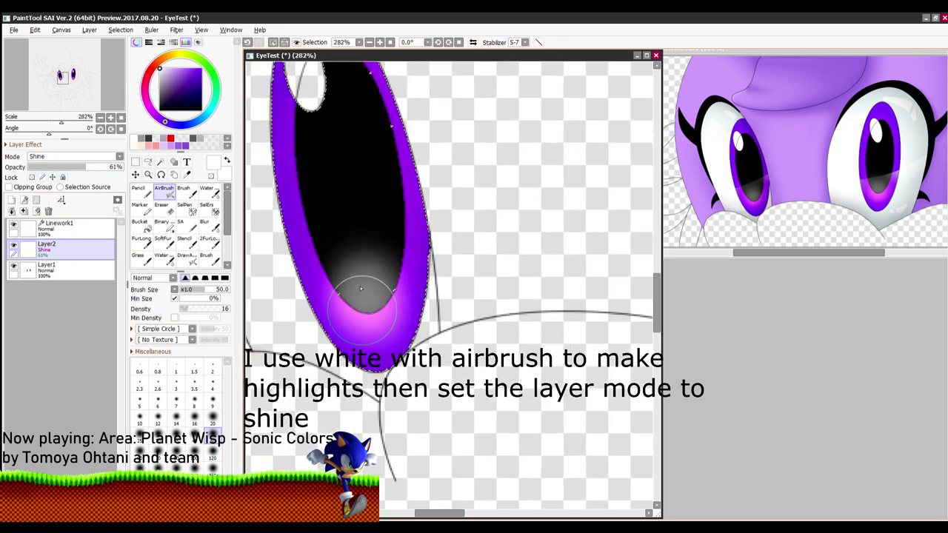
drag(442, 271, 255, 262)
drag(642, 223, 364, 246)
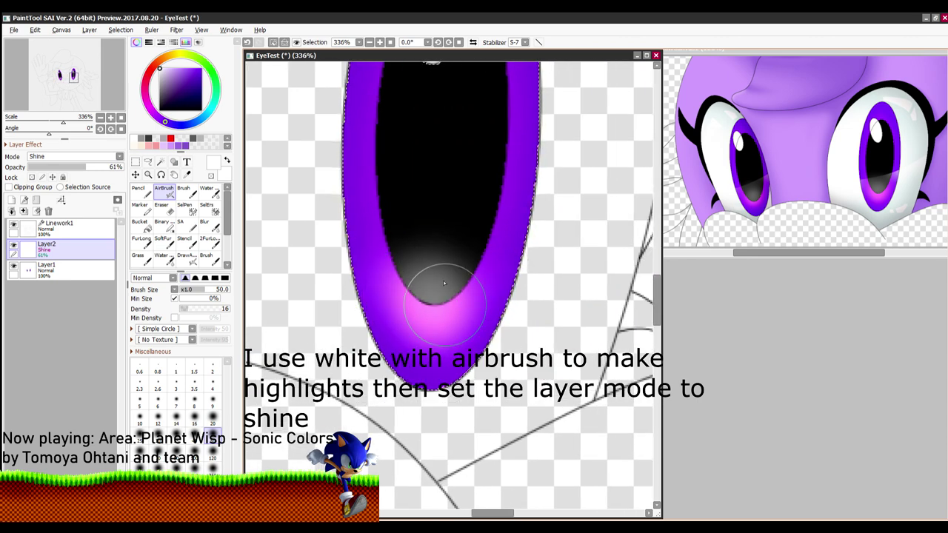
scroll(460, 331, up, 3)
click(212, 418)
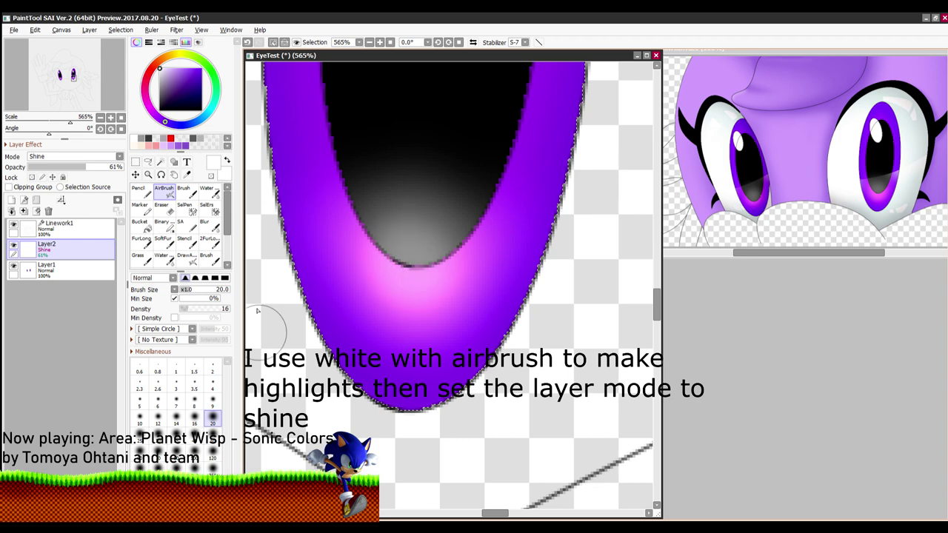
drag(330, 330, 630, 322)
drag(363, 315, 629, 311)
mouse_move(296, 307)
mouse_down()
mouse_move(535, 309)
mouse_move(659, 329)
mouse_up()
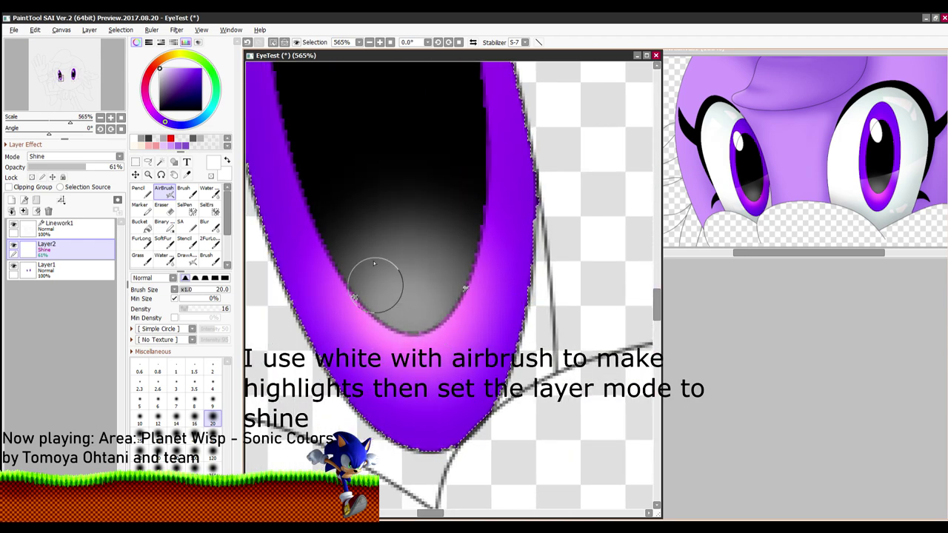
scroll(387, 281, down, 13)
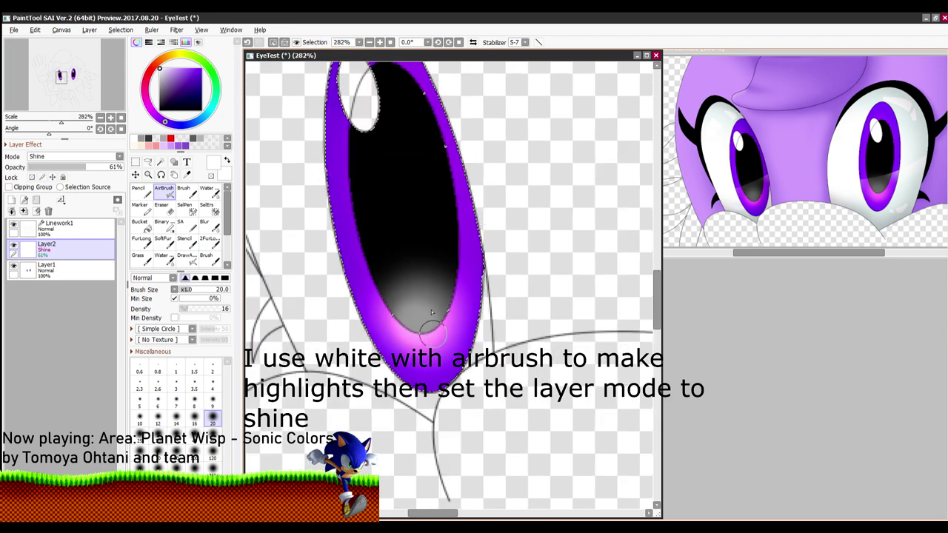
drag(499, 300, 398, 310)
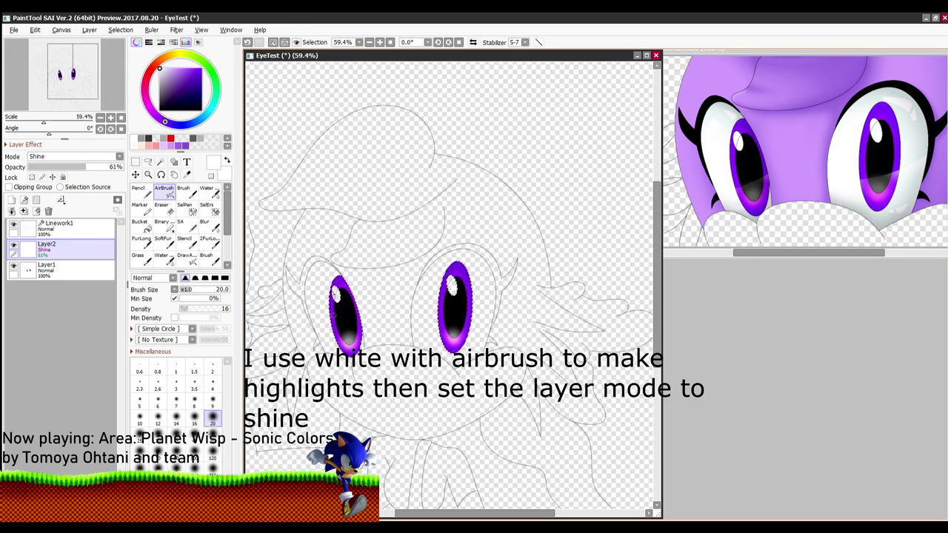
drag(85, 167, 71, 144)
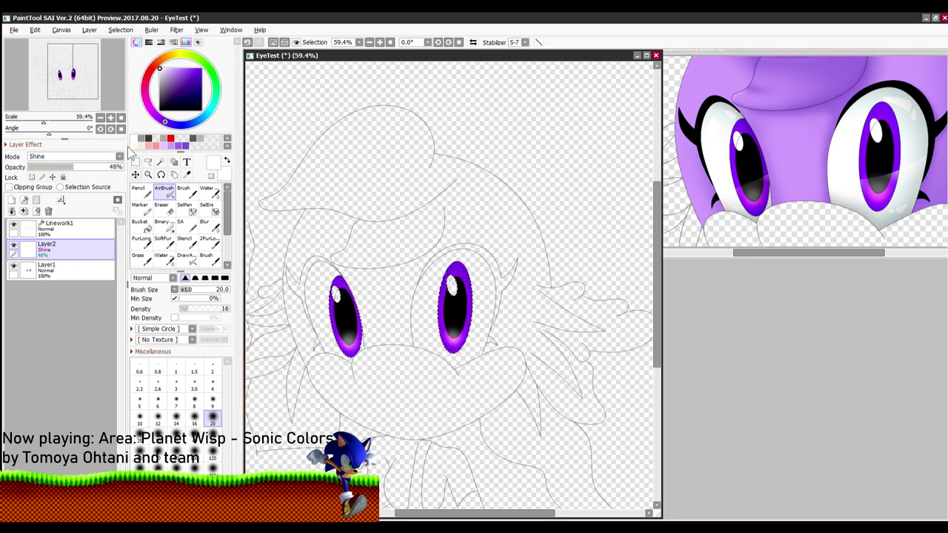
Step: Bucket-fill the oval shine spots in both eyes with white on Layer1
click(139, 221)
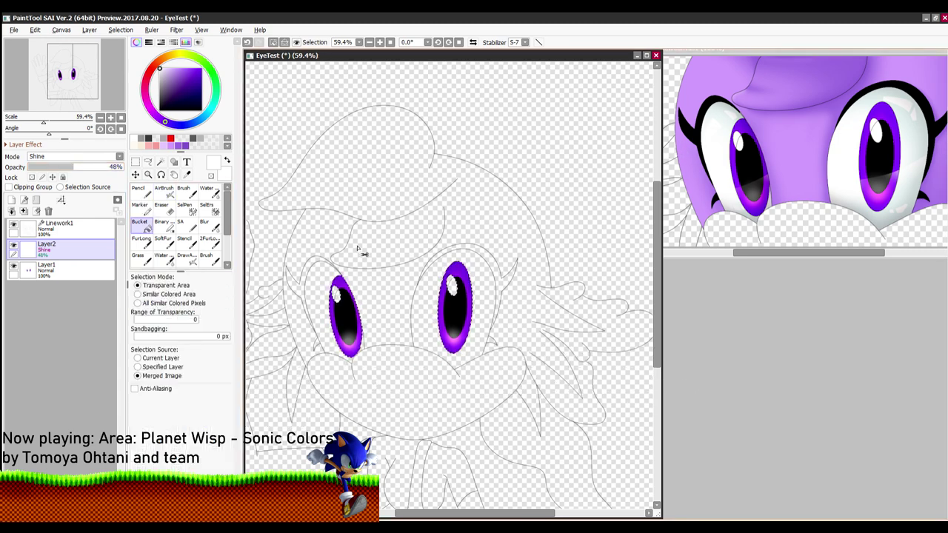
scroll(358, 251, up, 5)
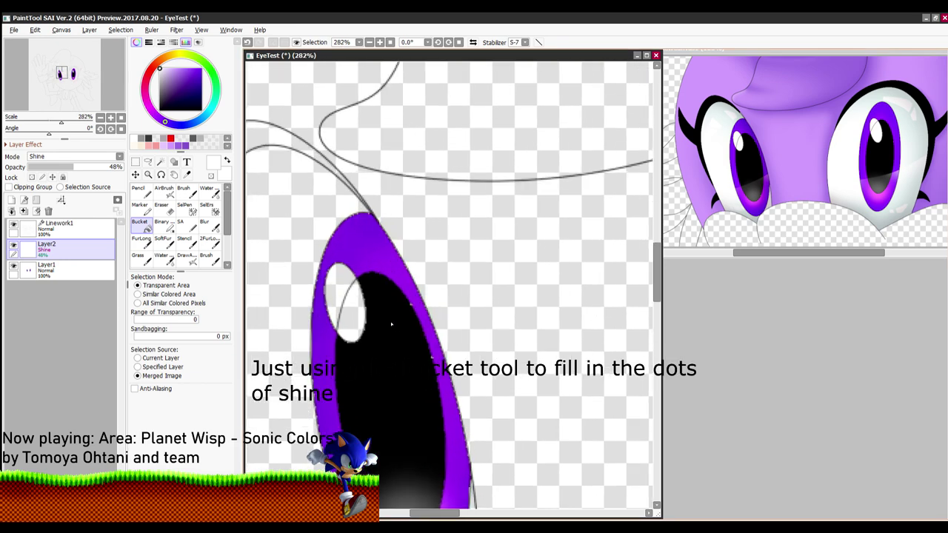
click(351, 300)
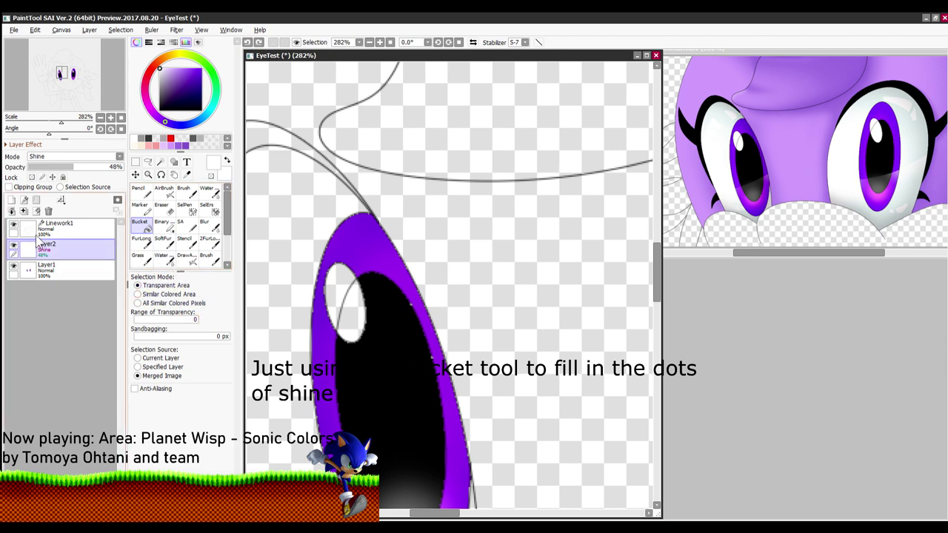
click(87, 271)
click(343, 276)
click(354, 310)
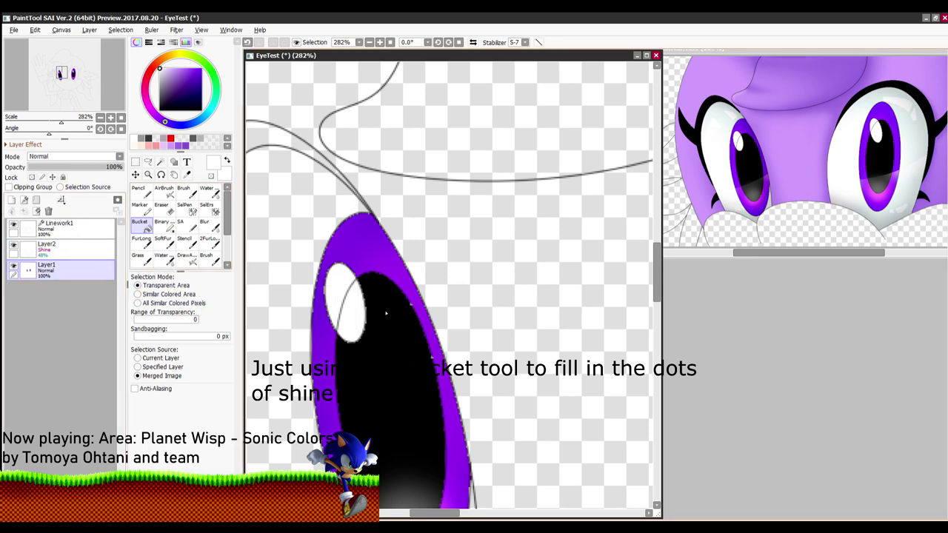
scroll(387, 328, down, 5)
scroll(559, 351, up, 5)
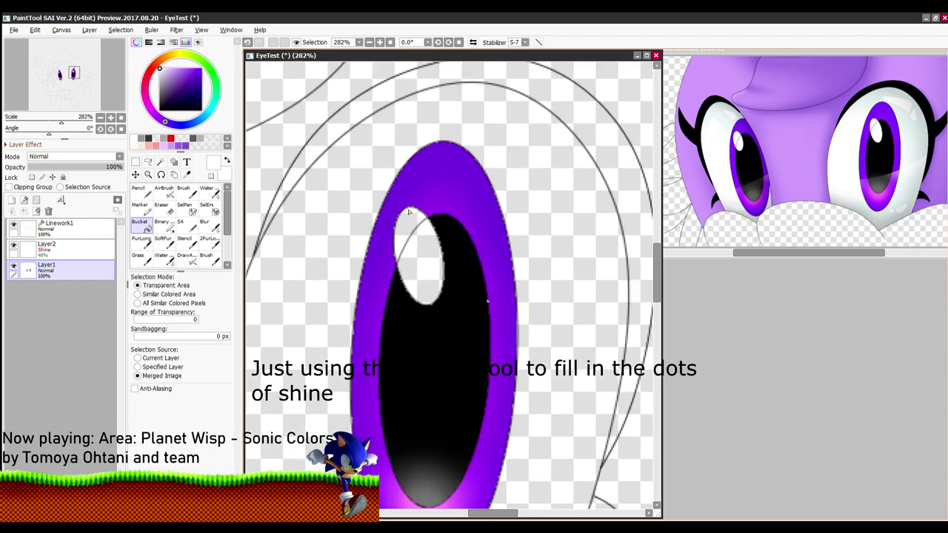
click(412, 215)
click(426, 243)
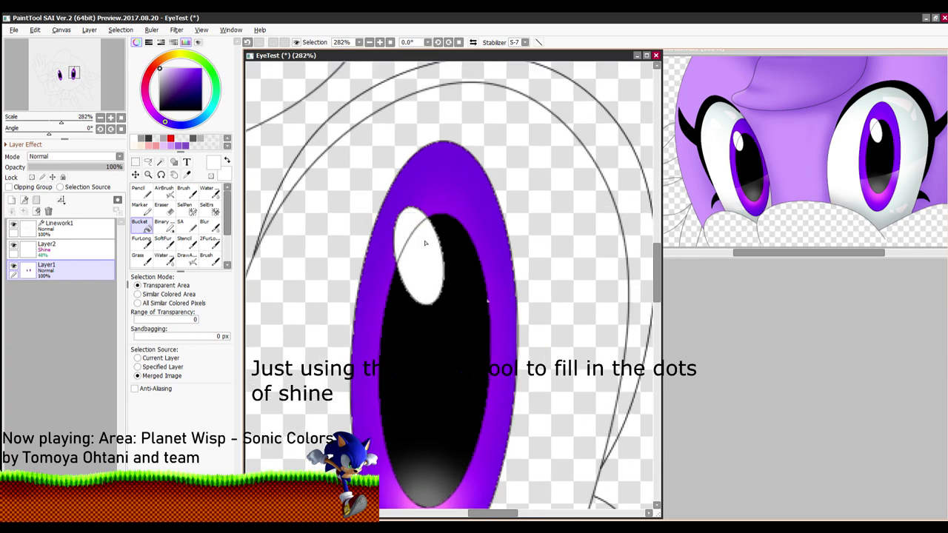
Step: Add a new layer and move it below Layer1 in the layer stack
scroll(426, 243, down, 7)
drag(411, 280, 469, 248)
click(13, 200)
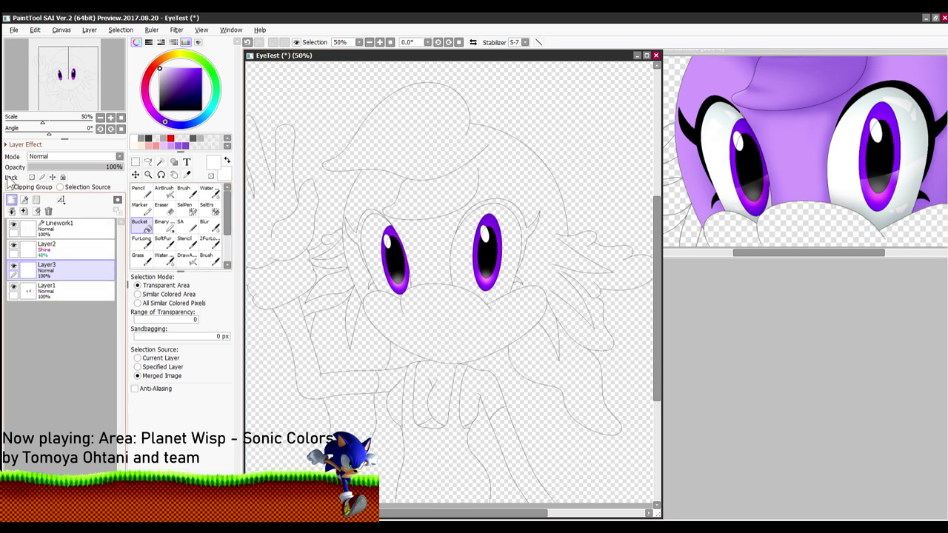
drag(63, 265, 63, 271)
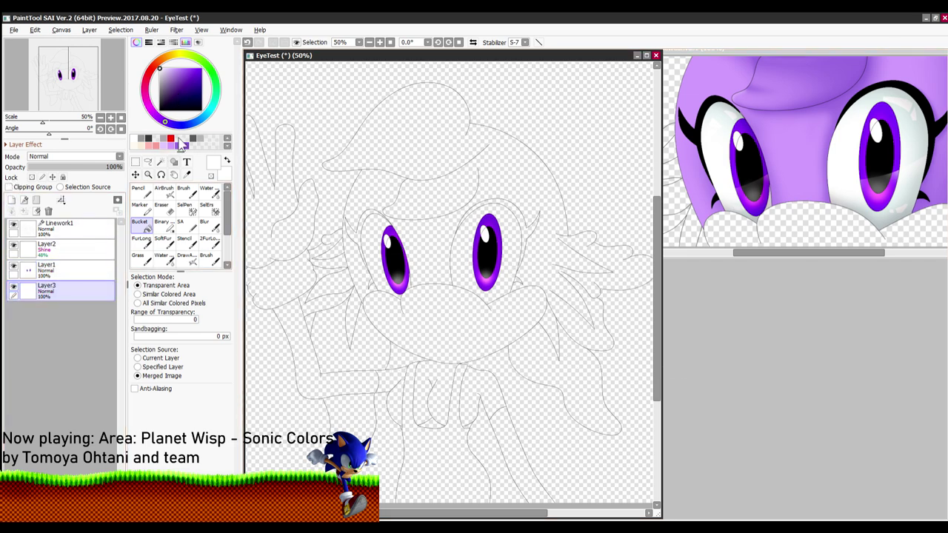
Step: Bucket-fill the sclera area of both eyes with white on Layer3
scroll(376, 225, up, 3)
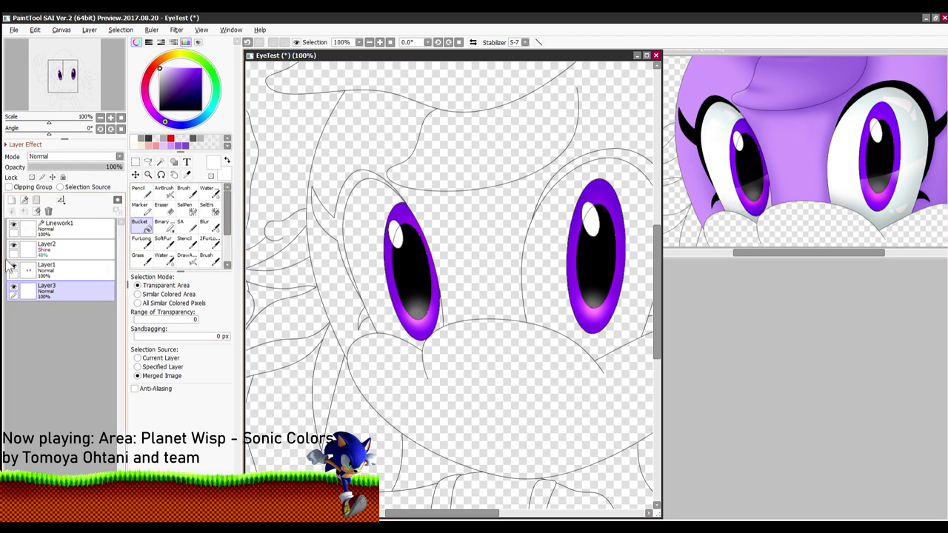
click(362, 251)
click(550, 248)
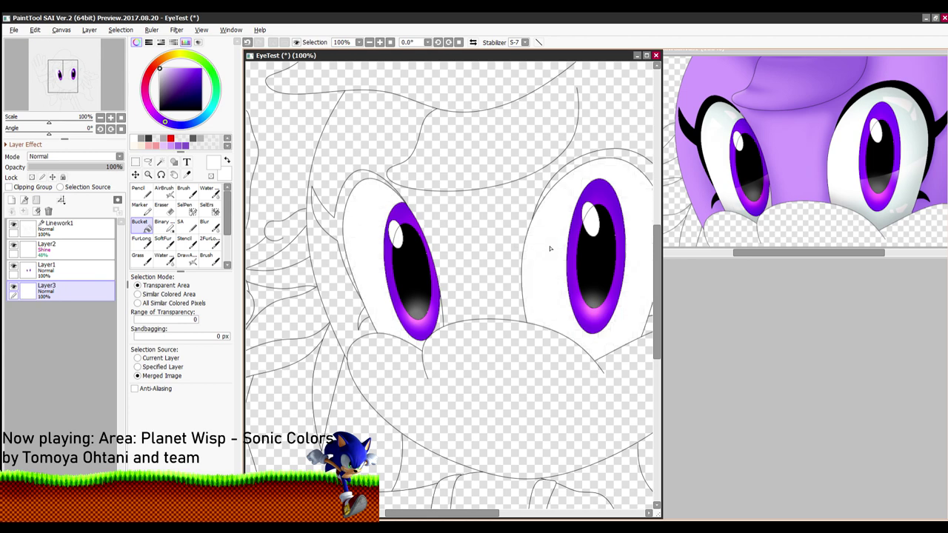
drag(585, 173, 539, 181)
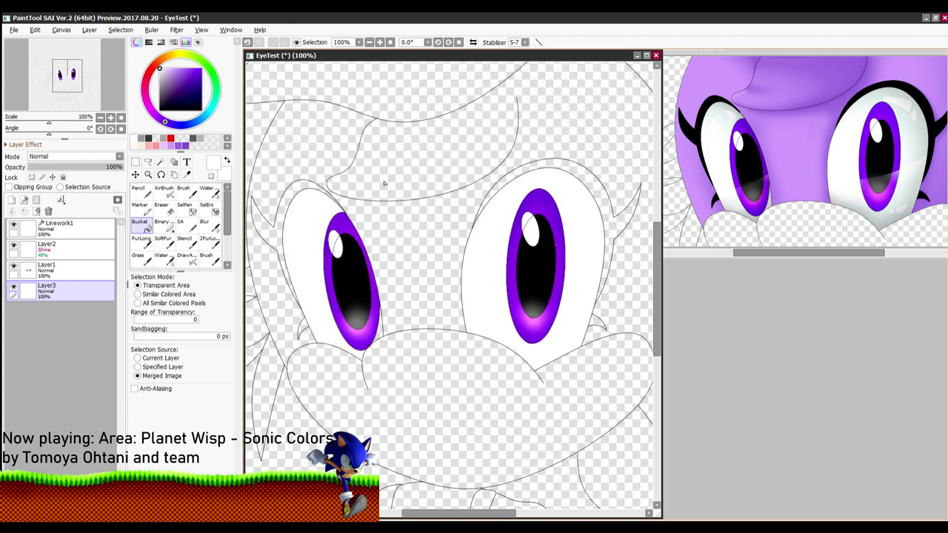
drag(384, 183, 470, 191)
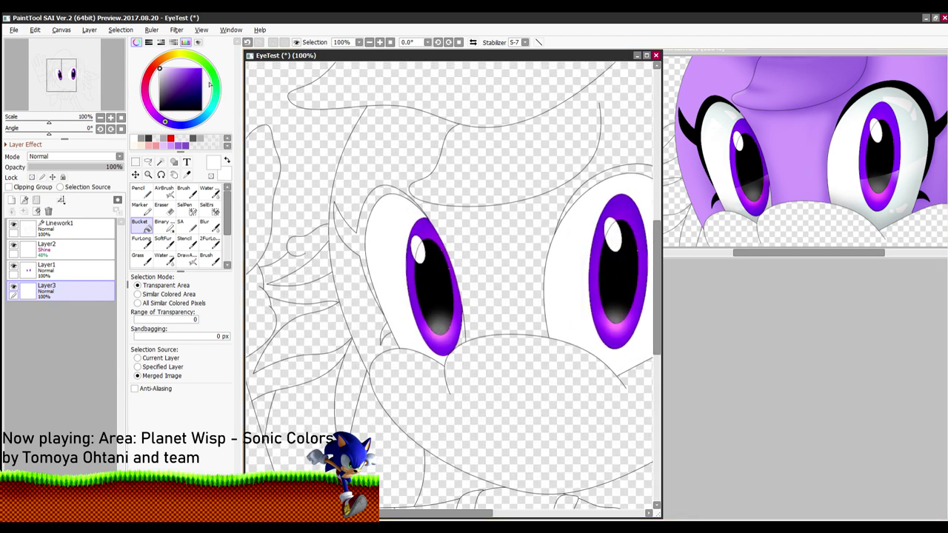
Step: Pick a pale cyan with H 179, S 14, V 87, and show the HSV and RGB colour sliders
click(211, 106)
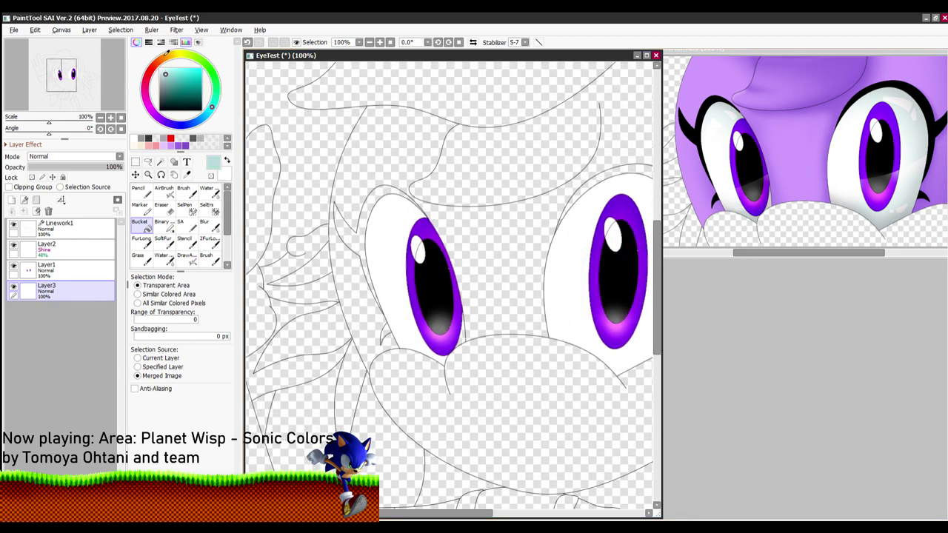
click(161, 43)
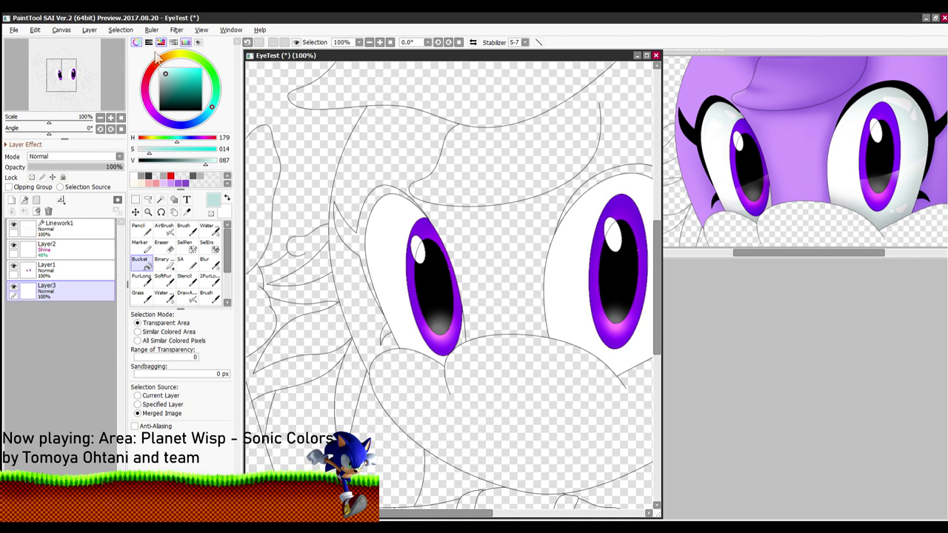
click(148, 42)
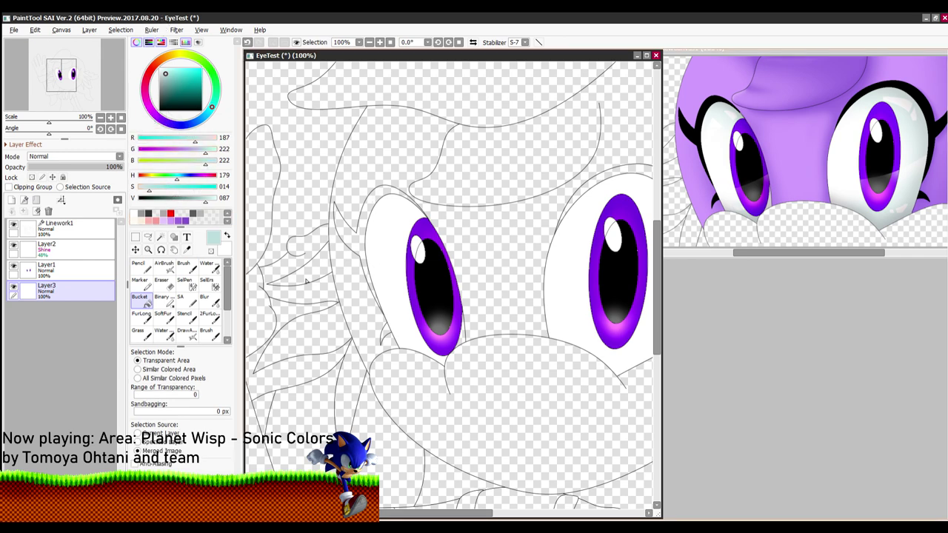
Step: Lock the transparent pixels of Layer3 and switch to the AirBrush at size 50
scroll(374, 265, up, 1)
click(164, 265)
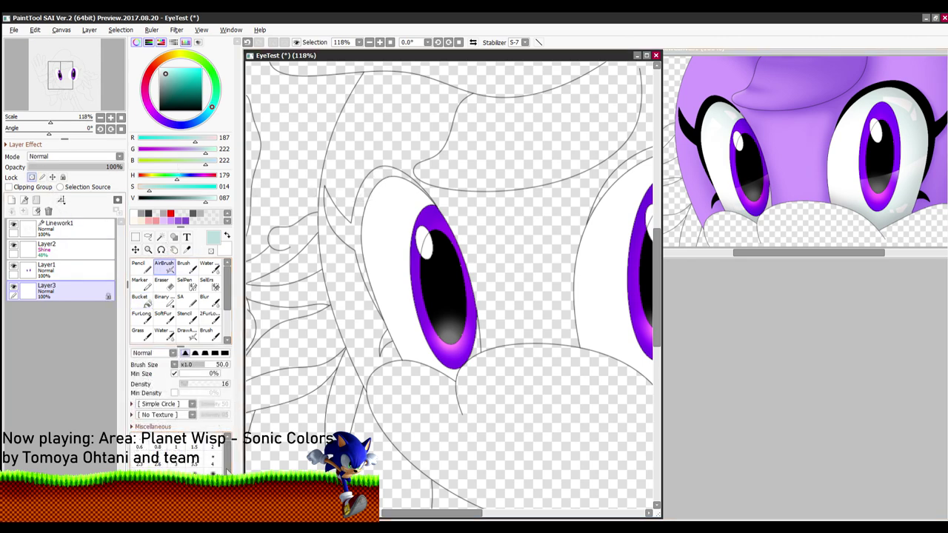
Step: Add a layer above Linework1 and draw a yellow (R 255, G 245, B 0) Pencil arrow pointing down-right toward the left eye as light direction
scroll(442, 237, down, 4)
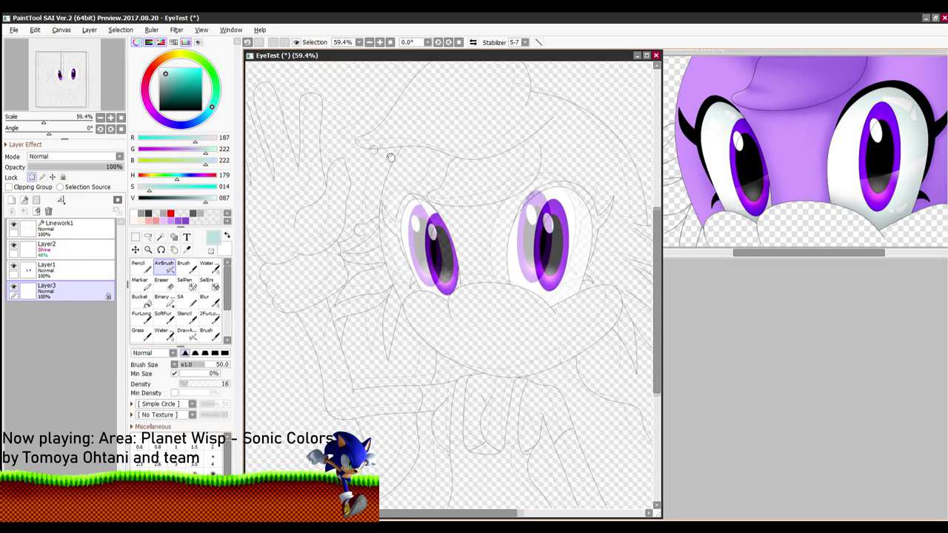
click(11, 200)
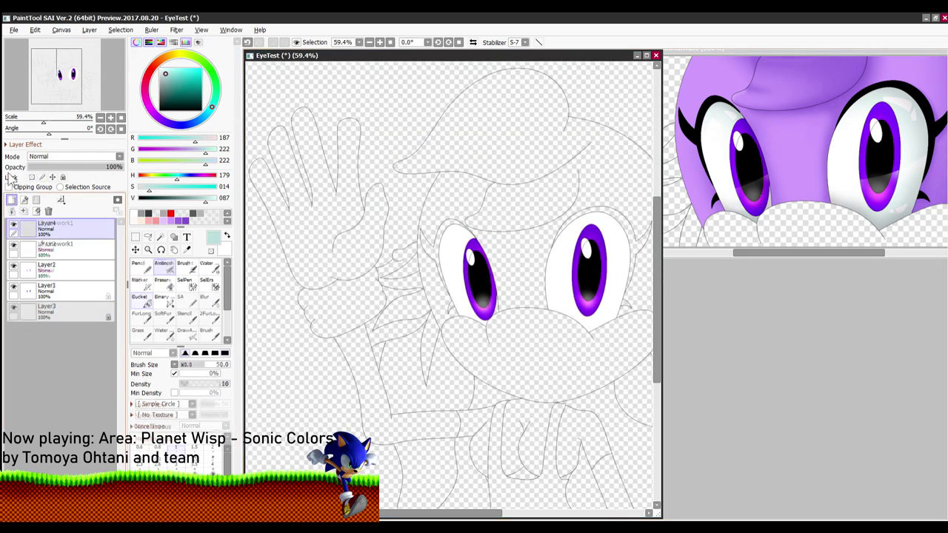
click(139, 265)
drag(212, 107, 177, 32)
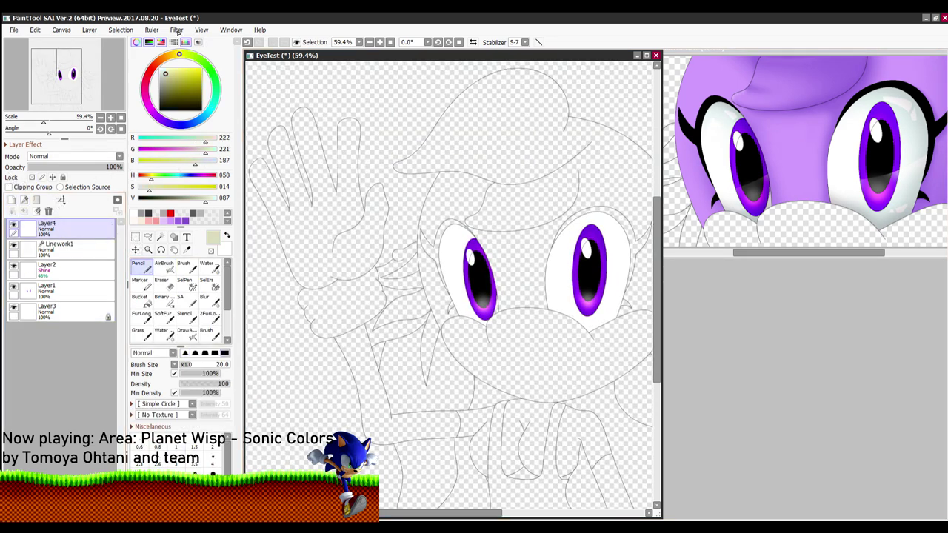
drag(189, 68, 202, 68)
scroll(391, 140, up, 3)
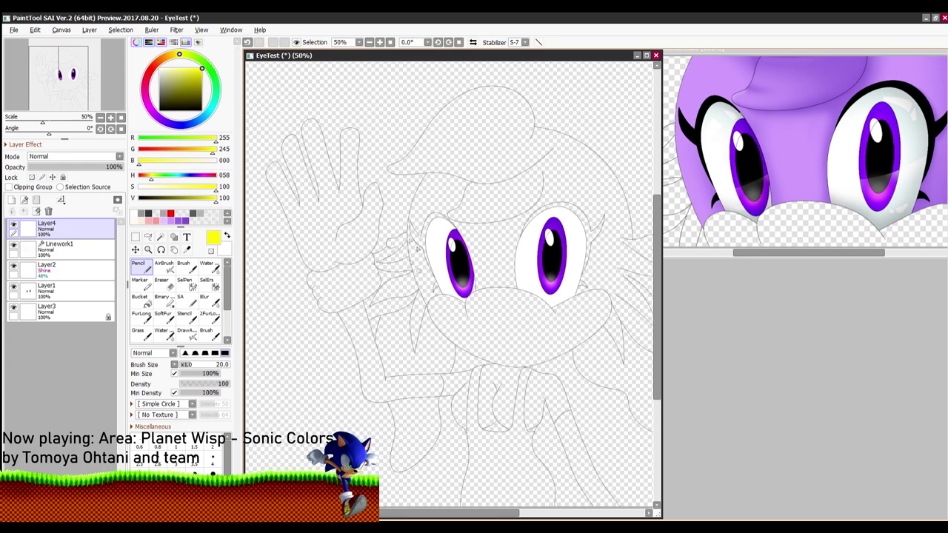
scroll(405, 189, down, 3)
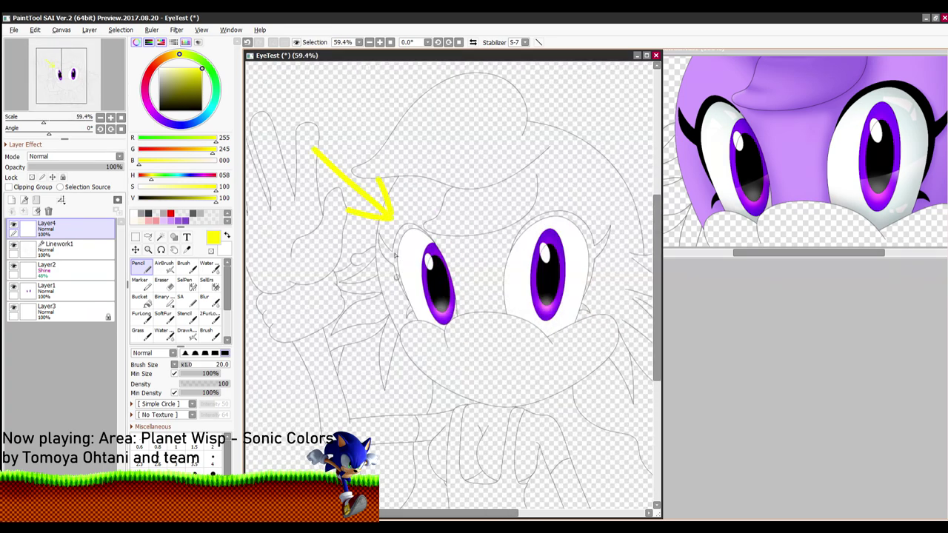
Step: Make Layer3 active and pick a near-white cyan shading colour with H 179, S 5, V 96
click(65, 311)
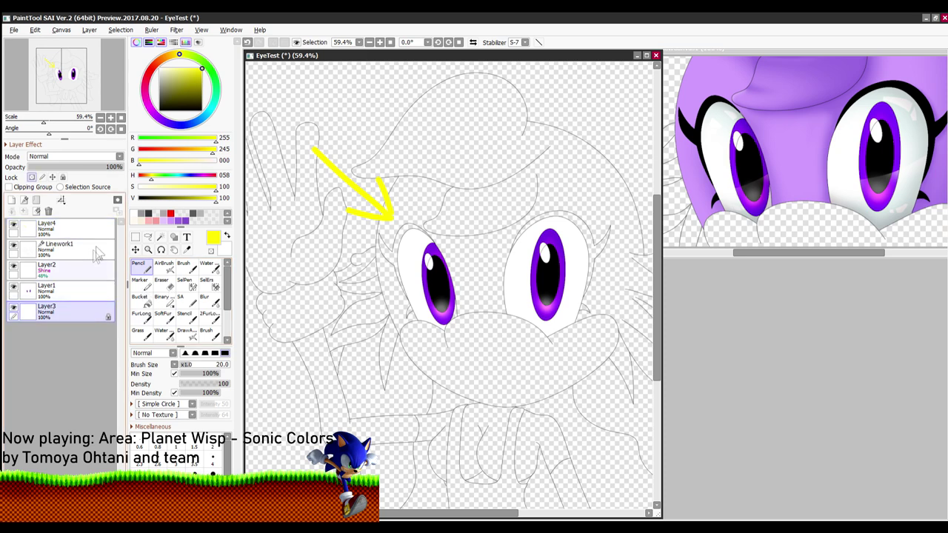
click(212, 107)
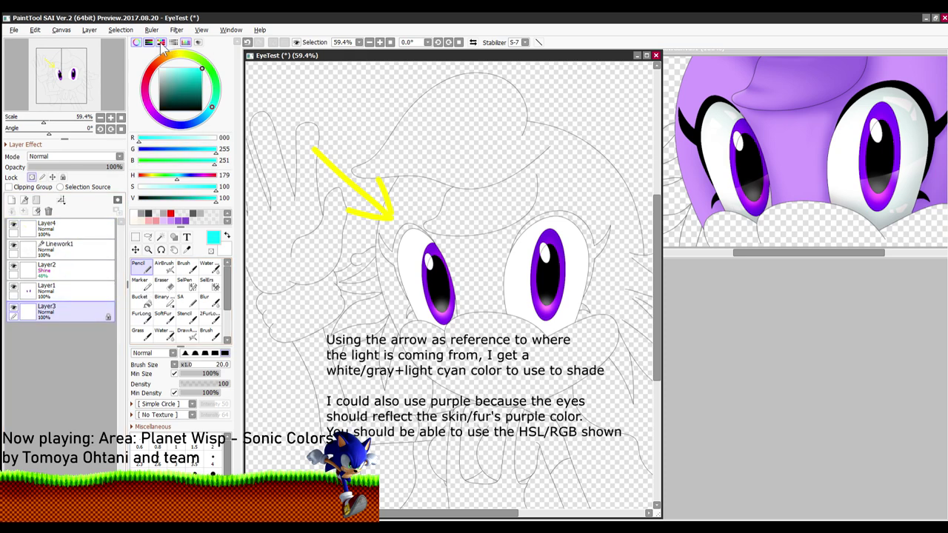
click(161, 70)
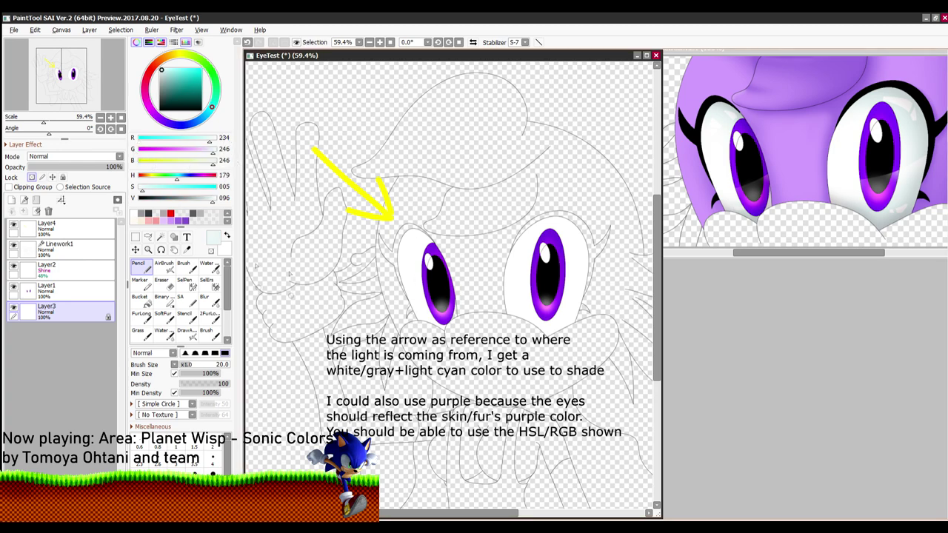
Step: Set the AirBrush to size 120 and density 32 for shading the eye whites
drag(374, 210, 342, 210)
click(165, 267)
scroll(398, 270, up, 3)
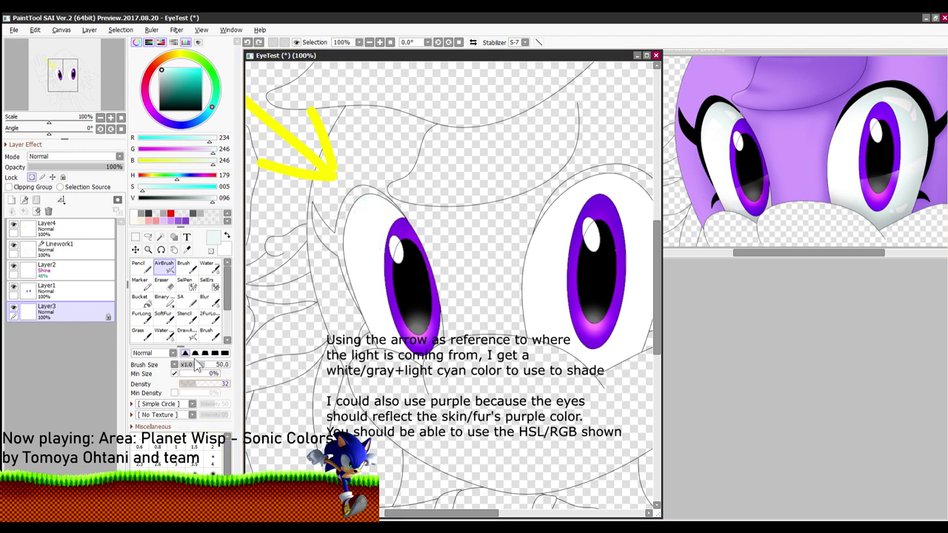
scroll(213, 489, down, 2)
click(212, 491)
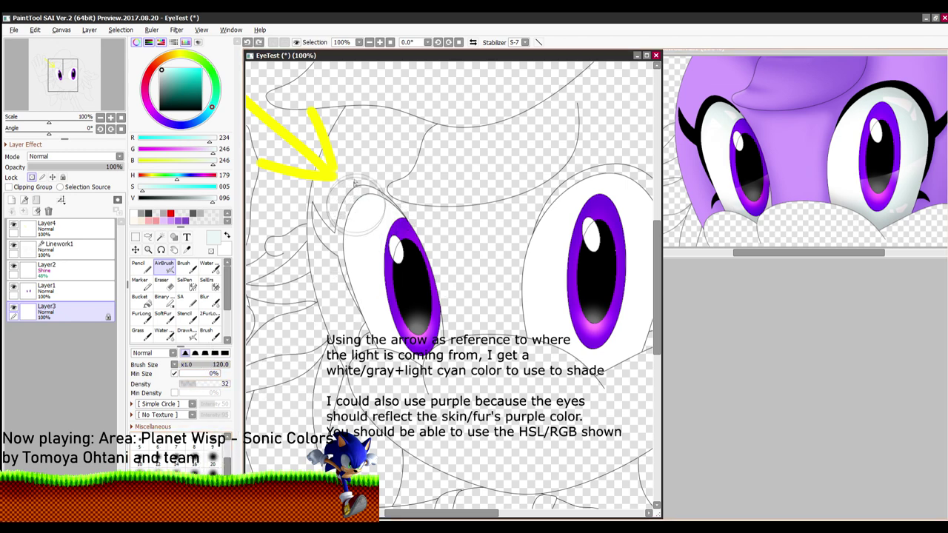
Step: Try airbrushing the pale cyan shade across the top of the left eye's white, and undo the stroke
mouse_move(349, 188)
mouse_down()
mouse_move(380, 174)
mouse_move(439, 213)
mouse_move(354, 167)
mouse_move(425, 214)
mouse_up()
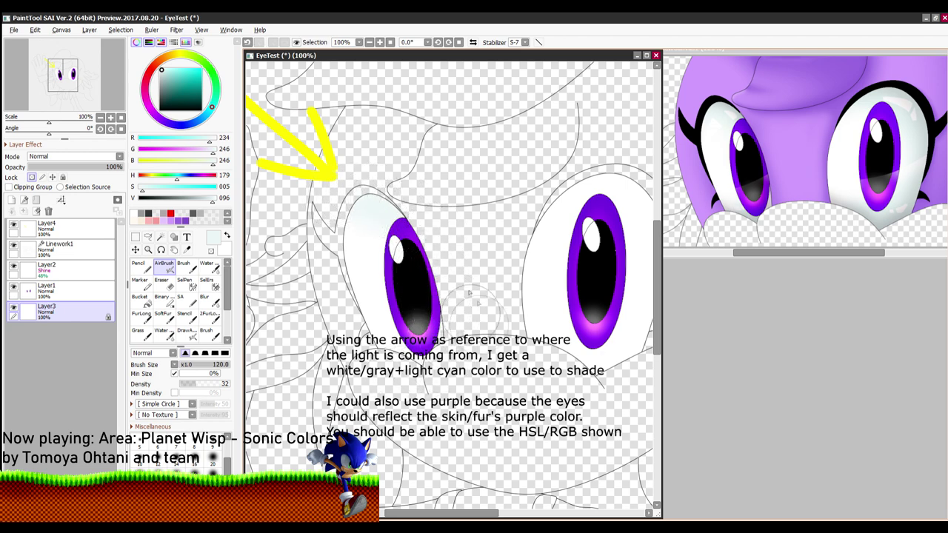
key(ctrl+z)
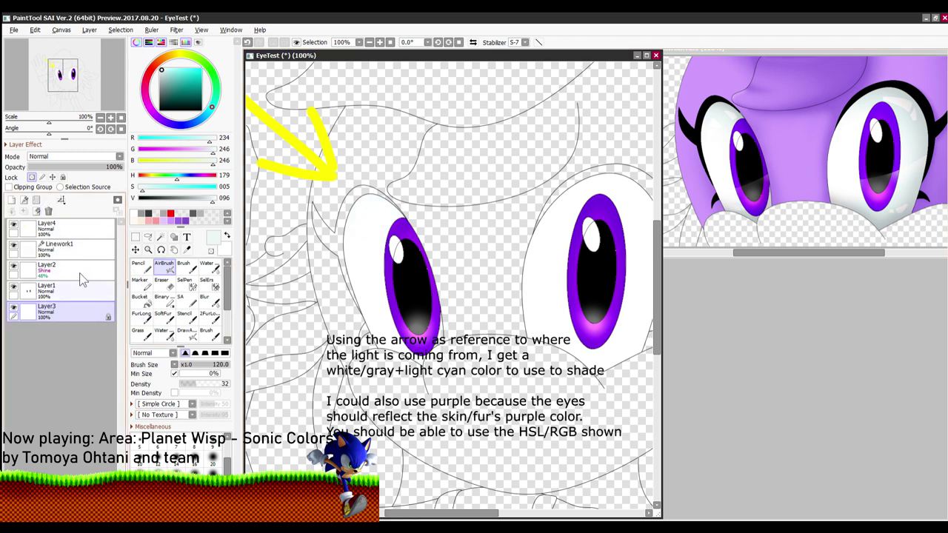
click(79, 289)
click(139, 297)
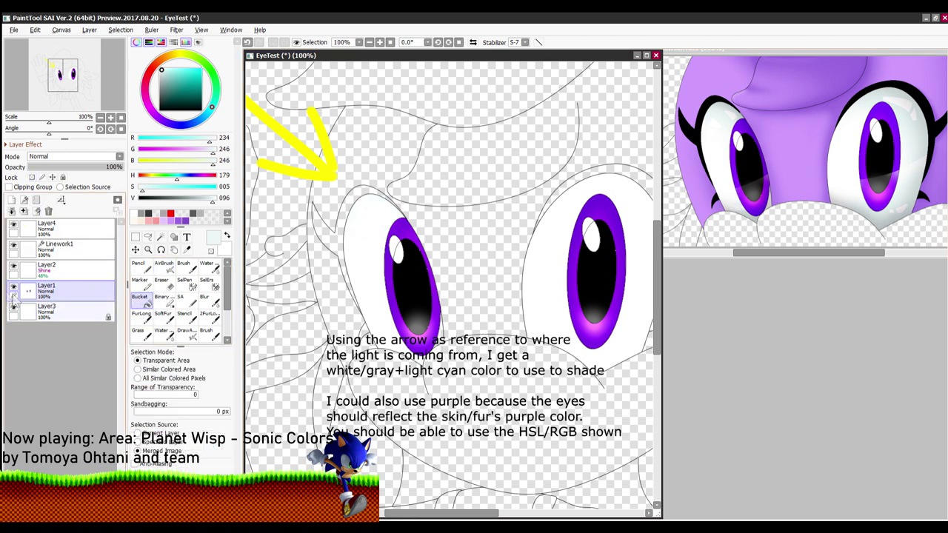
click(65, 309)
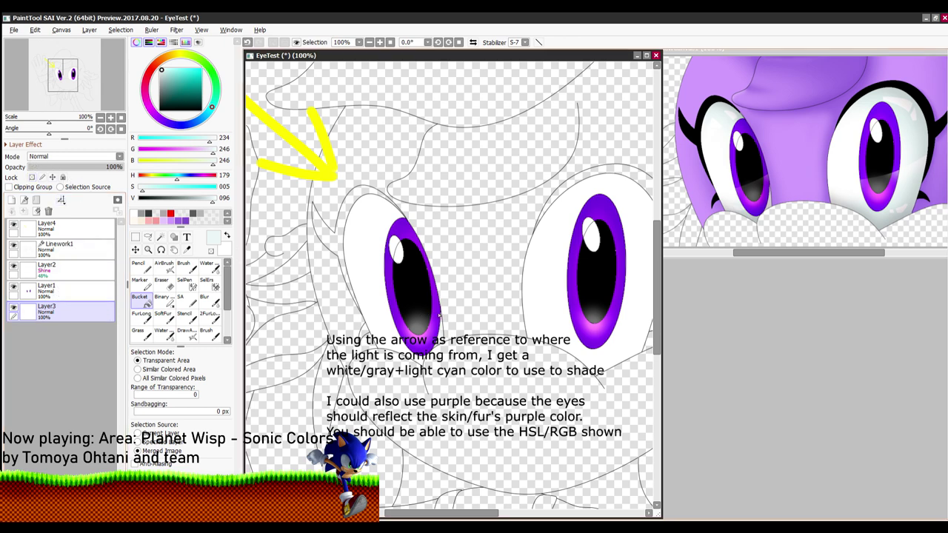
key(ctrl+z)
drag(184, 90, 158, 66)
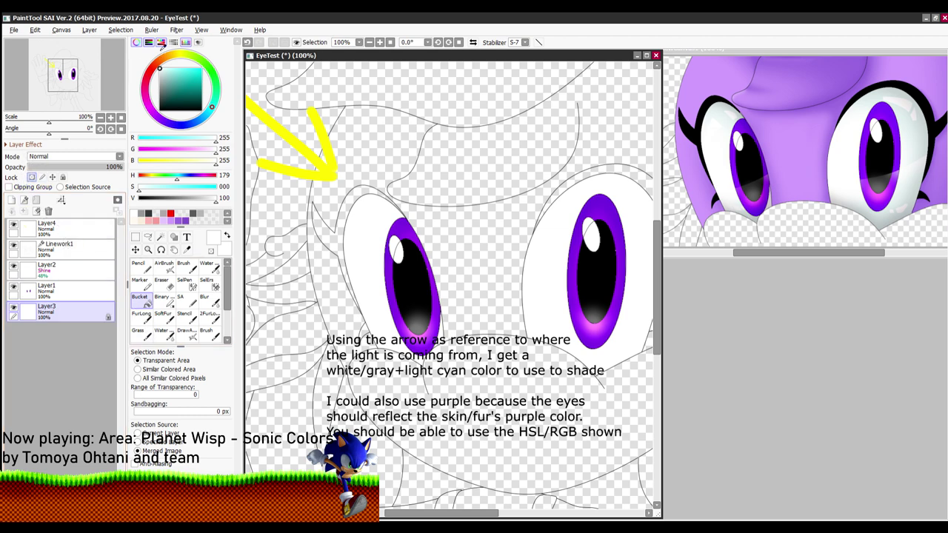
Step: Pick pale cyan (H 179, S 9, V 94) and airbrush it at size 120 across the upper part of the left eye's white
click(162, 71)
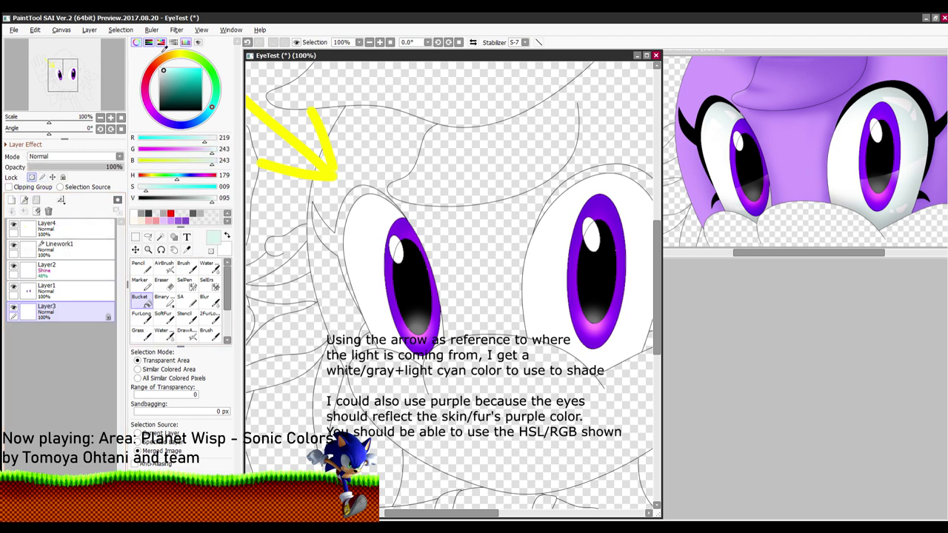
click(164, 264)
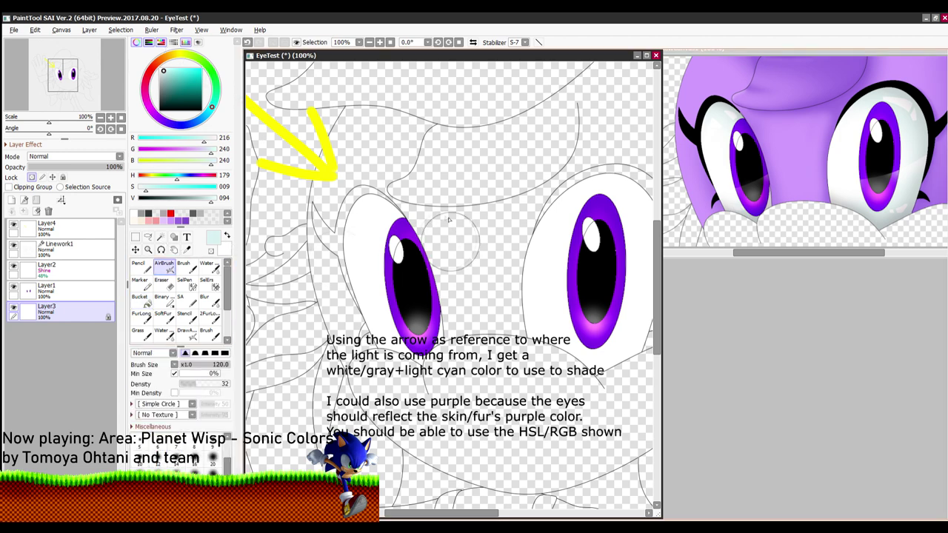
mouse_move(375, 178)
mouse_down()
mouse_move(432, 236)
mouse_move(388, 174)
mouse_move(437, 246)
mouse_move(408, 201)
mouse_move(434, 260)
mouse_up()
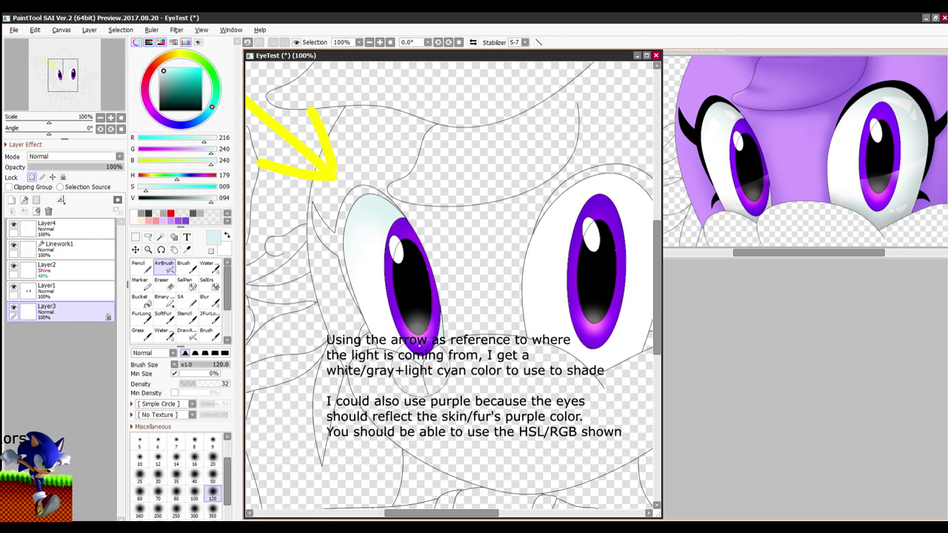
Step: Airbrush the same pale cyan around the upper and outer edges of the right eye's white
drag(556, 231, 447, 275)
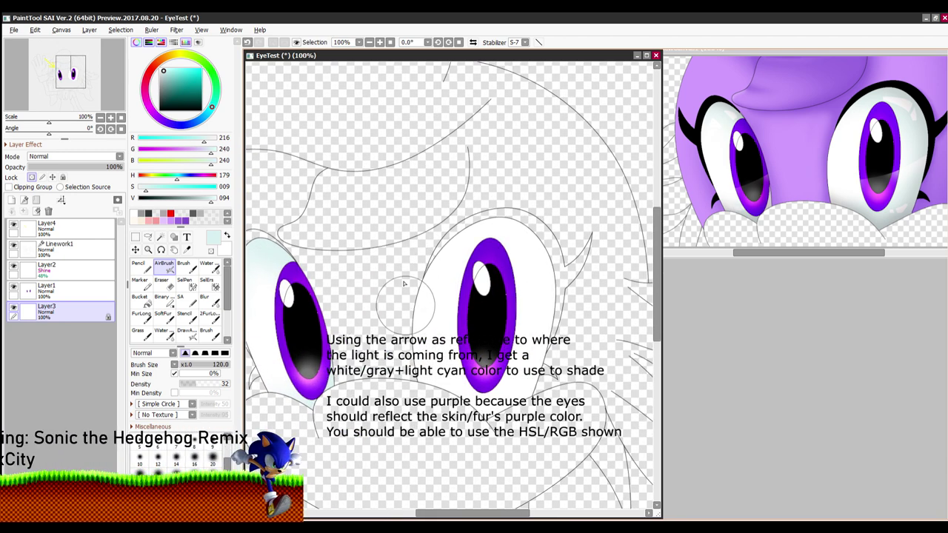
scroll(405, 284, down, 1)
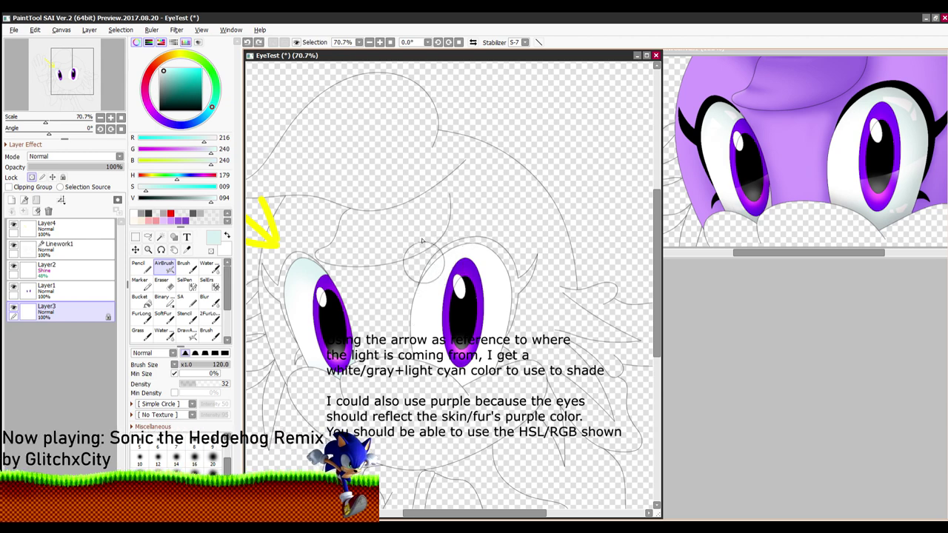
mouse_move(422, 240)
mouse_down()
mouse_move(498, 223)
mouse_move(504, 245)
mouse_move(475, 219)
mouse_move(513, 268)
mouse_move(502, 373)
mouse_move(507, 329)
mouse_up()
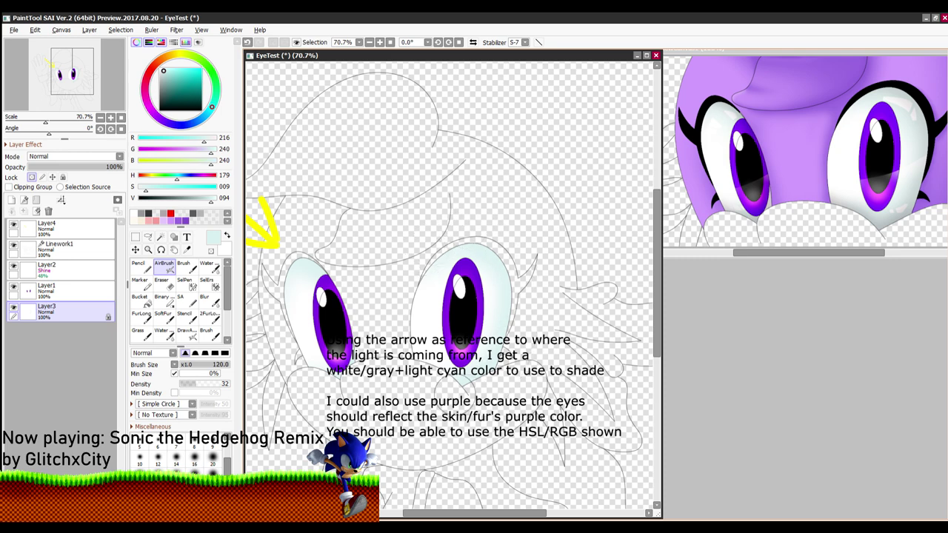
Step: Switch to pure white (S 0, V 100) and airbrush over the left eye's outer side to soften the cyan shading
drag(353, 239, 403, 225)
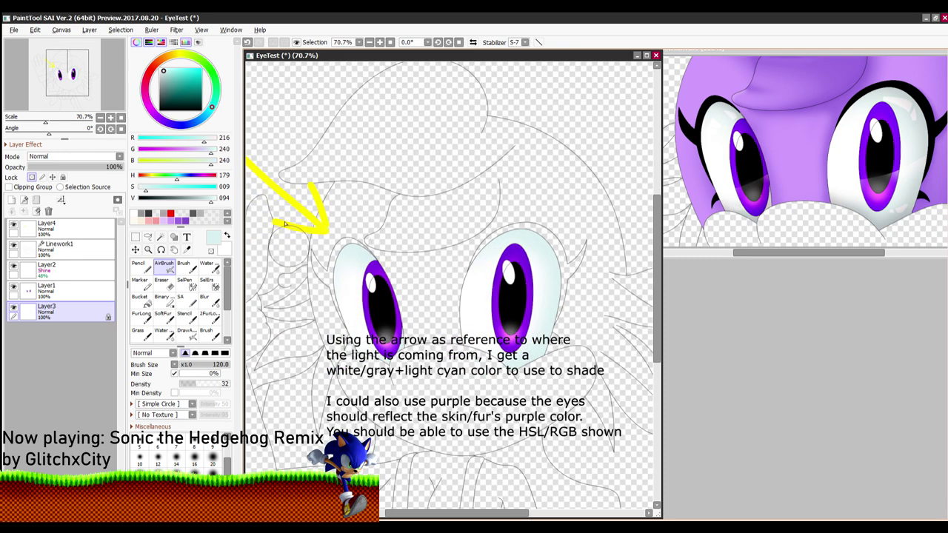
click(213, 233)
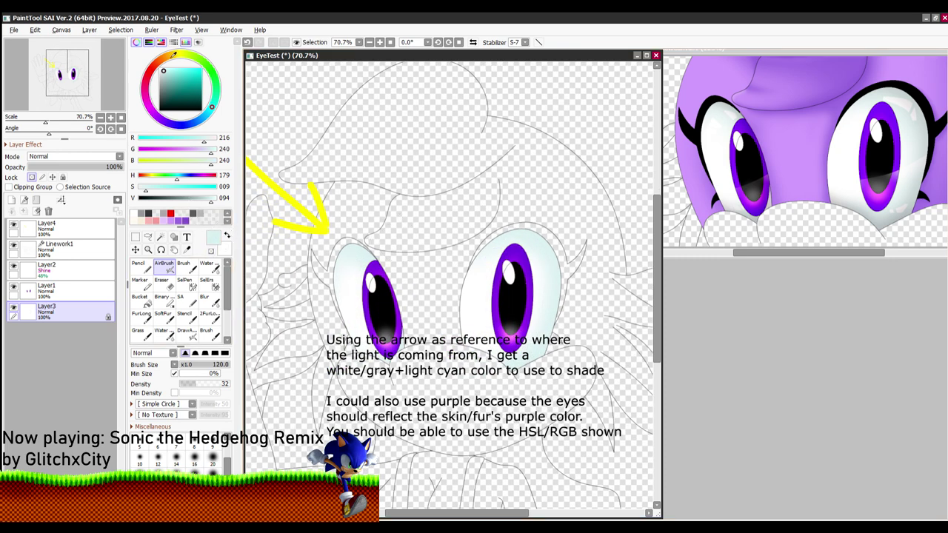
drag(175, 83, 124, 31)
drag(347, 293, 351, 260)
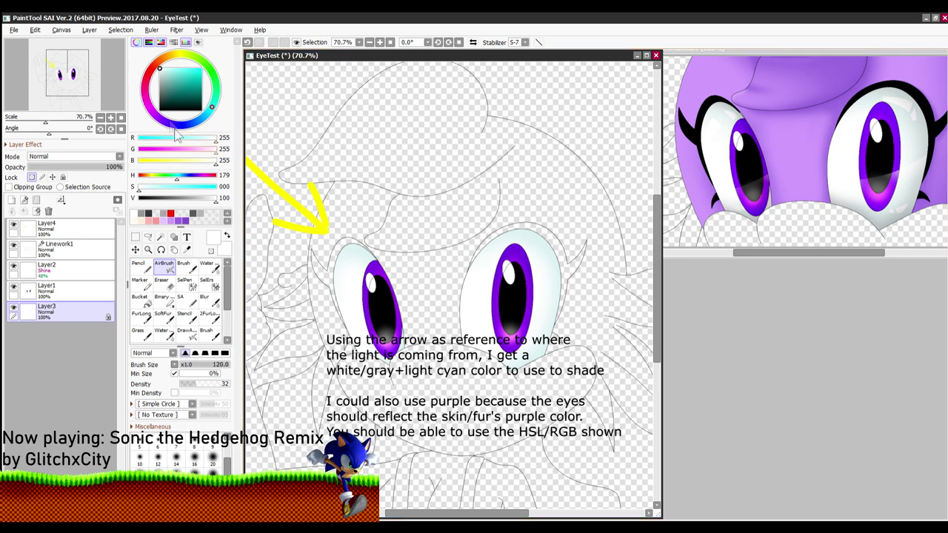
Step: Pick a pinkish grey (H 330, S 4, V 70) and add a Shade-mode layer above Layer3 as a clipping group
click(163, 213)
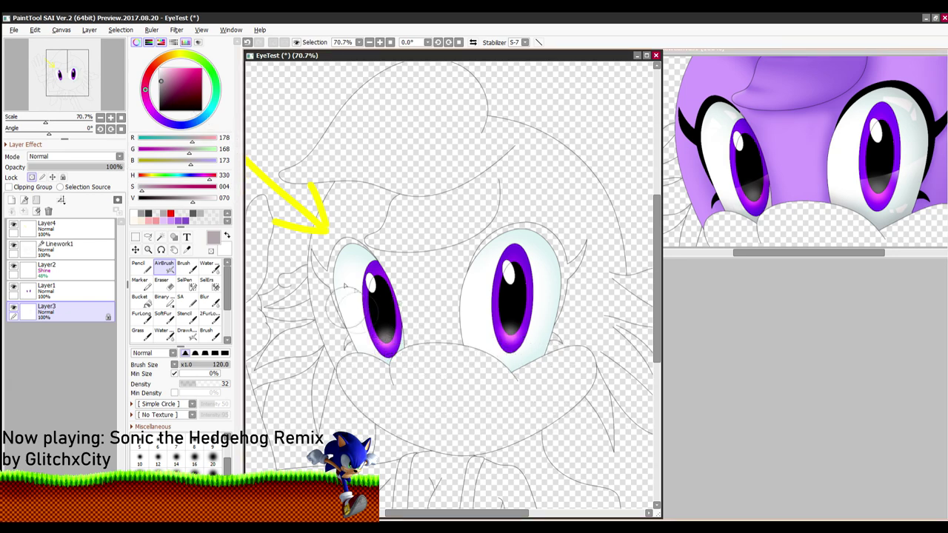
click(11, 200)
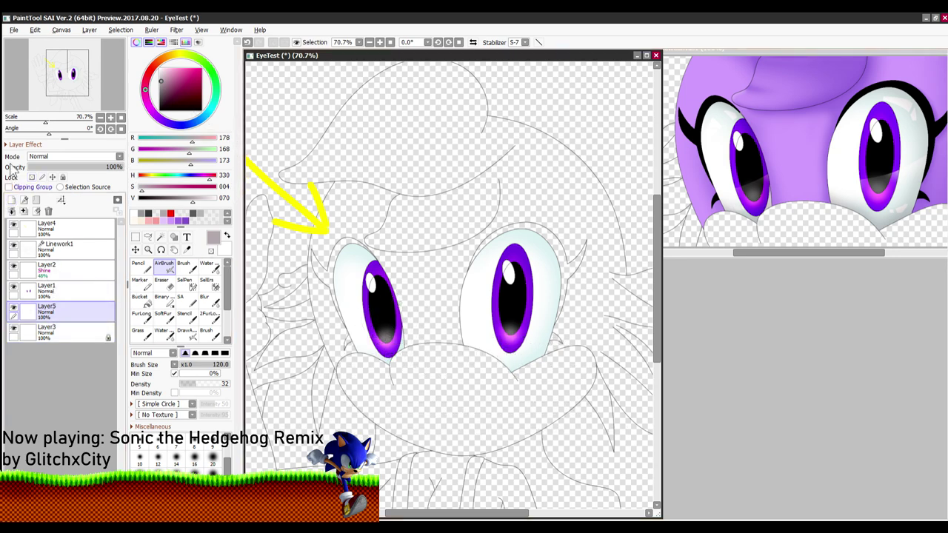
click(9, 186)
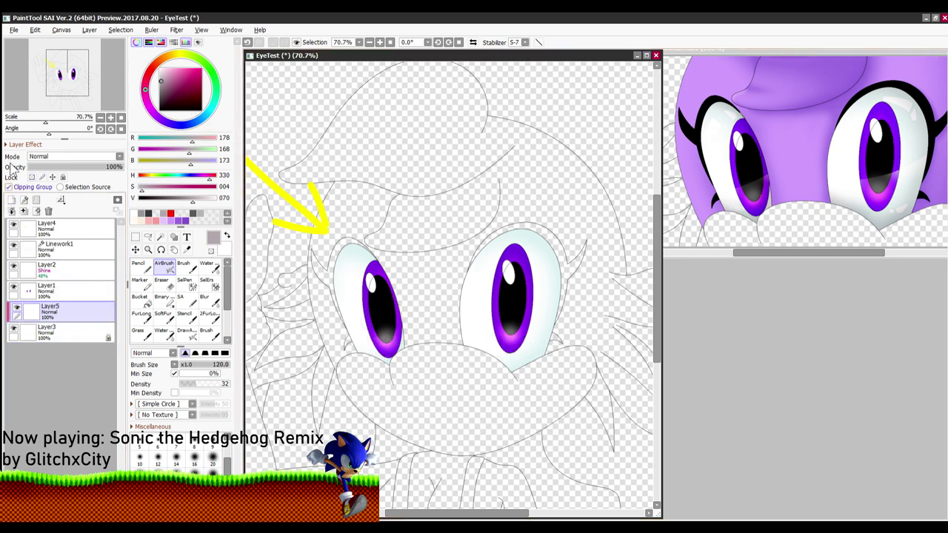
click(47, 190)
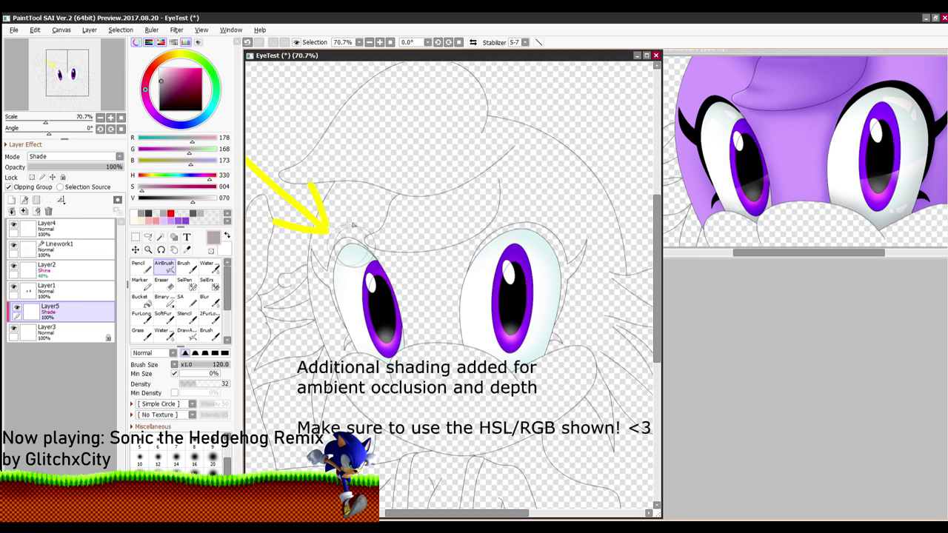
Step: Airbrush the grey shade across the top of the left eye's white, and at size 80 along its lower edge above the muzzle
mouse_move(333, 211)
mouse_down()
mouse_move(348, 237)
mouse_move(326, 236)
mouse_move(374, 221)
mouse_up()
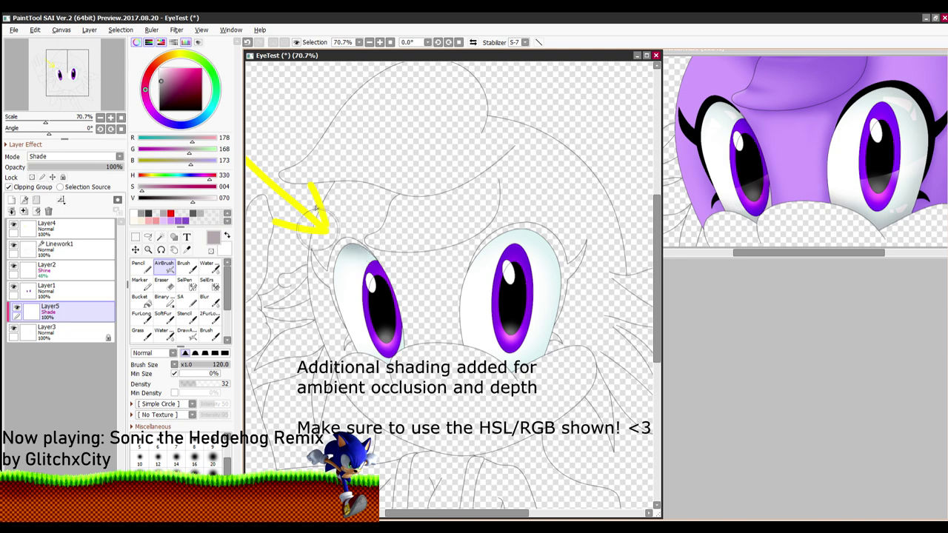
mouse_move(319, 228)
mouse_down()
mouse_move(340, 210)
mouse_move(325, 233)
mouse_up()
scroll(366, 352, up, 3)
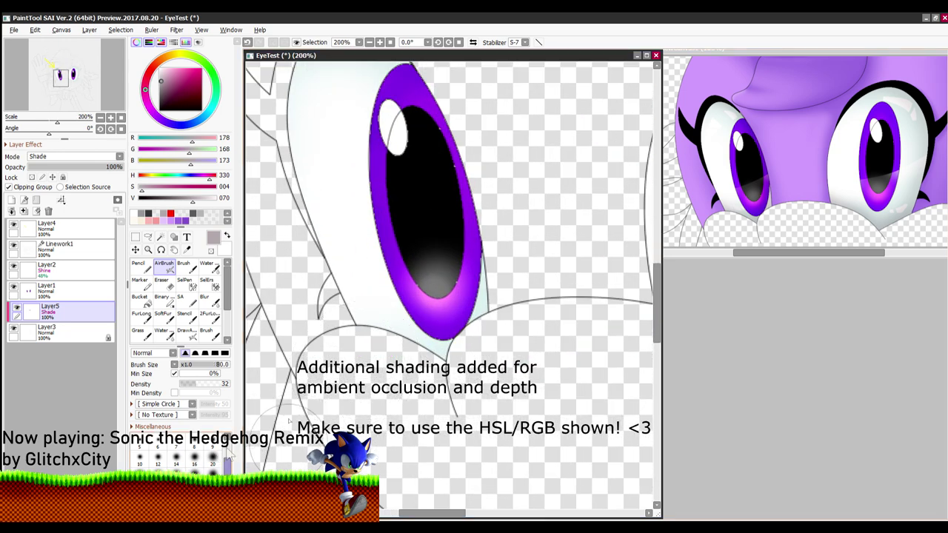
mouse_move(357, 369)
mouse_down()
mouse_move(357, 351)
mouse_move(420, 376)
mouse_up()
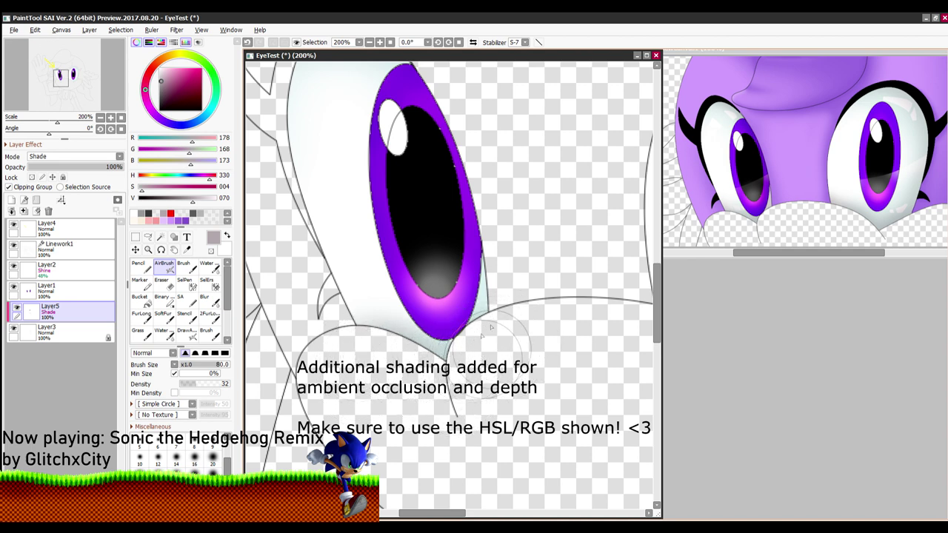
Step: Airbrush the grey shade at size 80 along the lower edges of the right eye's white, down to its bottom point
scroll(513, 283, down, 2)
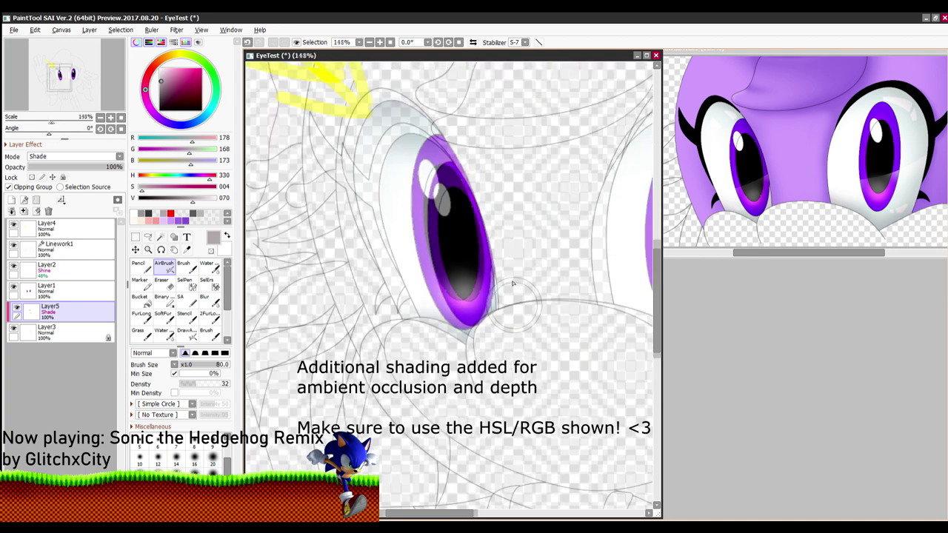
scroll(512, 284, down, 1)
drag(630, 337, 409, 348)
scroll(409, 348, up, 2)
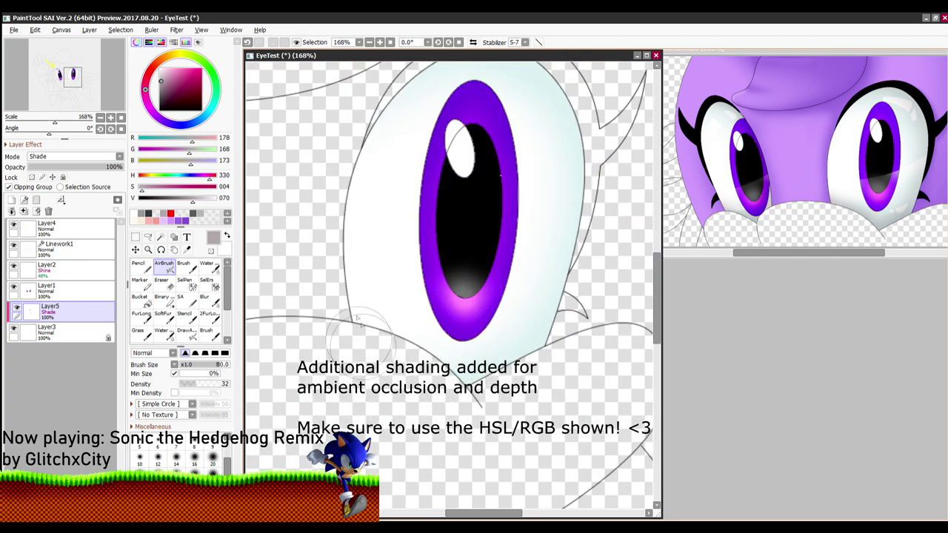
drag(361, 326, 442, 367)
mouse_move(361, 323)
mouse_down()
mouse_move(410, 353)
mouse_move(444, 381)
mouse_up()
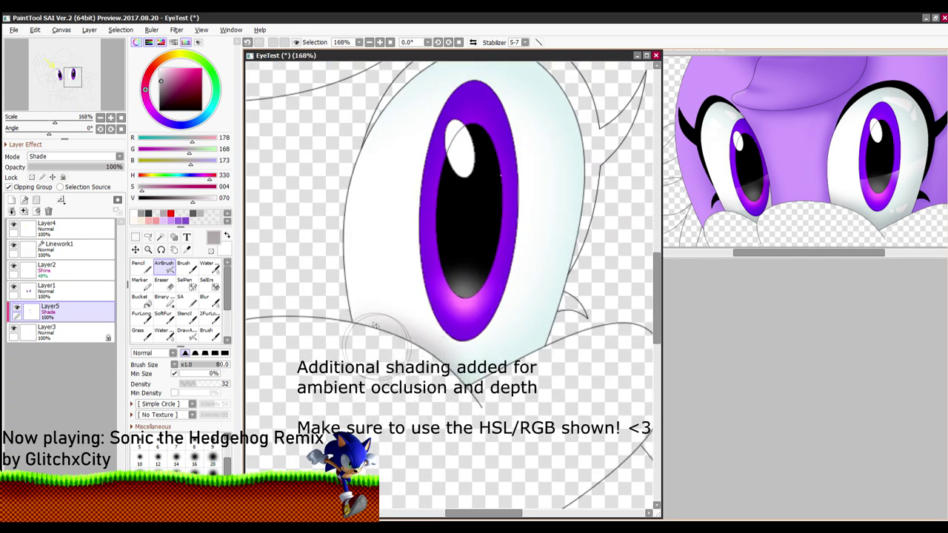
mouse_move(330, 318)
mouse_down()
mouse_move(421, 375)
mouse_move(436, 410)
mouse_up()
mouse_move(351, 333)
mouse_down()
mouse_move(413, 344)
mouse_move(466, 411)
mouse_up()
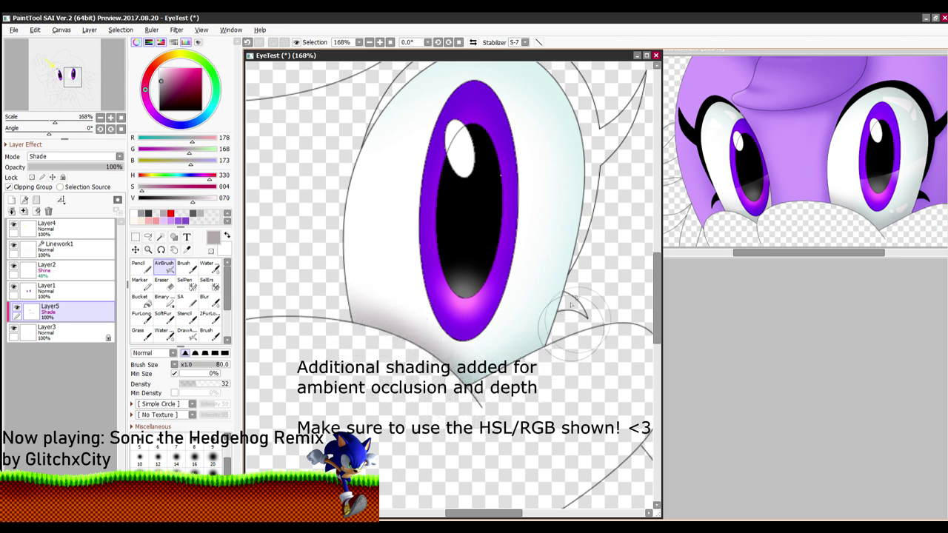
drag(606, 285, 560, 370)
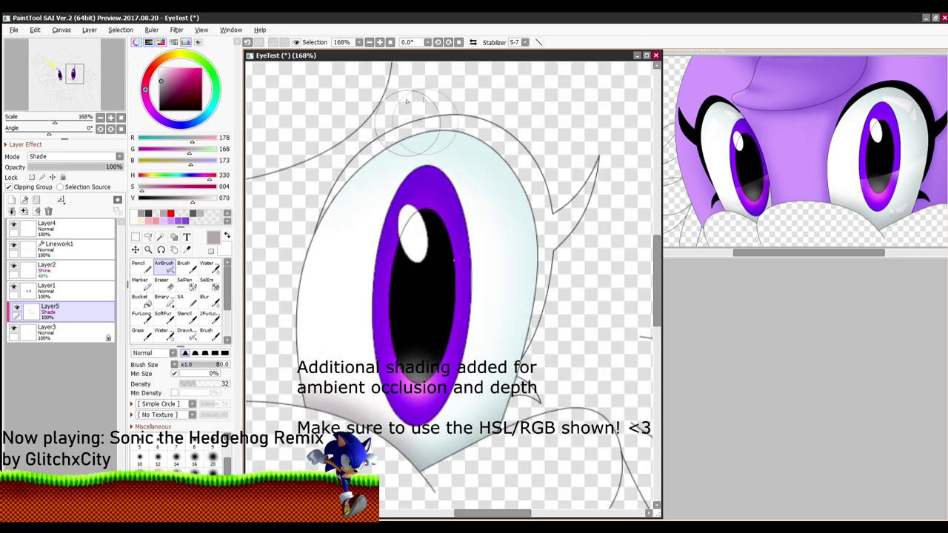
Step: Airbrush grey along the top and outer edge of the right eye's white, and soften its lower inner shading with the transparent colour
mouse_move(407, 123)
mouse_down()
mouse_move(534, 172)
mouse_move(524, 170)
mouse_move(558, 266)
mouse_up()
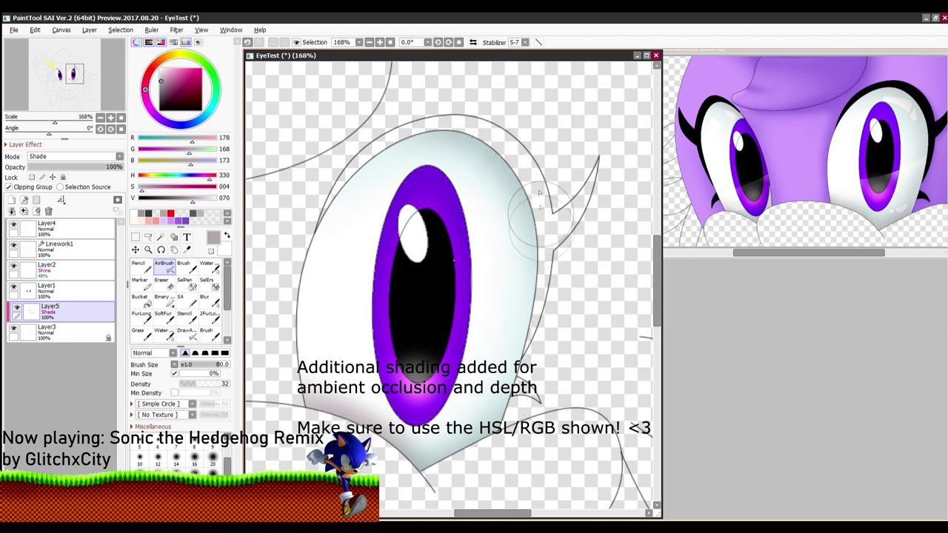
mouse_move(541, 220)
mouse_down()
mouse_move(540, 359)
mouse_move(539, 393)
mouse_up()
drag(542, 275, 524, 399)
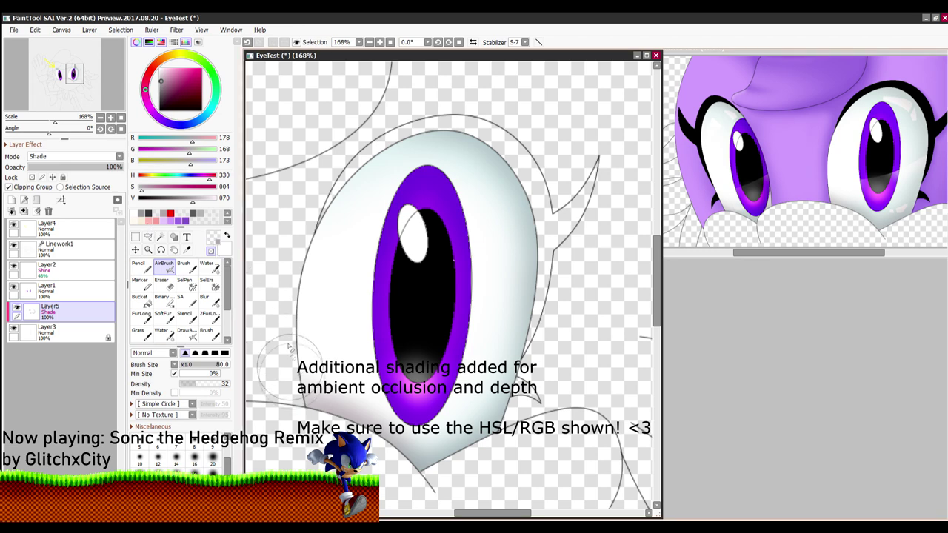
mouse_move(293, 372)
mouse_down()
mouse_move(389, 379)
mouse_move(299, 377)
mouse_move(367, 393)
mouse_move(422, 429)
mouse_up()
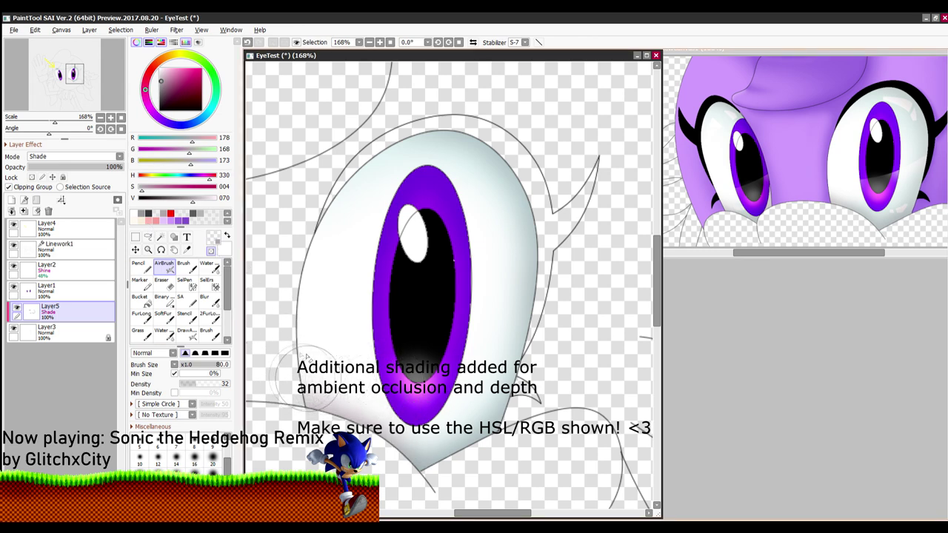
mouse_move(306, 380)
mouse_down()
mouse_move(409, 418)
mouse_move(304, 370)
mouse_move(425, 402)
mouse_move(440, 420)
mouse_up()
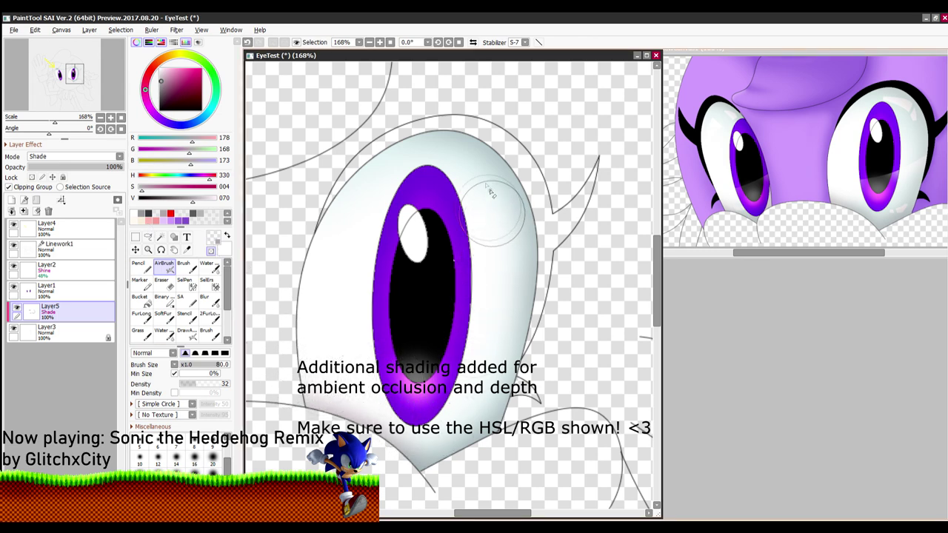
Step: Examine the shading on the left eye's white up close and in the overall drawing
scroll(387, 195, down, 5)
drag(355, 254, 415, 264)
scroll(416, 243, up, 4)
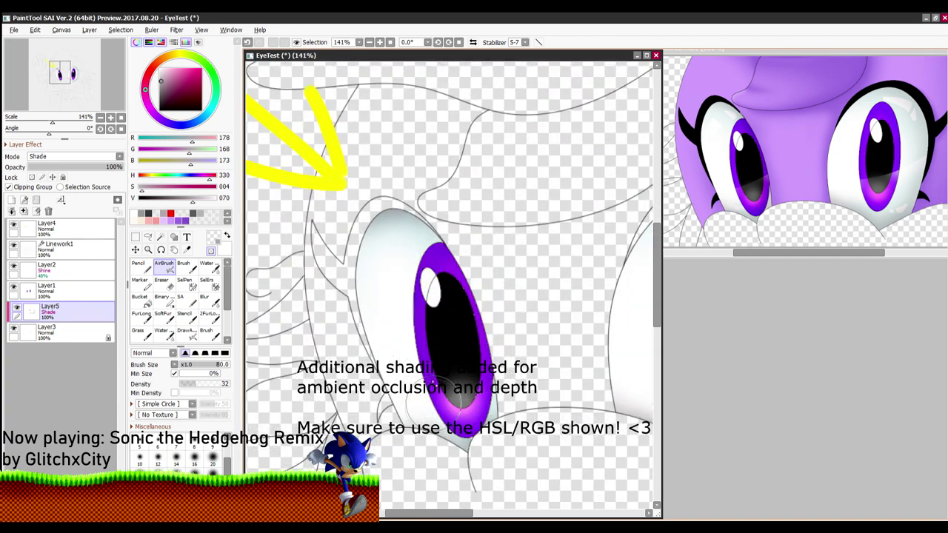
scroll(429, 418, up, 1)
scroll(530, 345, down, 2)
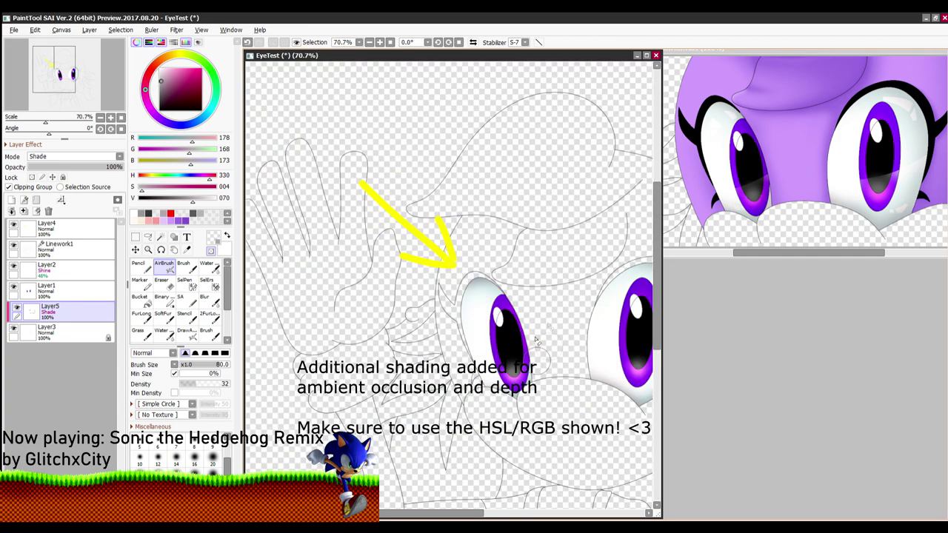
scroll(444, 281, up, 1)
scroll(440, 268, up, 3)
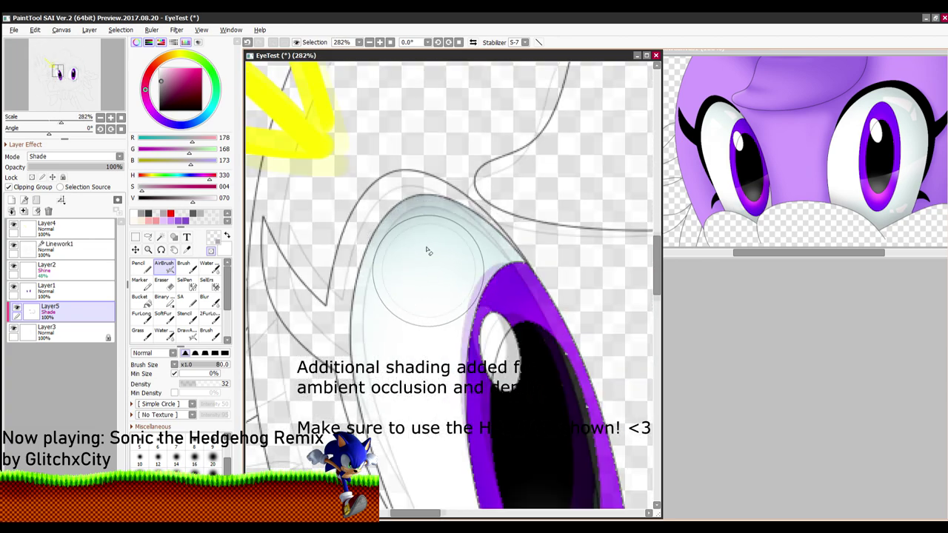
Step: Reduce the opacity of the clipped Shade layer, Layer5, to 67%
scroll(428, 255, down, 3)
drag(513, 271, 432, 270)
mouse_move(111, 148)
mouse_down()
mouse_move(72, 148)
mouse_move(89, 146)
mouse_up()
scroll(359, 197, down, 1)
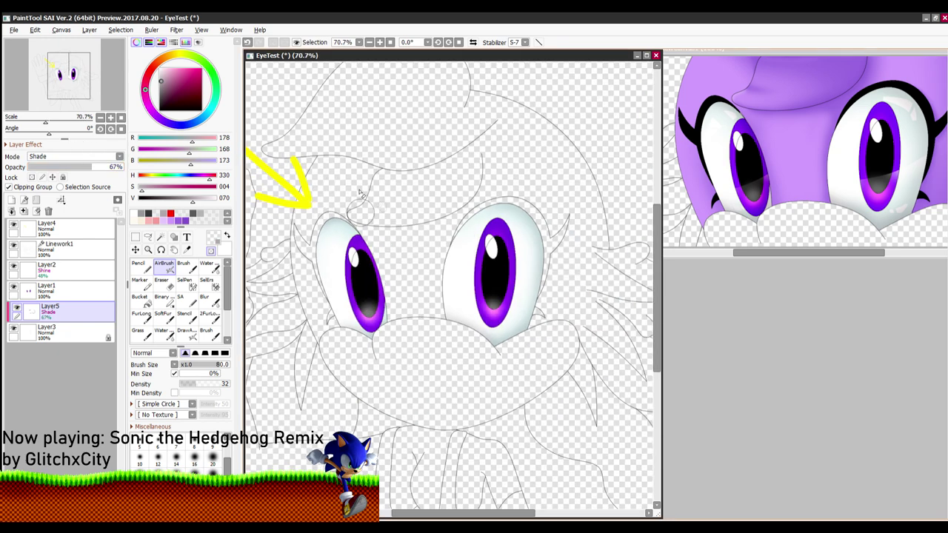
Step: Make Layer1, which holds the irises and pupils, the active layer
mouse_move(403, 223)
mouse_down()
mouse_move(389, 226)
mouse_move(401, 238)
mouse_up()
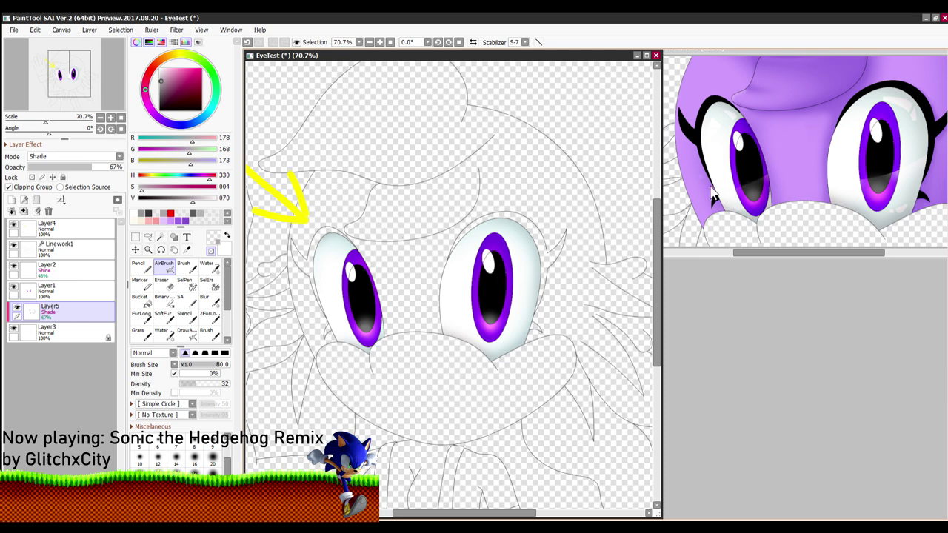
scroll(713, 194, up, 1)
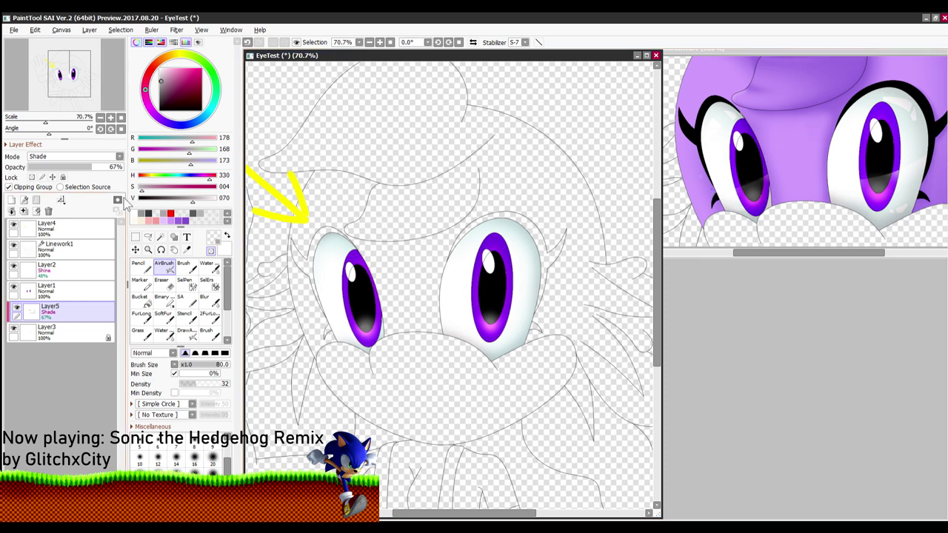
click(66, 287)
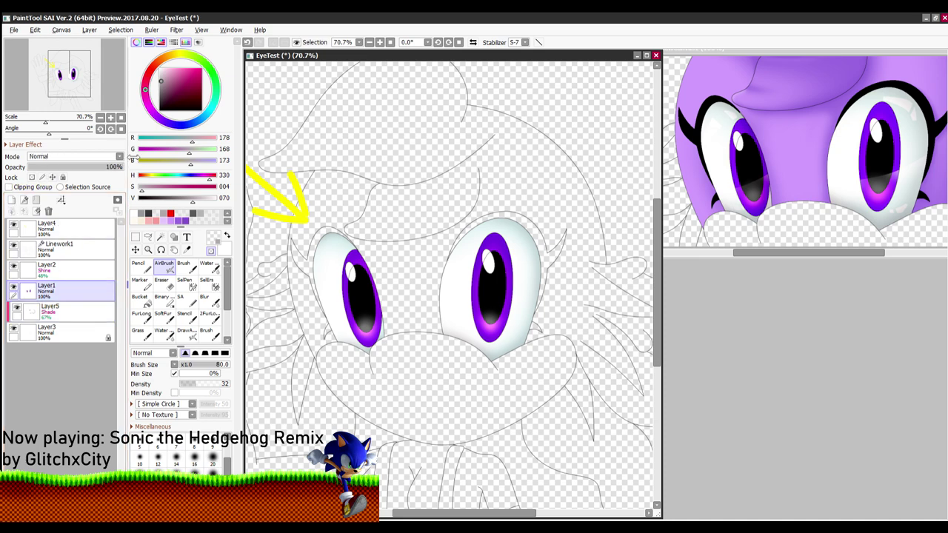
click(160, 237)
click(298, 220)
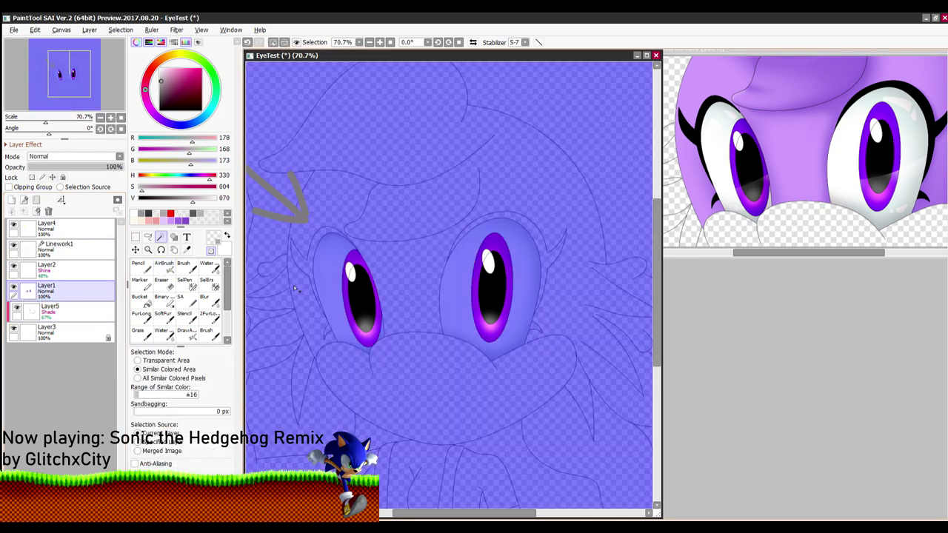
key(ctrl+z)
Step: Lasso both eyes freehand on Layer1 and shrink the selection to the painted irises
click(149, 237)
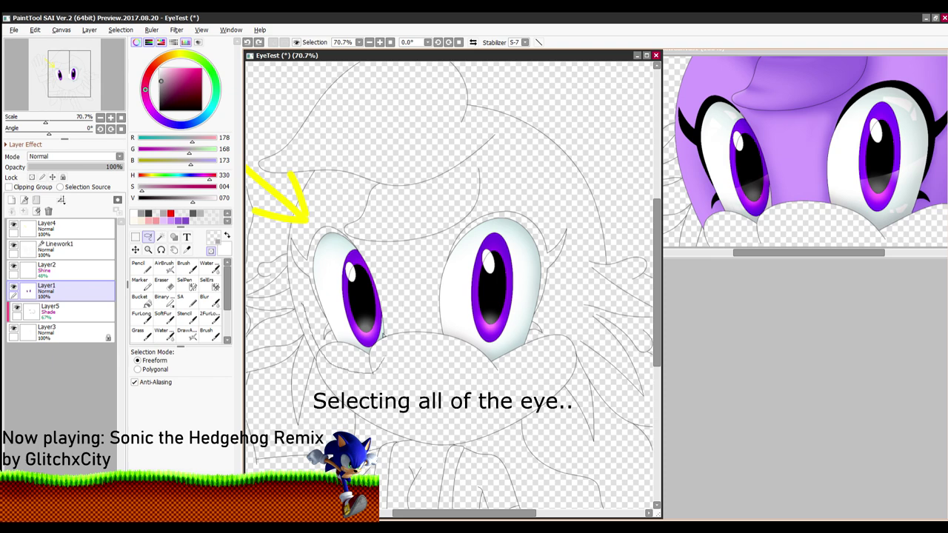
mouse_move(287, 257)
mouse_down()
mouse_move(411, 311)
mouse_move(425, 337)
mouse_up()
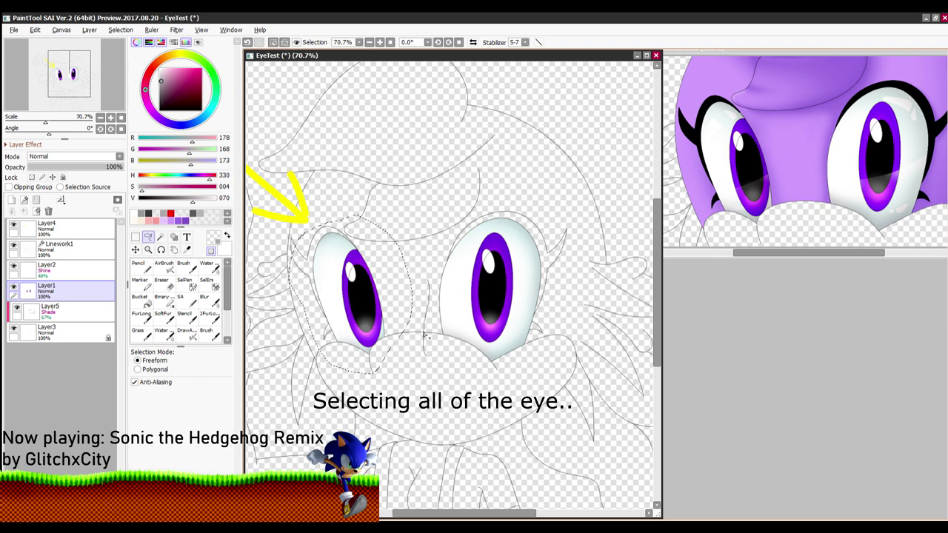
drag(440, 224, 434, 280)
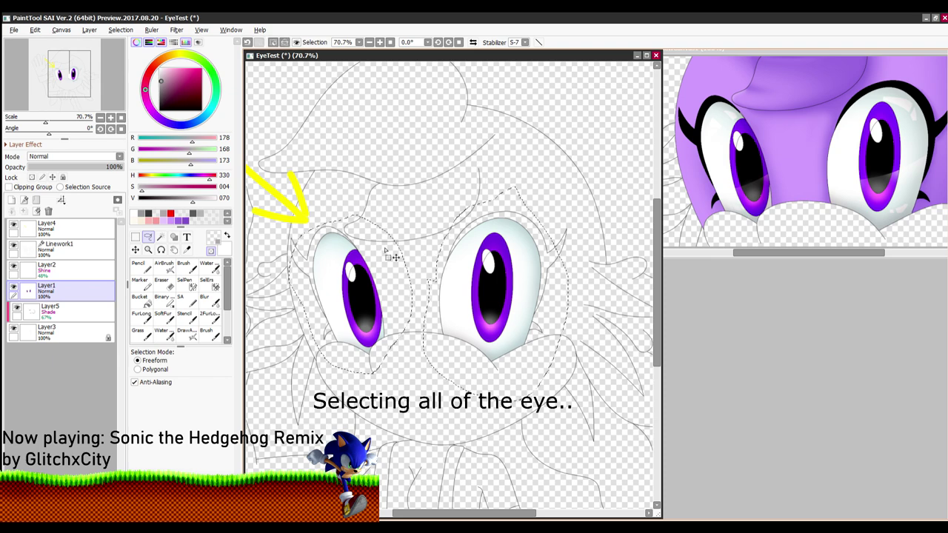
key(ctrl+t)
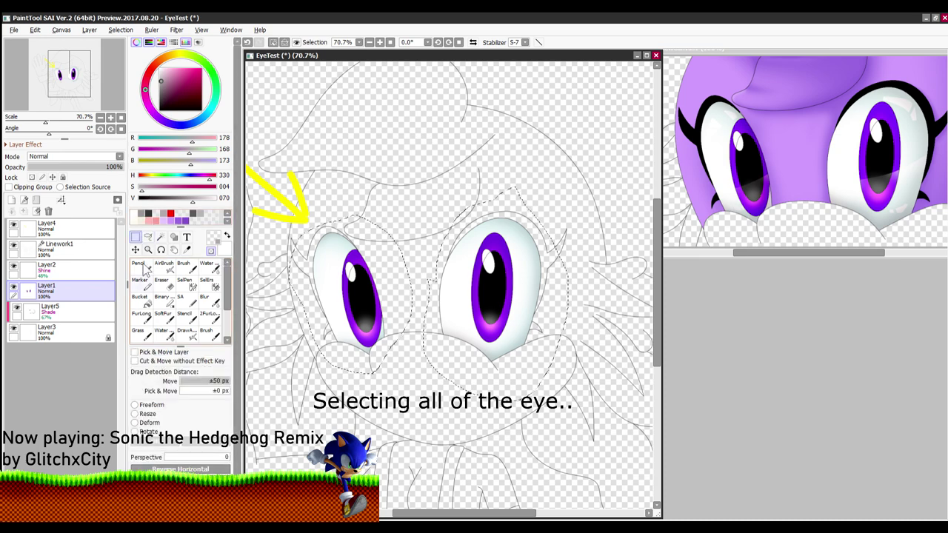
key(Return)
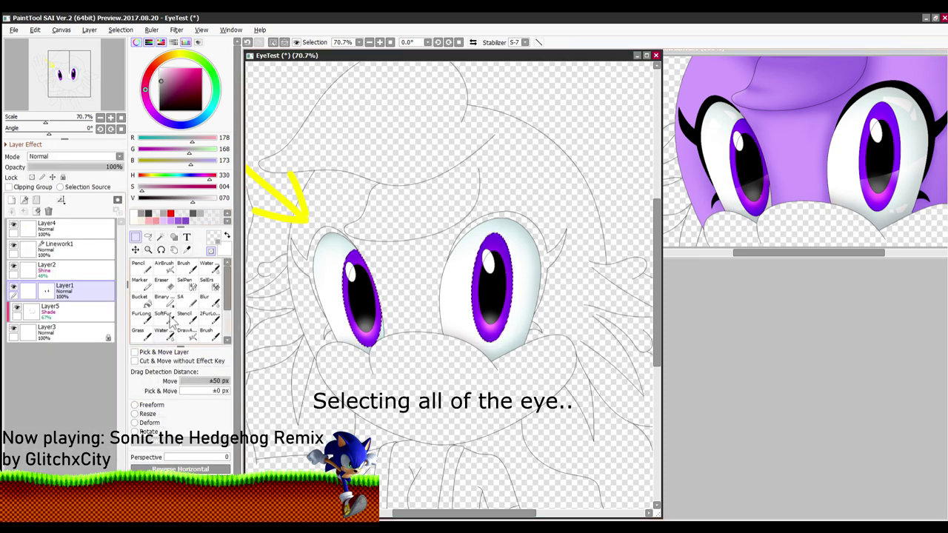
Step: Extend the selection with the whites of both eyes, using the Magic Wand on Layer3
click(68, 325)
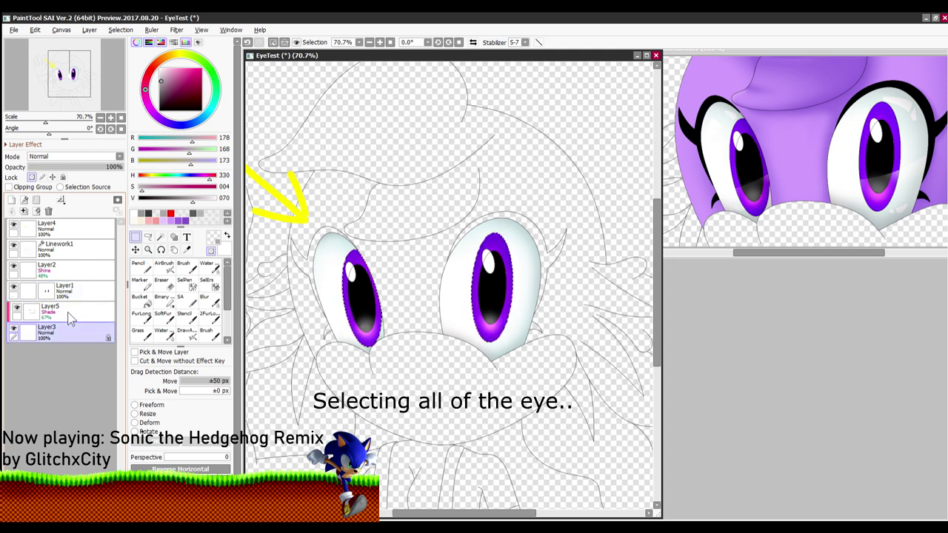
key(w)
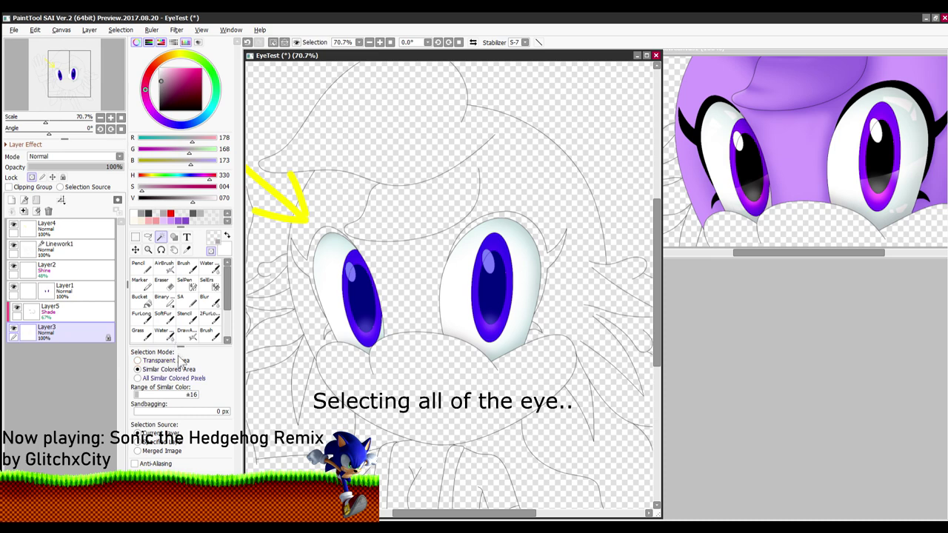
click(334, 251)
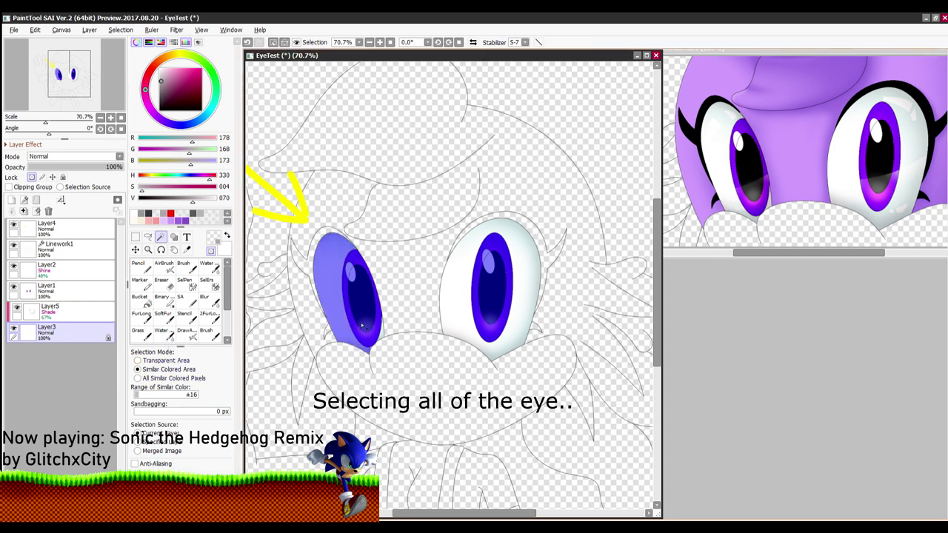
scroll(372, 299, up, 5)
click(453, 304)
scroll(453, 304, down, 4)
drag(493, 261, 424, 280)
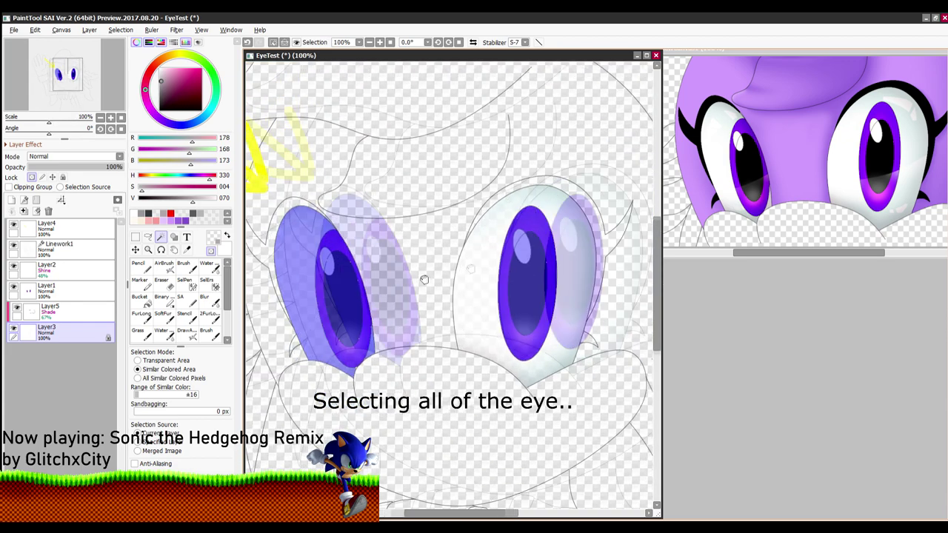
click(548, 215)
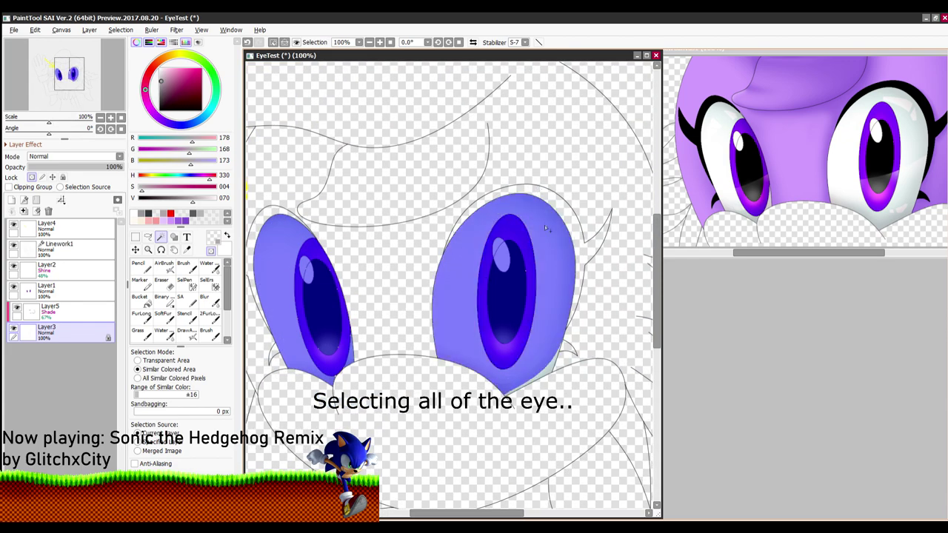
scroll(551, 339, down, 2)
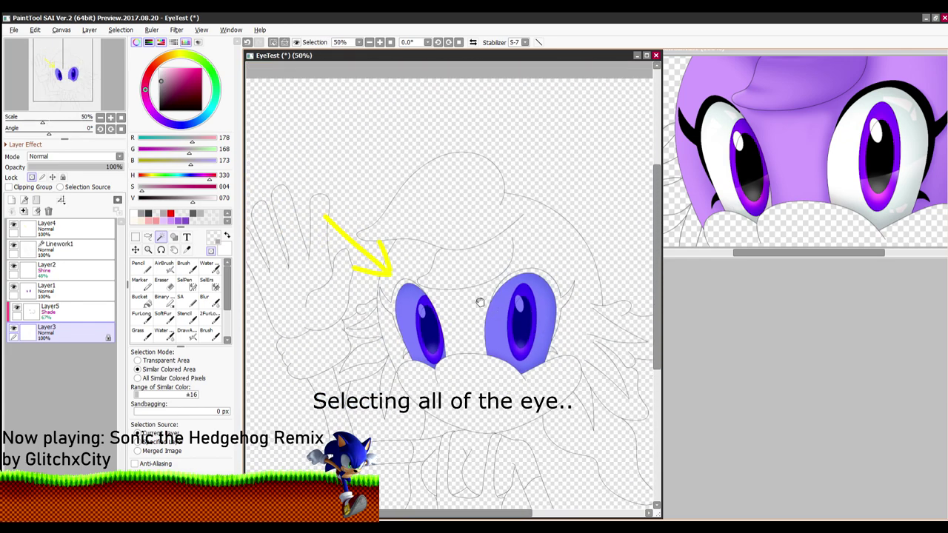
drag(481, 303, 456, 292)
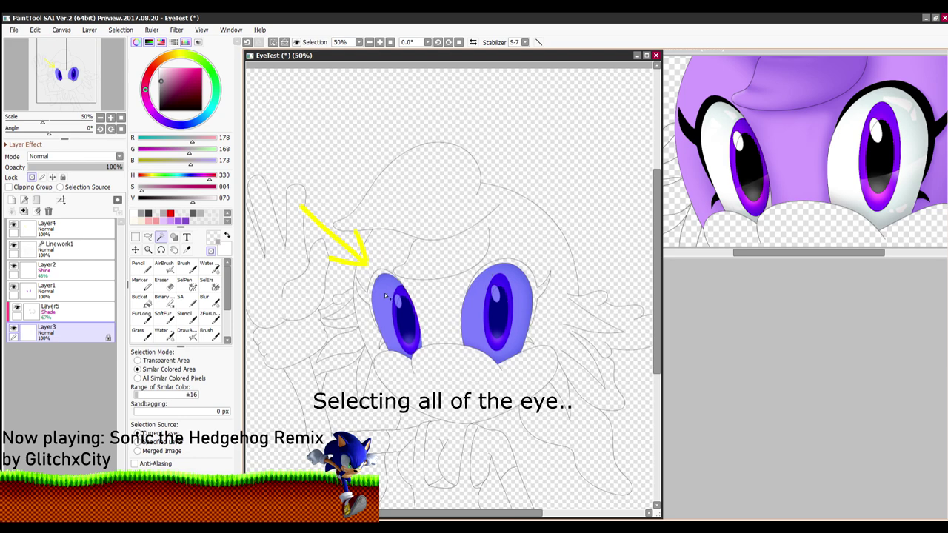
Step: Add a new layer directly above the Shine layer Layer2, keeping both eyes selected
click(52, 291)
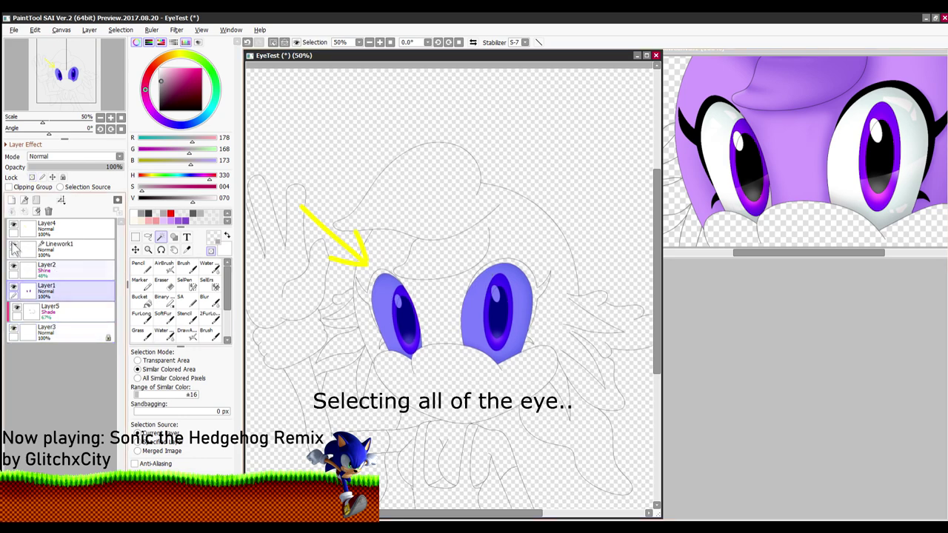
click(56, 268)
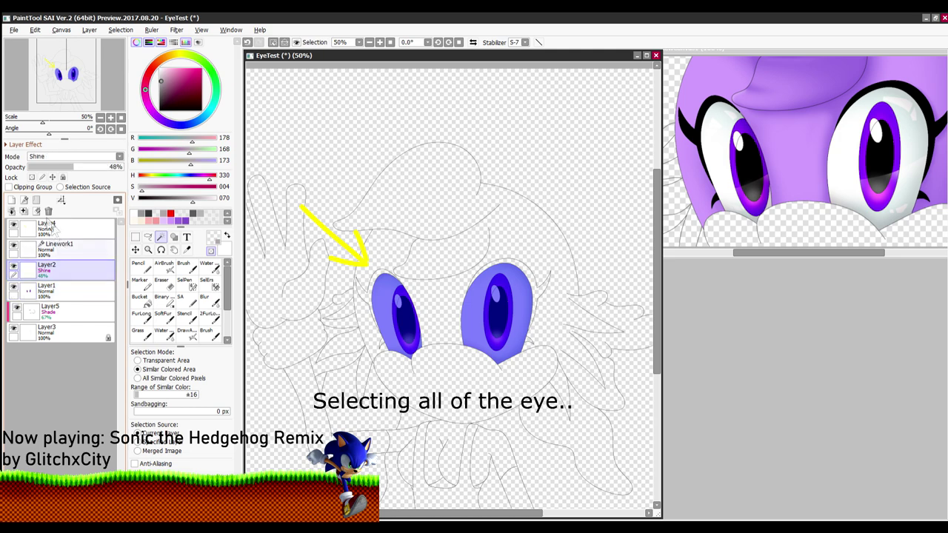
click(30, 228)
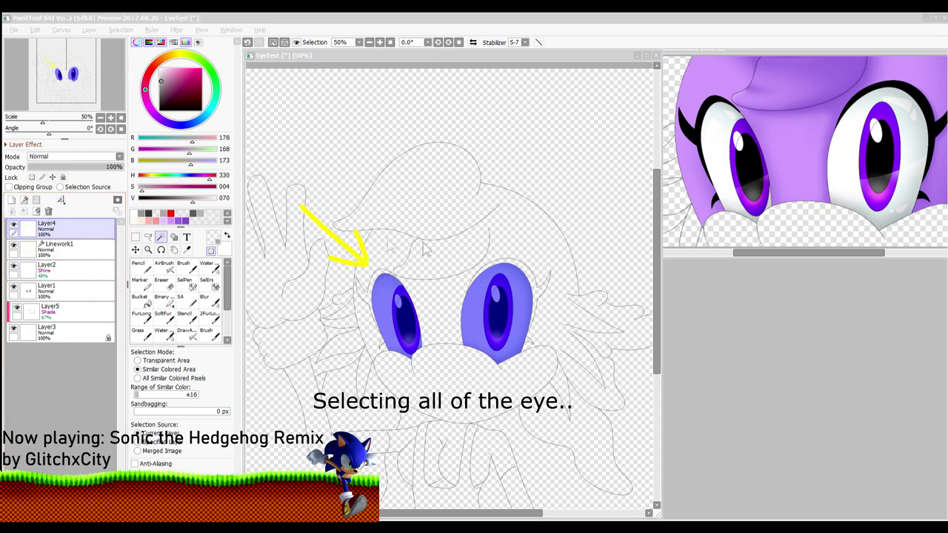
click(522, 280)
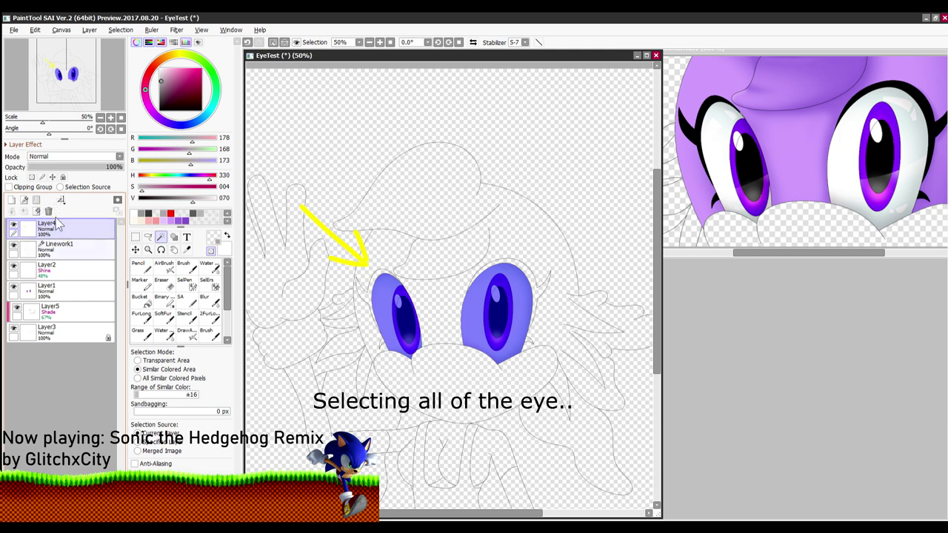
click(56, 243)
click(52, 269)
click(11, 199)
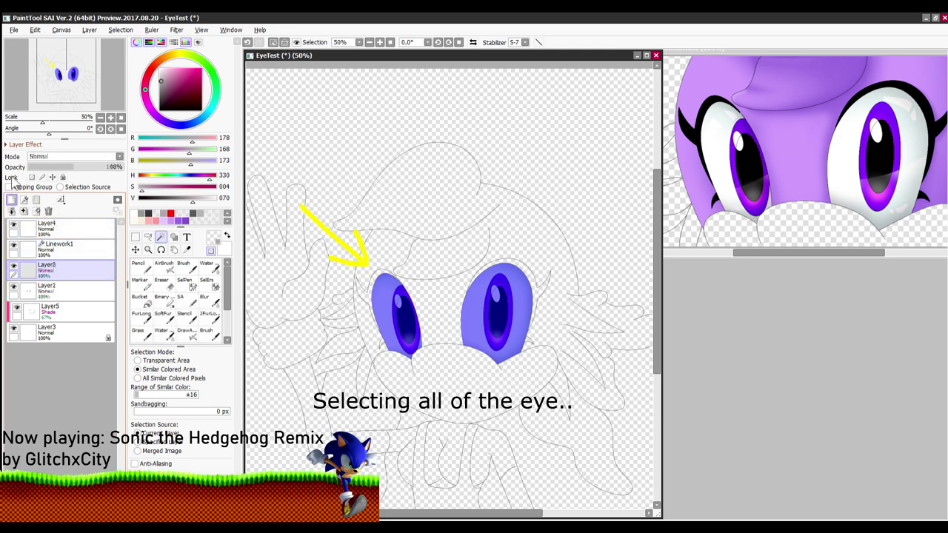
Step: Choose the AirBrush and set the drawing colour to pure white
click(166, 267)
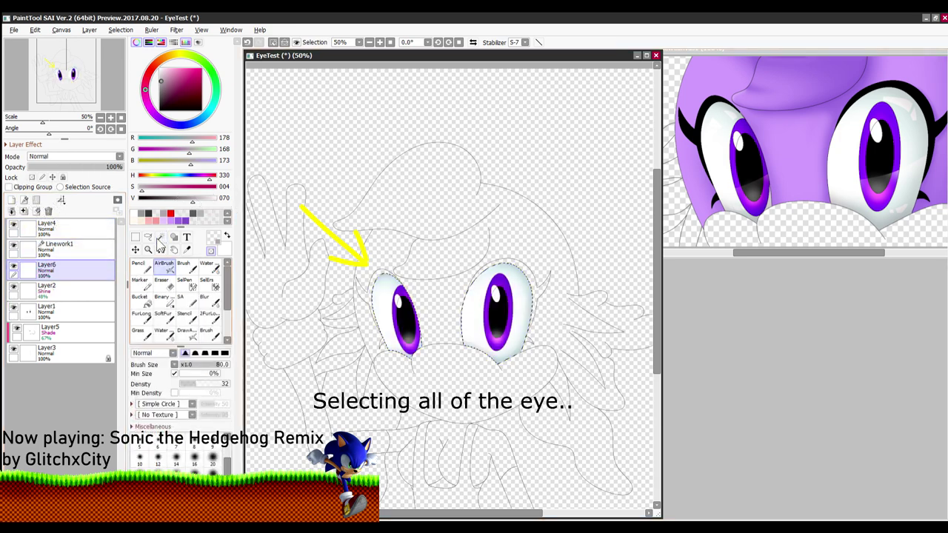
mouse_move(427, 227)
mouse_down()
mouse_move(392, 227)
mouse_move(407, 231)
mouse_up()
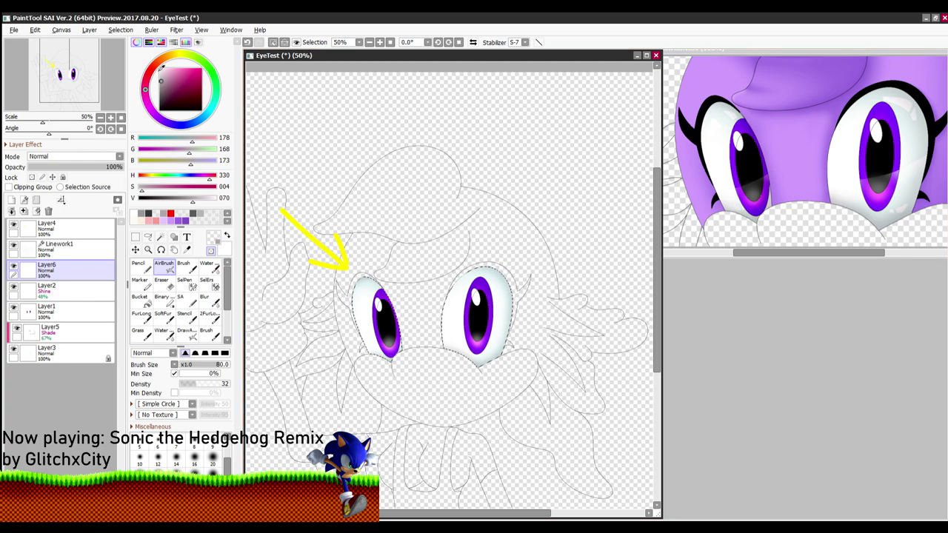
drag(165, 76, 150, 37)
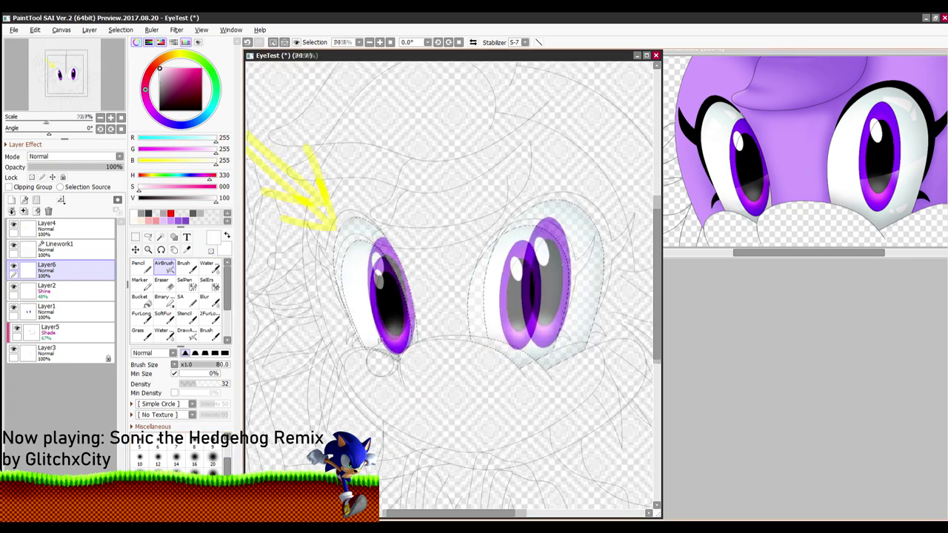
scroll(385, 326, up, 6)
scroll(384, 322, down, 1)
drag(384, 321, 422, 301)
mouse_move(430, 310)
mouse_down()
mouse_move(340, 337)
mouse_move(498, 306)
mouse_move(308, 342)
mouse_move(330, 322)
mouse_move(433, 307)
mouse_up()
key(ctrl+z)
Step: Paint solid white over the lower part of both eyes with the Pencil at size 35, leaving a slanted upper edge
click(137, 264)
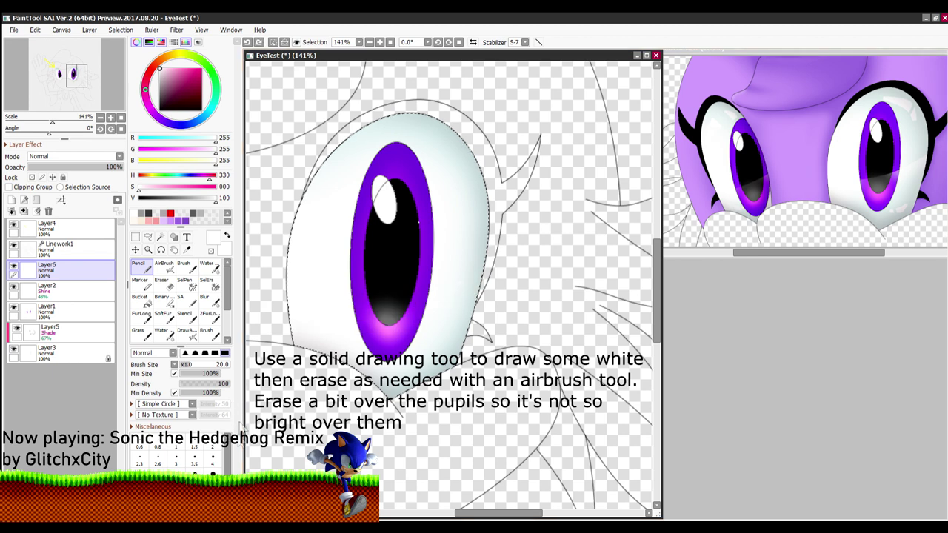
key(bracketright)
key(bracketright)
key(bracketright)
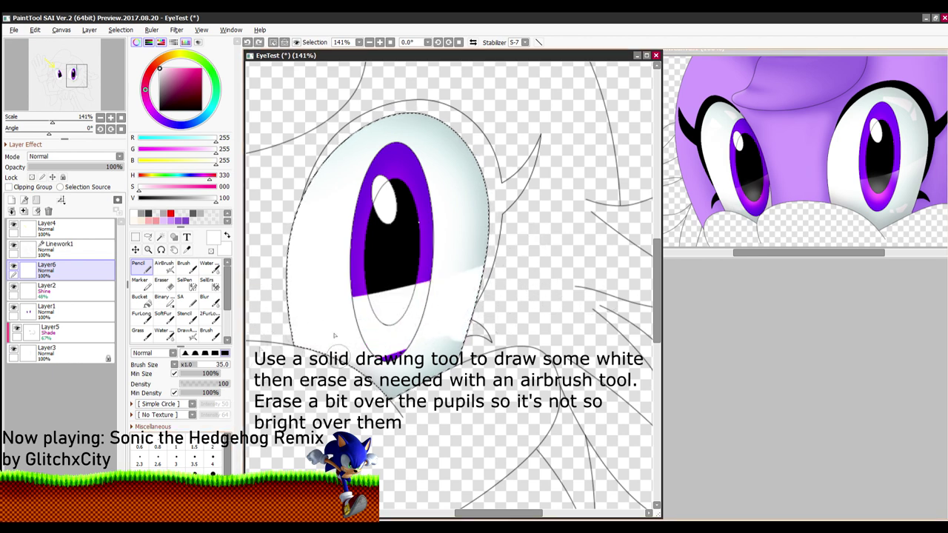
scroll(385, 348, down, 2)
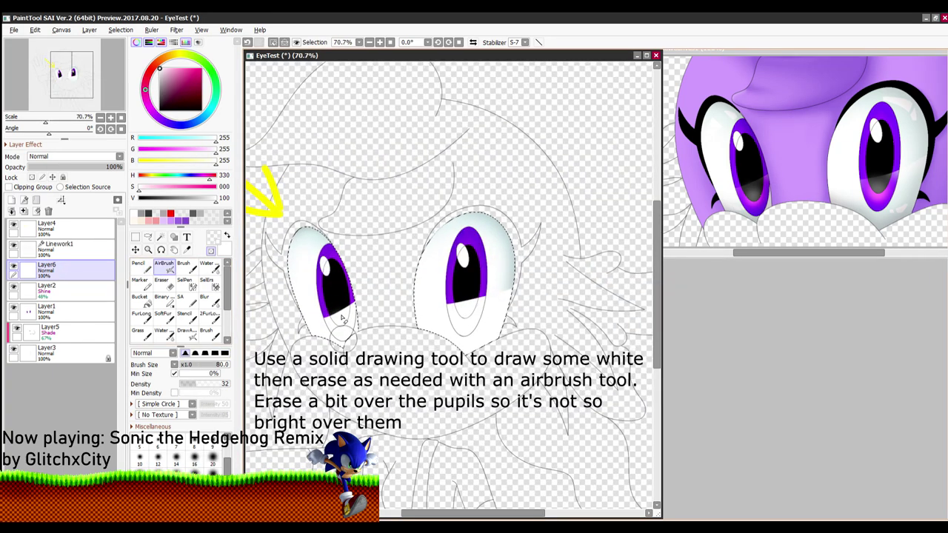
Step: Airbrush with the transparent colour at size 80 to fade the white over the lower irises and pupils of both eyes
scroll(343, 319, up, 3)
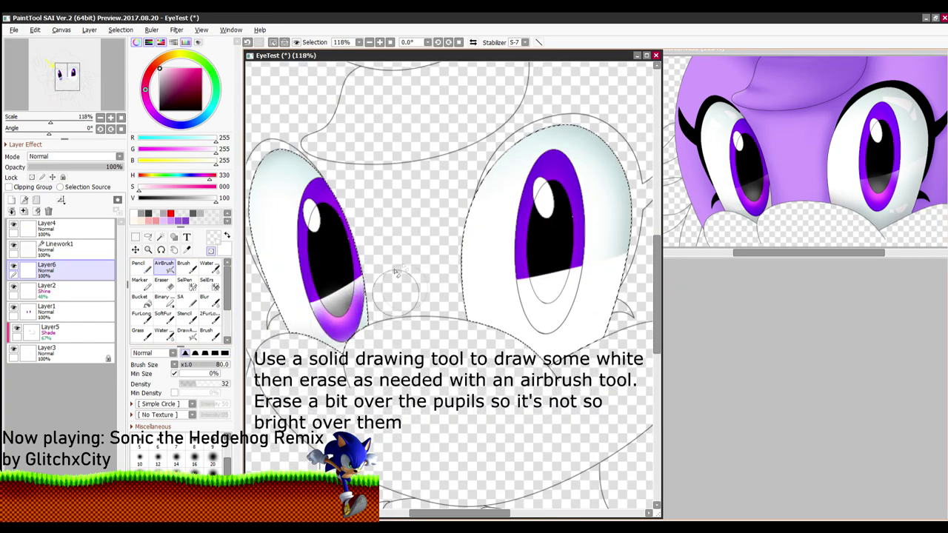
drag(461, 282, 337, 305)
drag(544, 280, 539, 296)
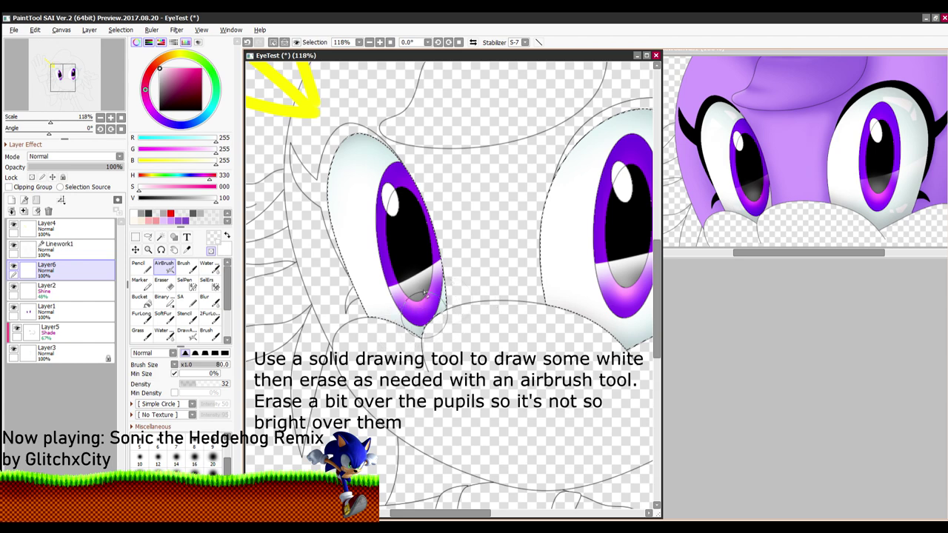
Step: Set the white reflection layer, Layer6, to Shine mode at 25% opacity
click(74, 156)
click(52, 200)
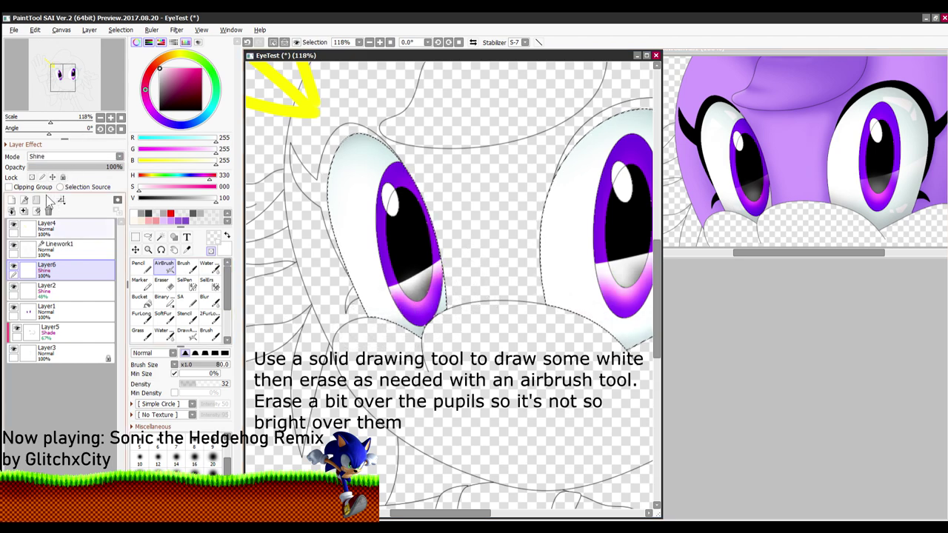
click(53, 166)
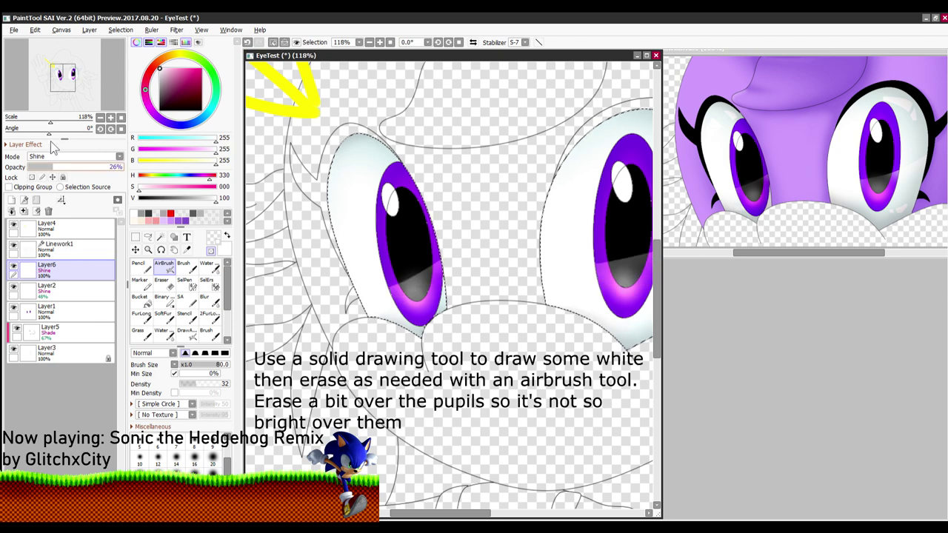
mouse_move(47, 141)
mouse_down()
mouse_move(38, 141)
mouse_move(50, 142)
mouse_up()
Step: Examine the faded white reflection across the lower iris and pupil of each eye up close
scroll(402, 350, up, 3)
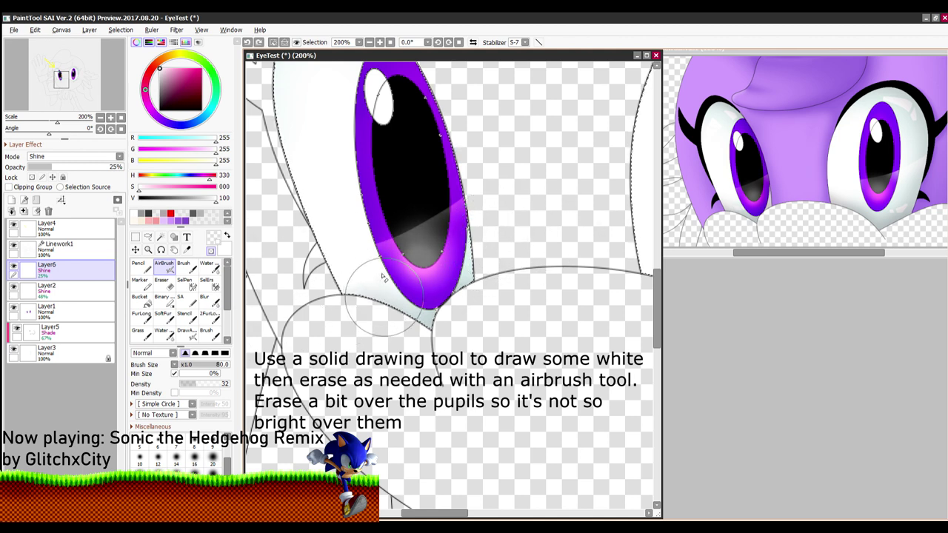
key(space)
drag(515, 258, 655, 283)
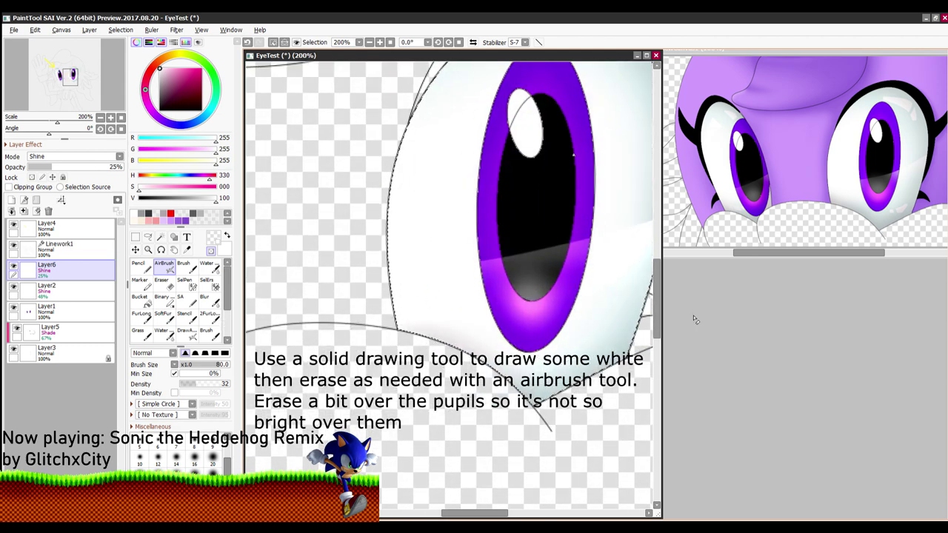
scroll(391, 331, down, 5)
scroll(463, 248, up, 2)
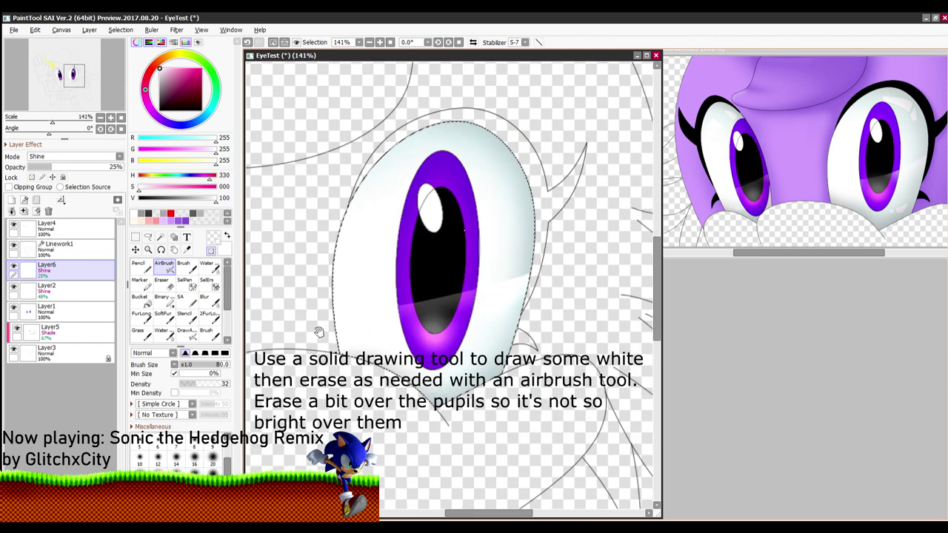
key(space)
drag(321, 329, 533, 333)
scroll(473, 326, up, 4)
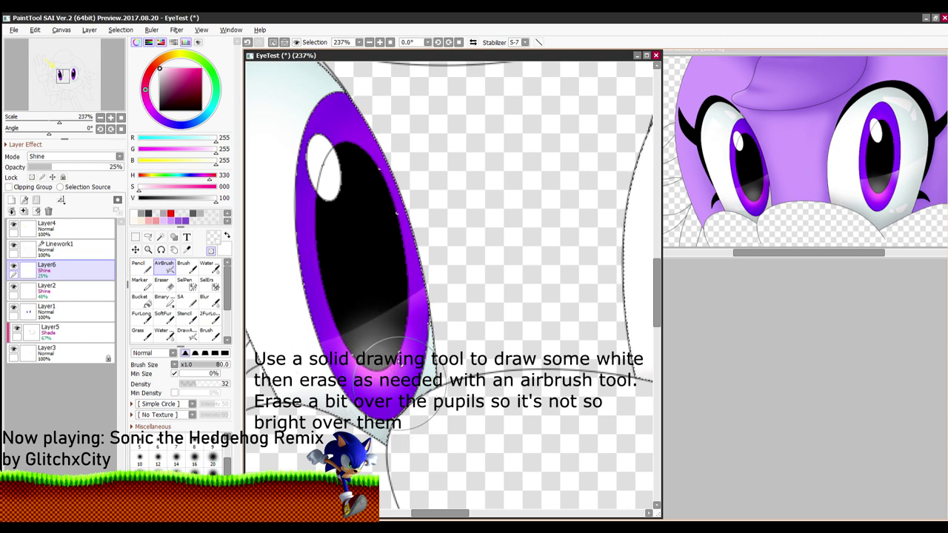
Step: Compare the reflection on both eyes and set the Shine layer Layer6 to 36% opacity
key(space)
drag(614, 248, 285, 314)
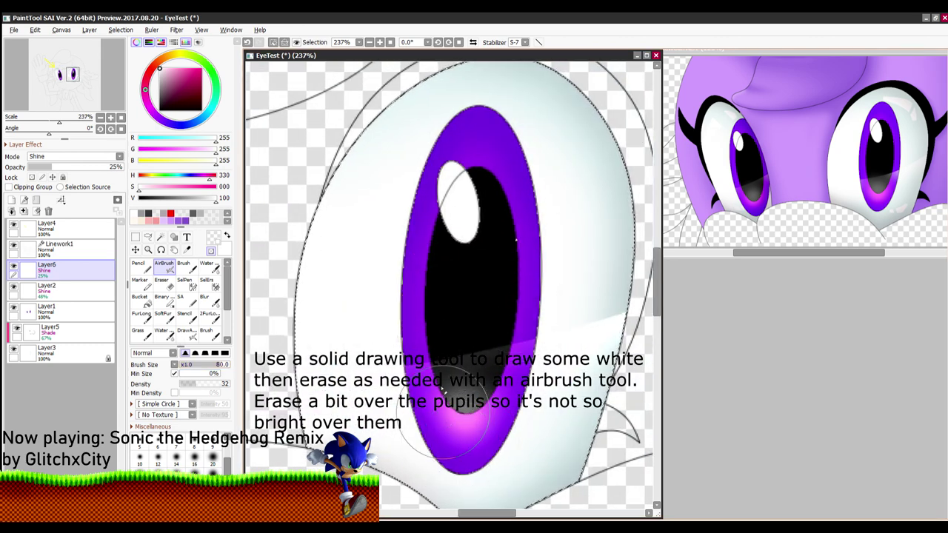
scroll(471, 417, down, 8)
scroll(485, 374, down, 2)
scroll(485, 374, up, 5)
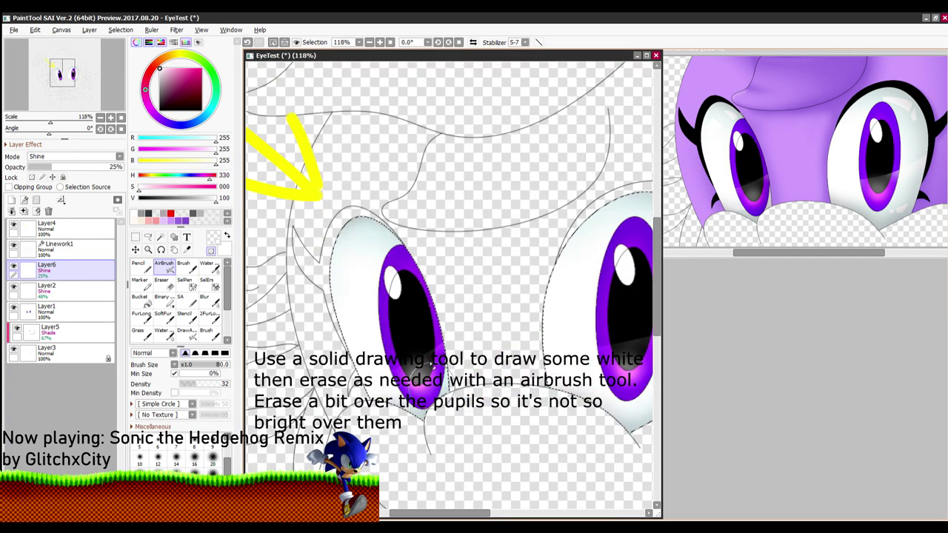
scroll(520, 336, down, 2)
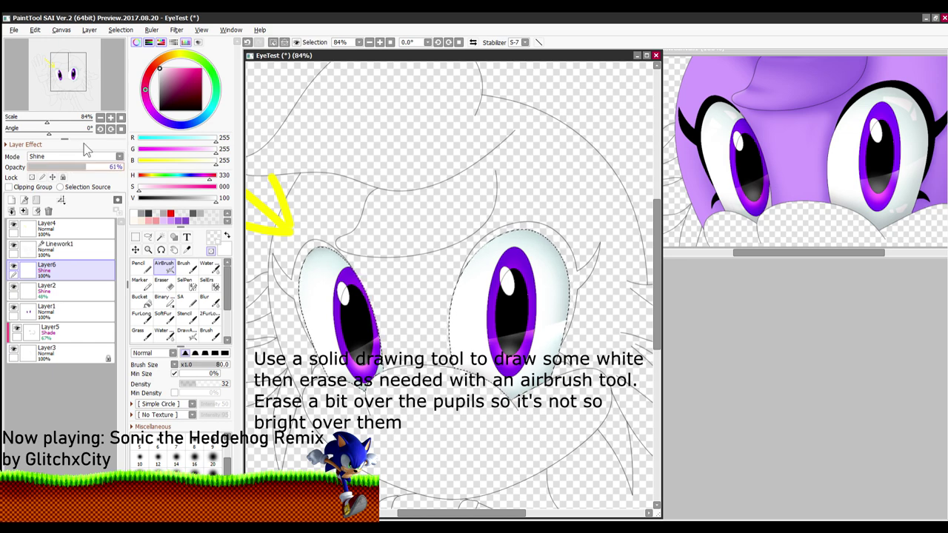
drag(84, 144, 67, 151)
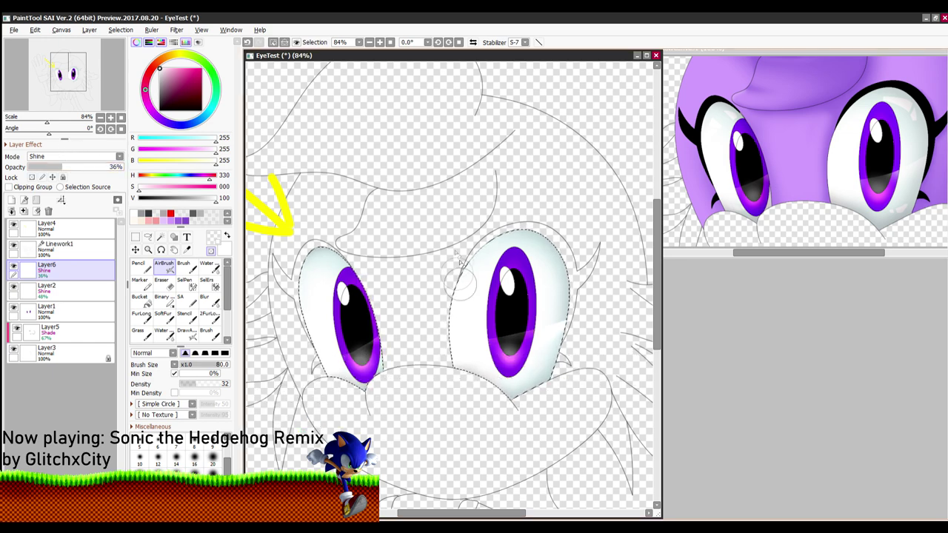
Step: Add a new layer directly above Layer6 and set the Pencil to size 9 for white highlights
scroll(647, 422, down, 2)
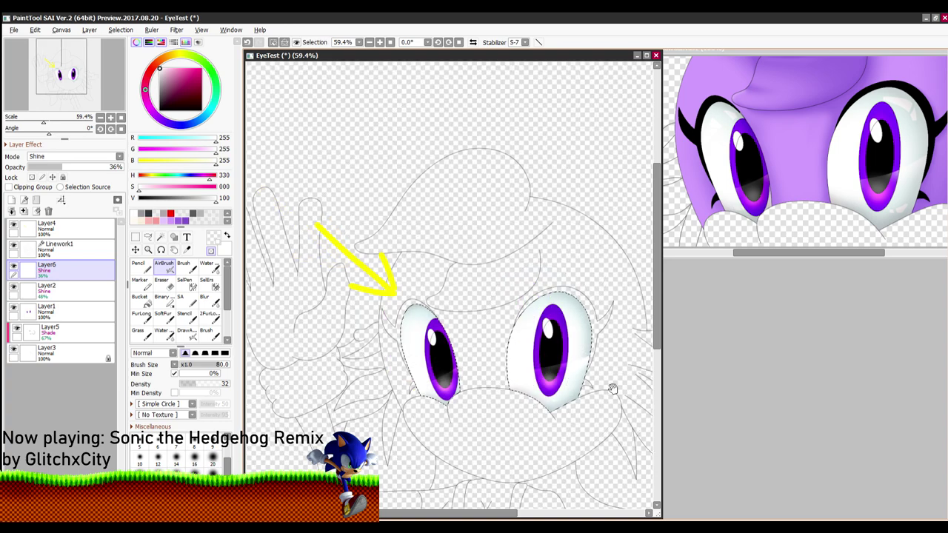
drag(587, 377, 546, 346)
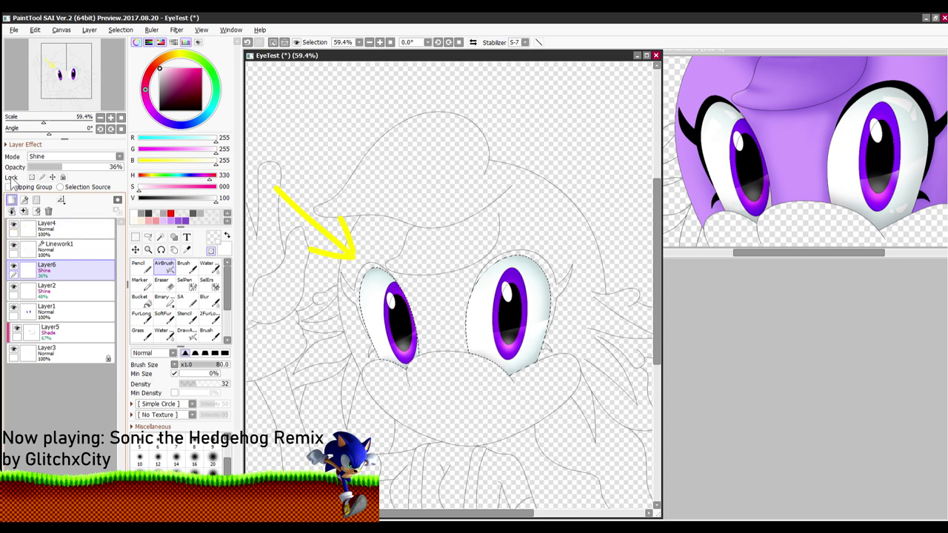
click(12, 200)
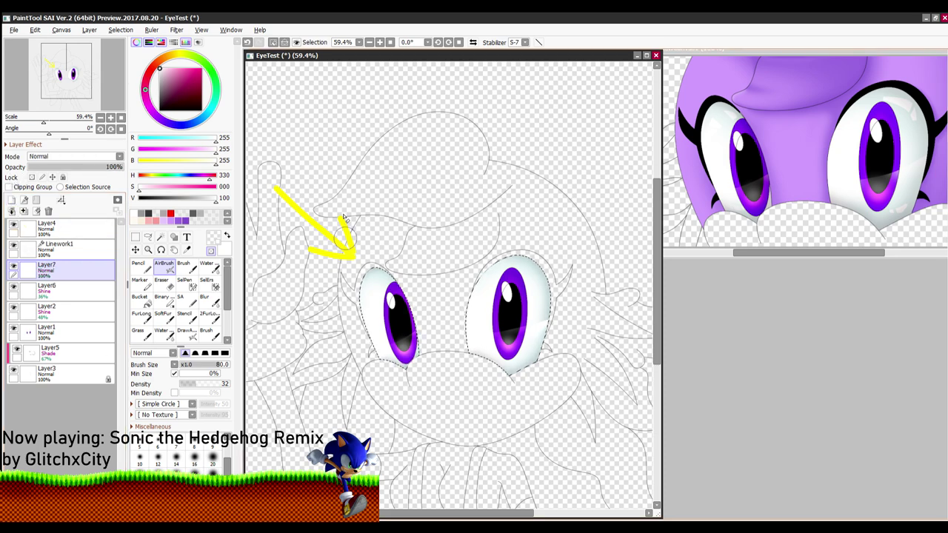
click(139, 264)
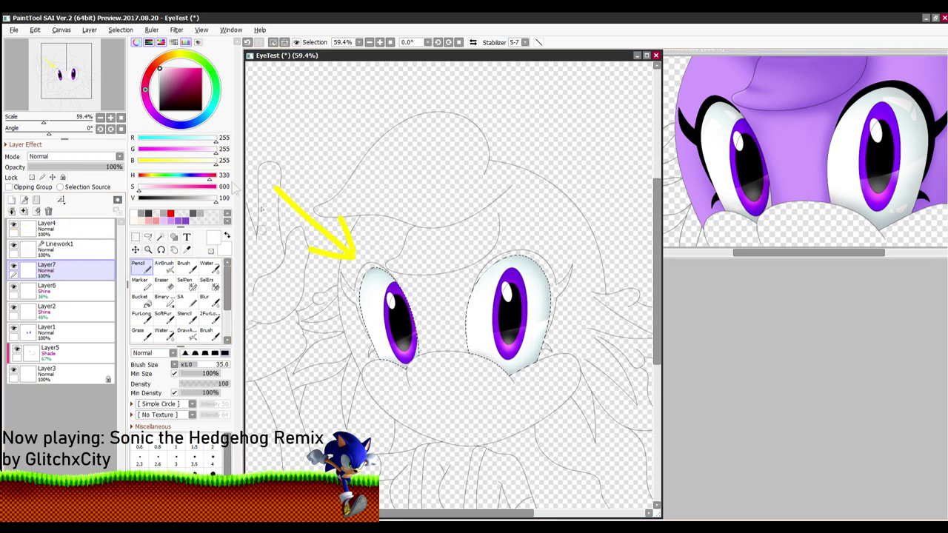
scroll(280, 265, up, 1)
scroll(248, 391, up, 3)
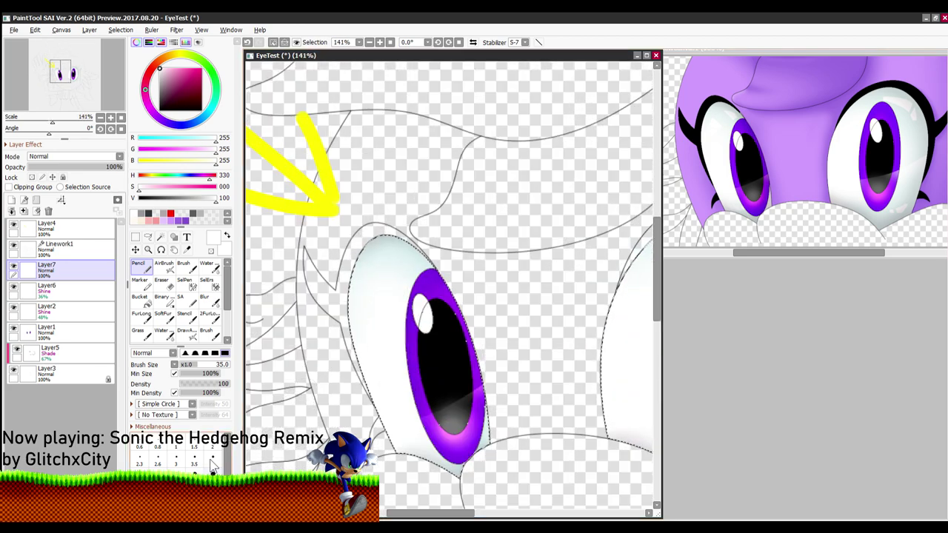
click(213, 473)
scroll(404, 258, up, 3)
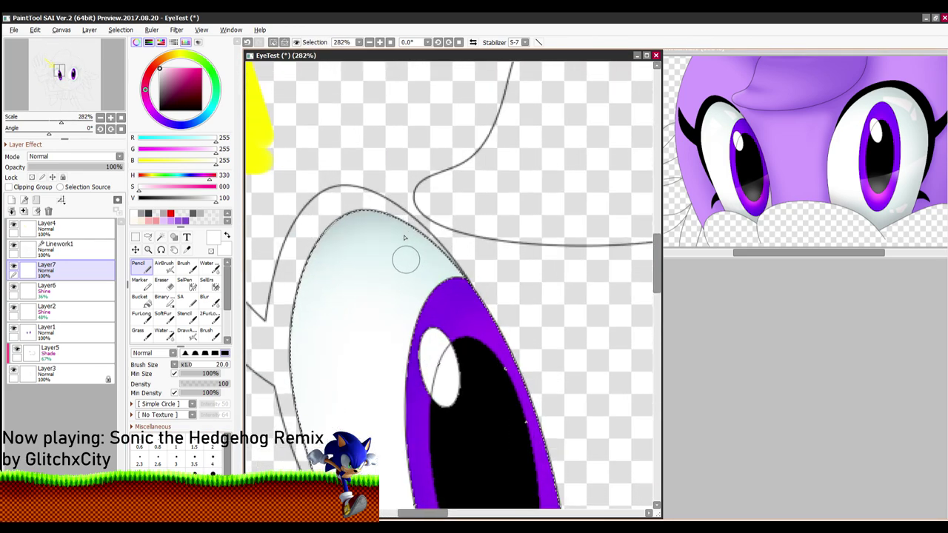
click(212, 474)
scroll(410, 275, up, 3)
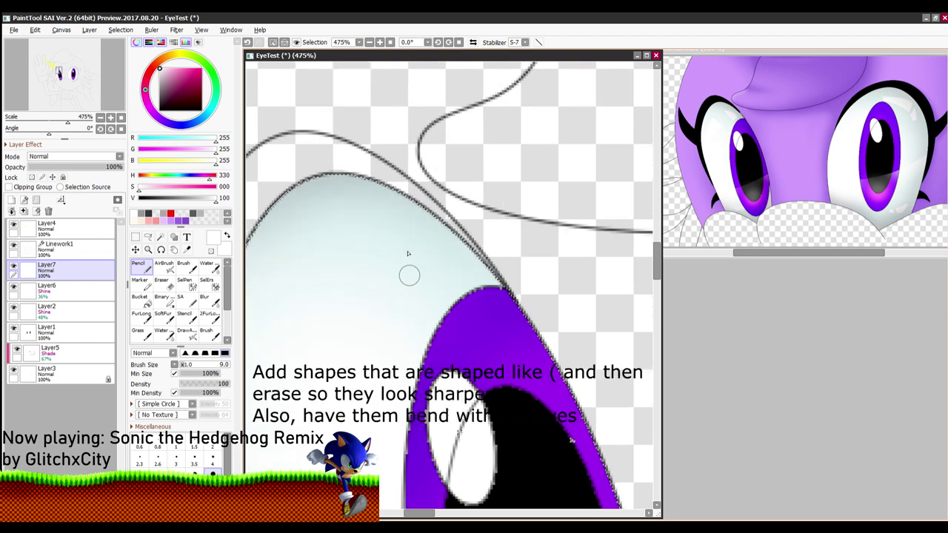
Step: Paint a filled white wedge-shaped highlight on the upper white of the left eye, just above the iris
mouse_move(379, 267)
mouse_down()
mouse_move(487, 260)
mouse_move(494, 266)
mouse_move(466, 274)
mouse_move(482, 320)
mouse_up()
mouse_move(448, 250)
mouse_down()
mouse_move(526, 252)
mouse_move(595, 273)
mouse_up()
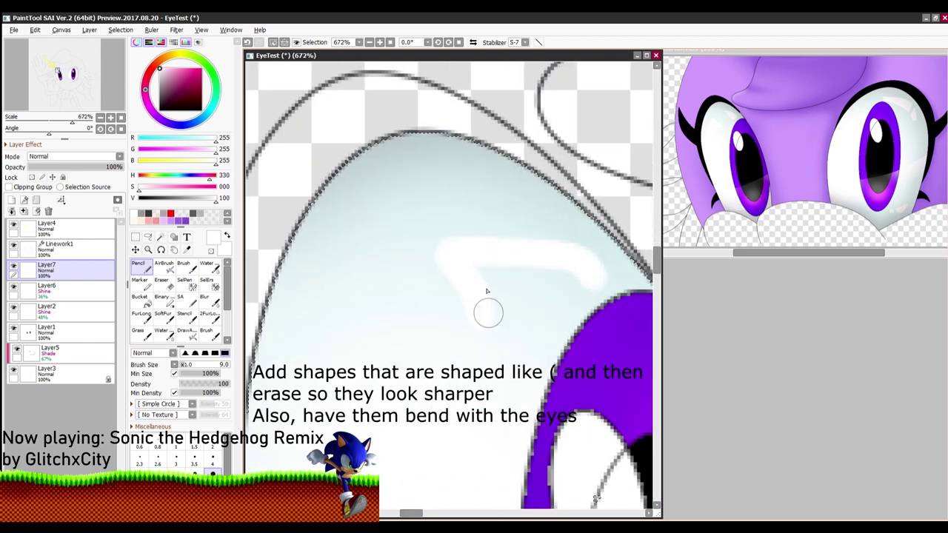
drag(485, 314, 593, 283)
mouse_move(513, 264)
mouse_down()
mouse_move(551, 294)
mouse_move(530, 282)
mouse_up()
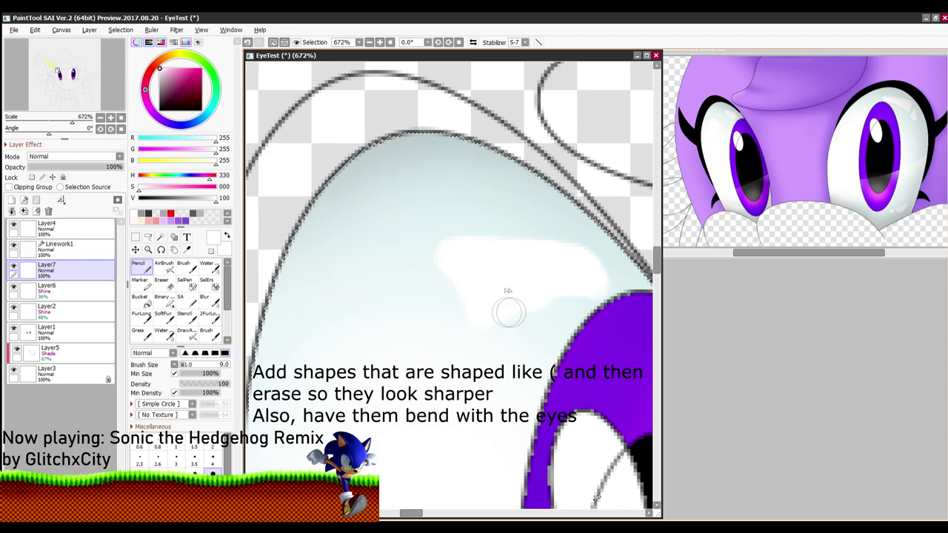
key(ctrl+z)
mouse_move(483, 315)
mouse_down()
mouse_move(495, 286)
mouse_move(554, 270)
mouse_up()
drag(489, 276, 474, 281)
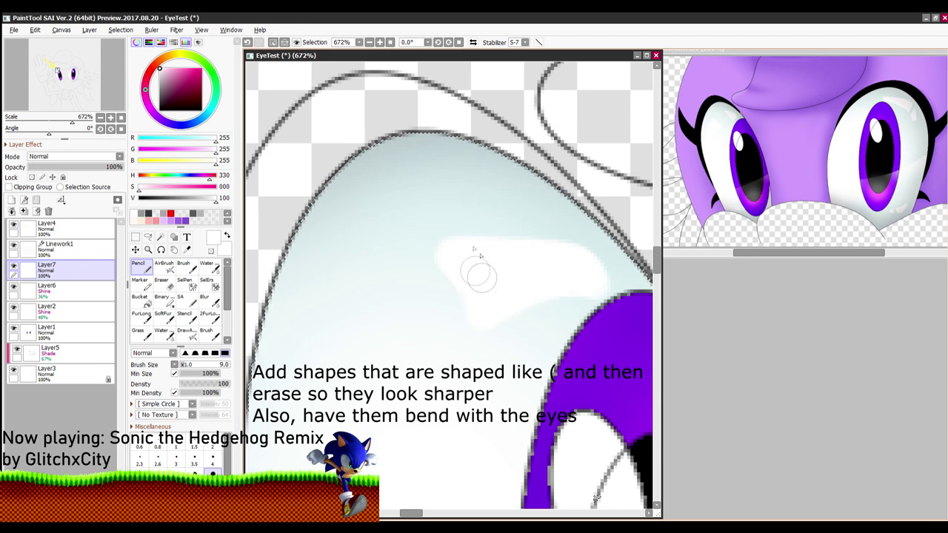
Step: Paint a second white highlight beside the first, following the upper outer curve of the left eye's white
drag(433, 321, 491, 265)
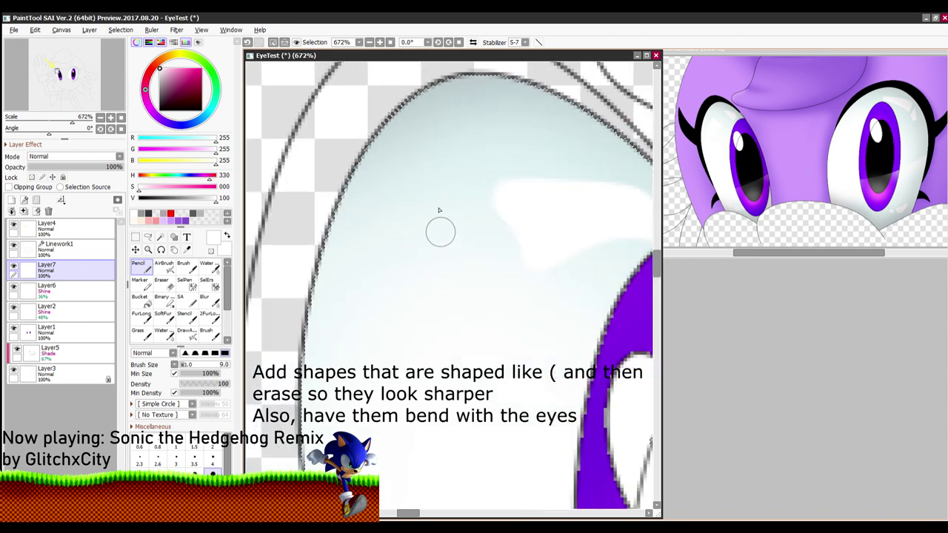
mouse_move(523, 193)
mouse_down()
mouse_move(475, 201)
mouse_move(466, 222)
mouse_move(442, 211)
mouse_move(491, 276)
mouse_up()
key(ctrl+z)
mouse_move(445, 211)
mouse_down()
mouse_move(371, 250)
mouse_move(324, 340)
mouse_up()
key(ctrl+z)
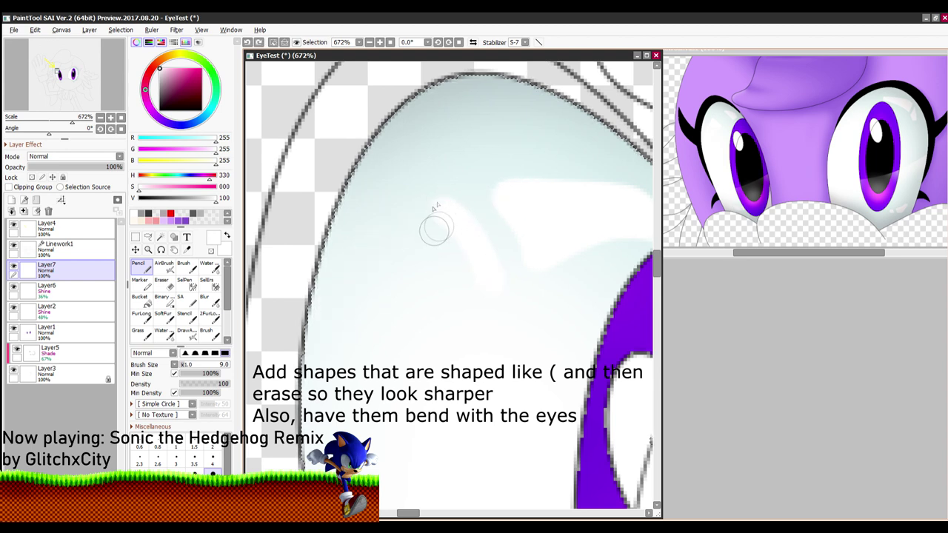
mouse_move(441, 210)
mouse_down()
mouse_move(367, 292)
mouse_move(359, 326)
mouse_up()
drag(480, 253, 390, 246)
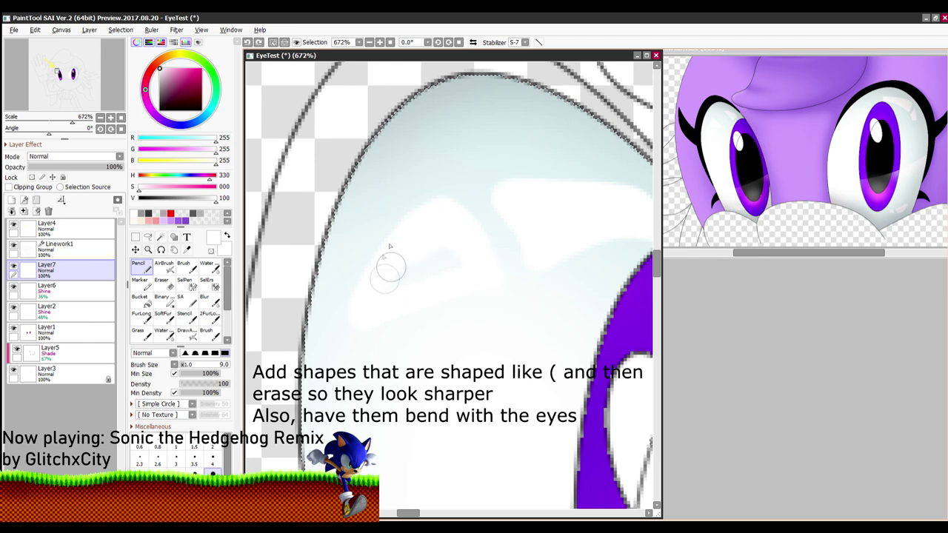
Step: Paint a white highlight on the lower outer white of the left eye and trim it with the transparent colour
scroll(463, 268, down, 4)
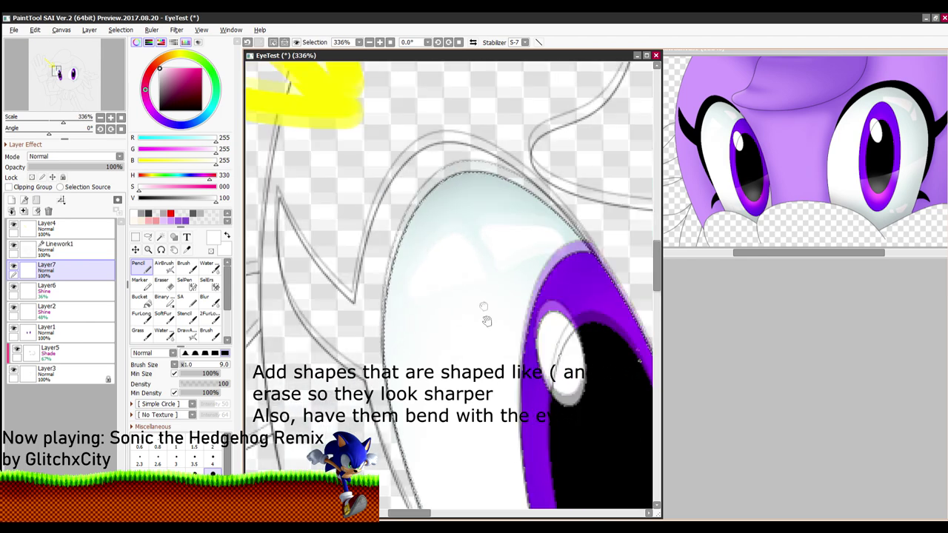
drag(486, 319, 436, 82)
scroll(435, 82, up, 3)
drag(318, 311, 326, 138)
drag(376, 352, 280, 222)
mouse_move(485, 307)
mouse_down()
mouse_move(413, 296)
mouse_move(485, 312)
mouse_move(433, 311)
mouse_move(474, 318)
mouse_move(465, 299)
mouse_move(441, 303)
mouse_up()
mouse_move(383, 284)
mouse_down()
mouse_move(396, 323)
mouse_move(424, 329)
mouse_up()
drag(419, 293, 446, 330)
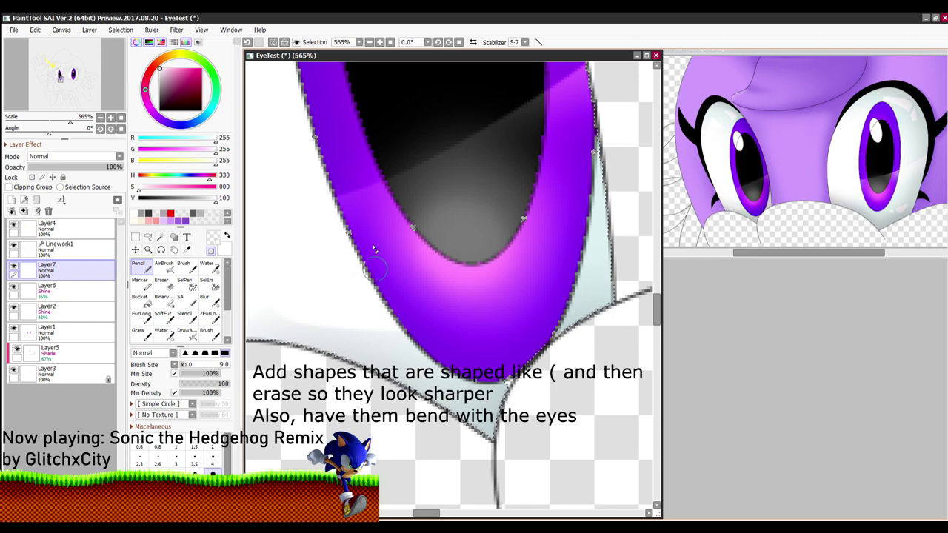
drag(420, 292, 475, 314)
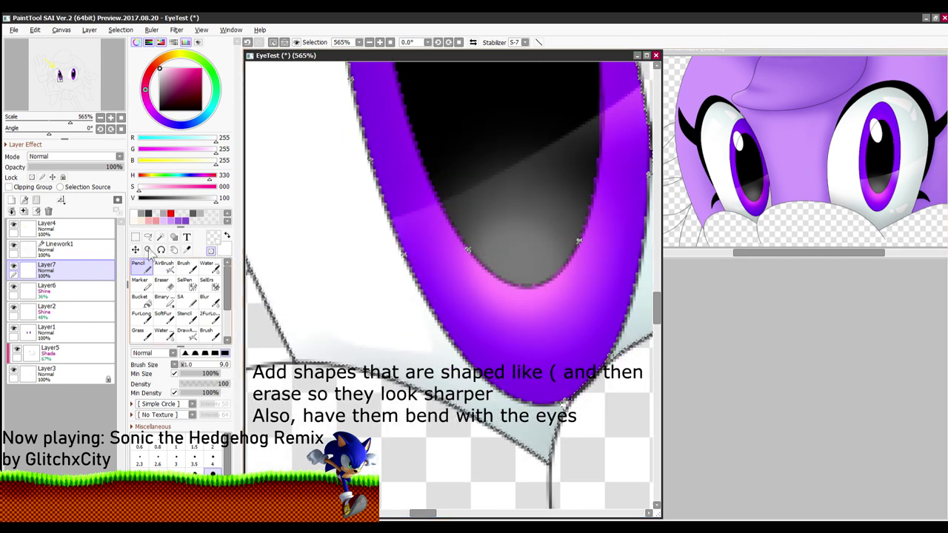
Step: Paint a filled white curved highlight on the upper outer white of the right eye, bending with the eye outline
click(212, 249)
scroll(415, 356, down, 7)
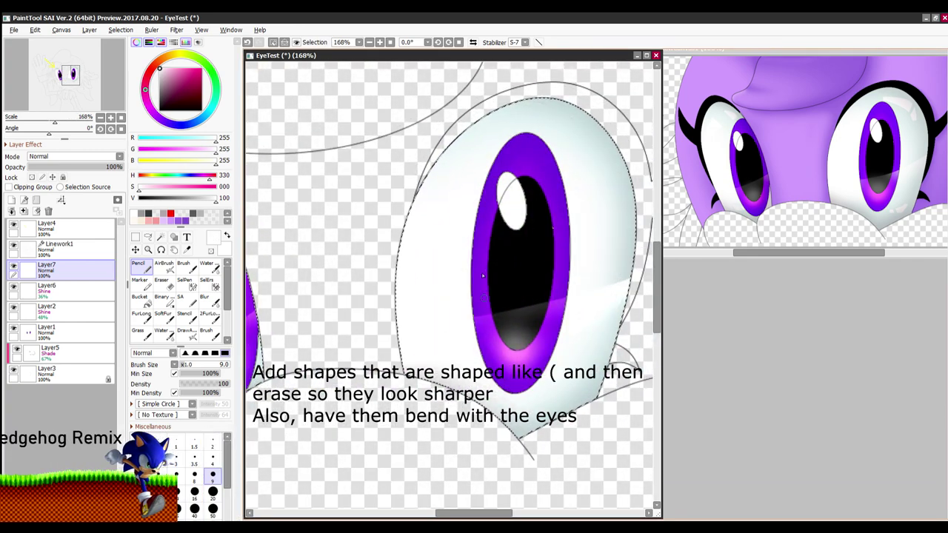
scroll(469, 204, up, 7)
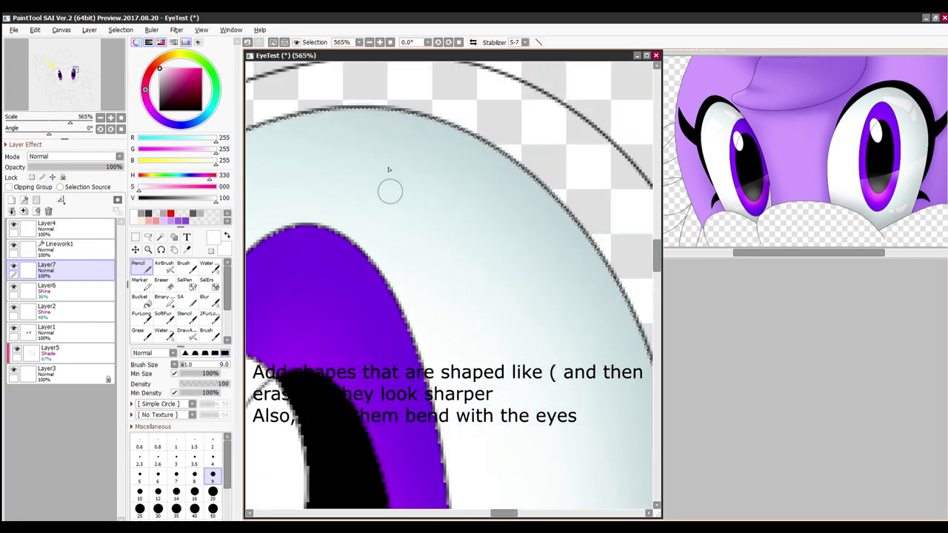
mouse_move(371, 216)
mouse_down()
mouse_move(493, 302)
mouse_move(541, 380)
mouse_up()
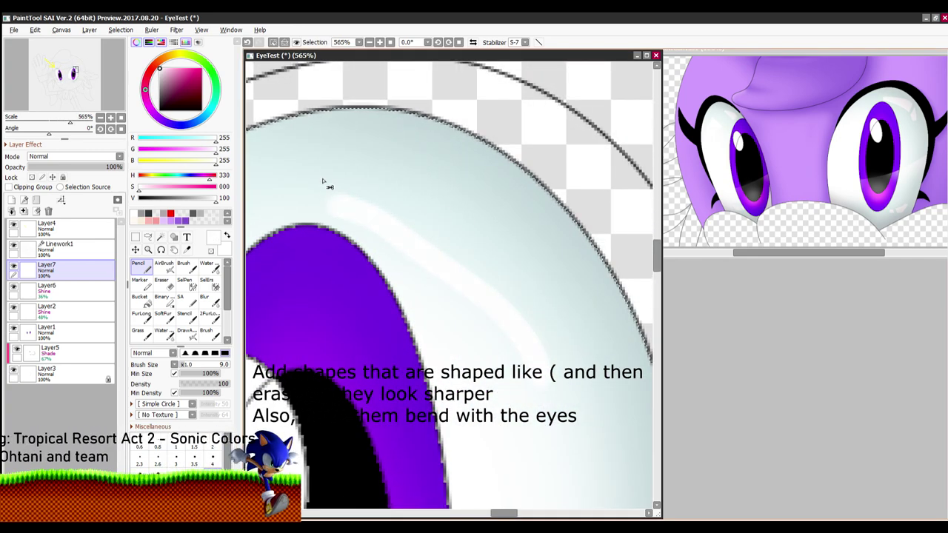
key(ctrl+z)
drag(325, 202, 556, 364)
mouse_move(314, 194)
mouse_down()
mouse_move(447, 193)
mouse_move(502, 218)
mouse_move(571, 363)
mouse_up()
key(ctrl+z)
mouse_move(318, 198)
mouse_down()
mouse_move(482, 205)
mouse_move(510, 219)
mouse_move(552, 353)
mouse_up()
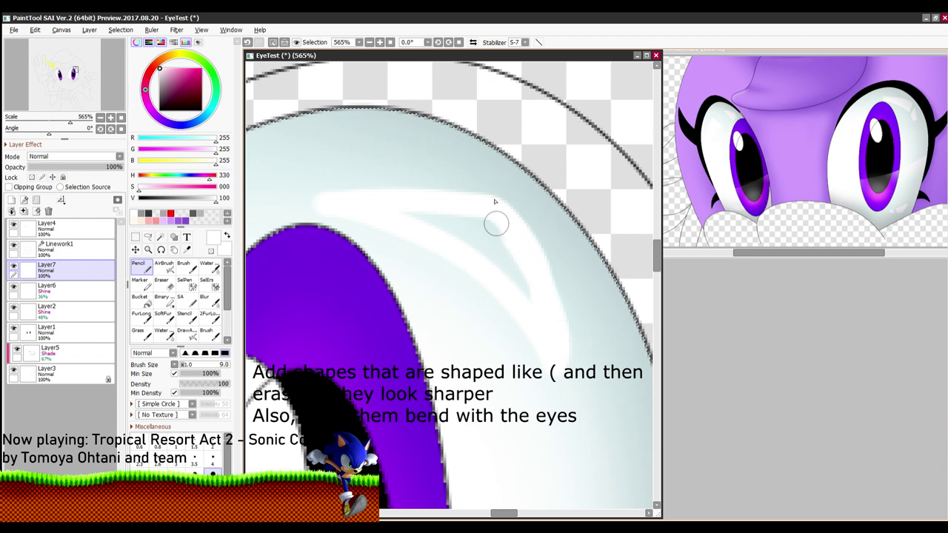
mouse_move(496, 223)
mouse_down()
mouse_move(434, 218)
mouse_move(517, 269)
mouse_move(555, 320)
mouse_up()
Step: Paint a filled white curved highlight on the lower outer white of the right eye, tapering upward along the outline
scroll(502, 244, down, 6)
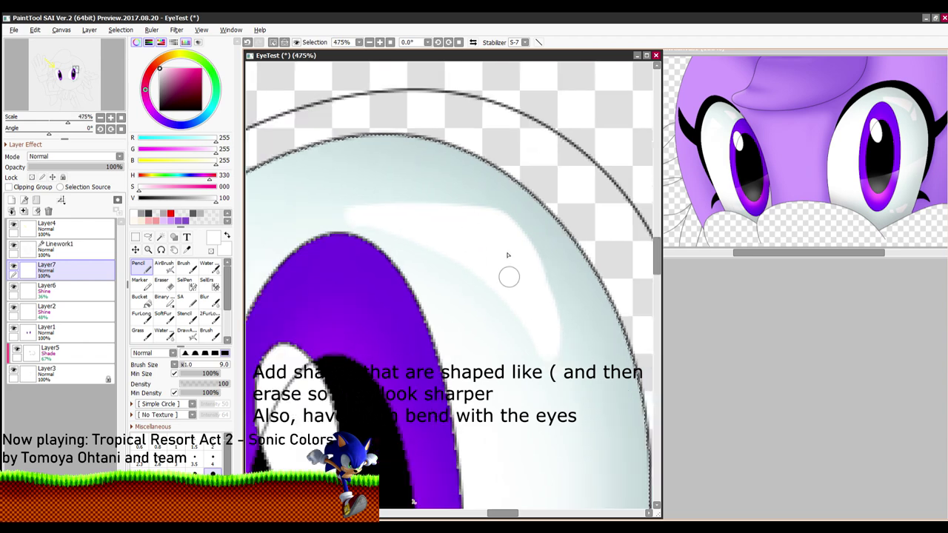
scroll(511, 198, up, 6)
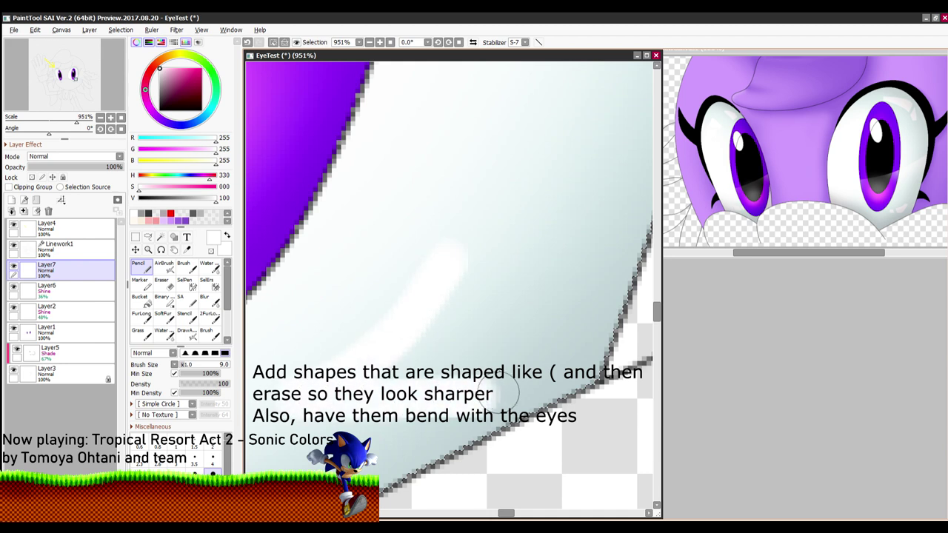
mouse_move(503, 391)
mouse_down()
mouse_move(553, 322)
mouse_move(584, 241)
mouse_move(442, 258)
mouse_up()
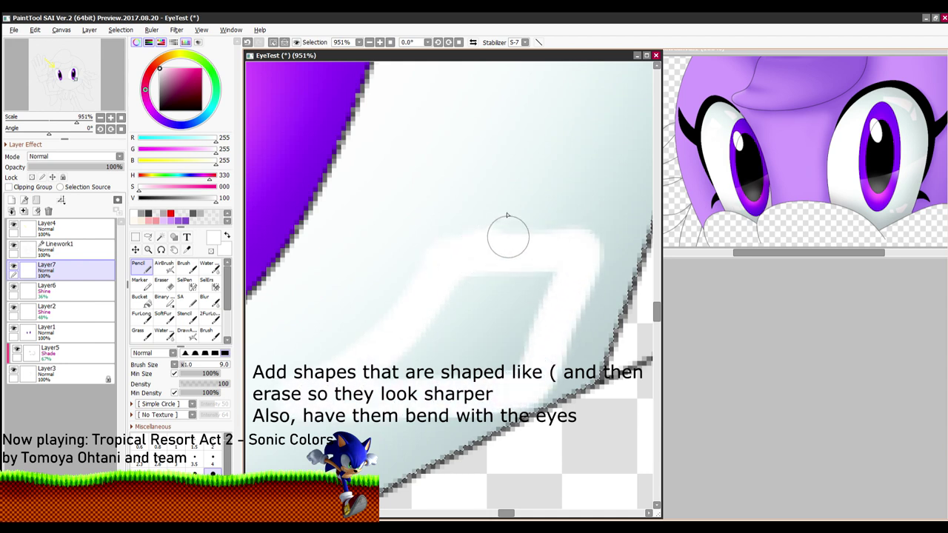
mouse_move(507, 235)
mouse_down()
mouse_move(580, 216)
mouse_move(431, 445)
mouse_up()
key(ctrl+z)
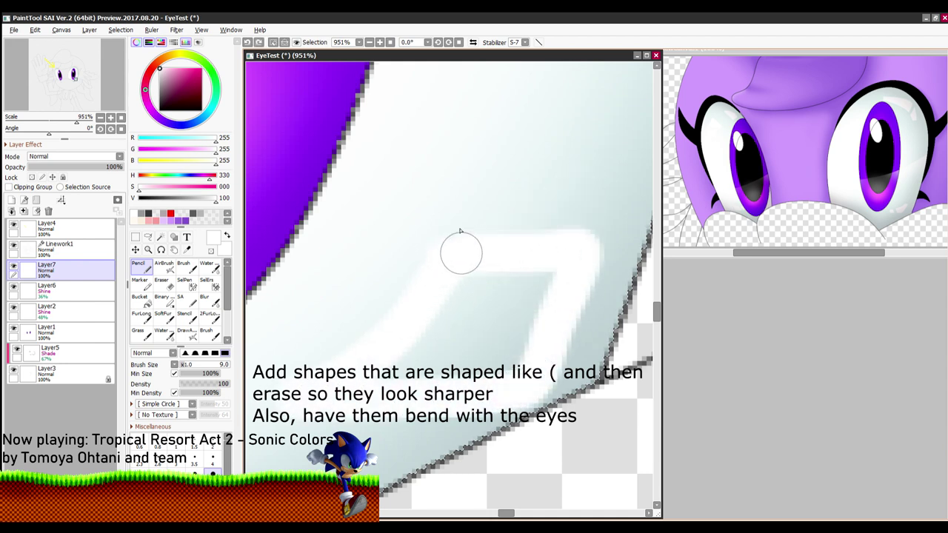
mouse_move(459, 249)
mouse_down()
mouse_move(571, 143)
mouse_move(571, 268)
mouse_move(555, 285)
mouse_up()
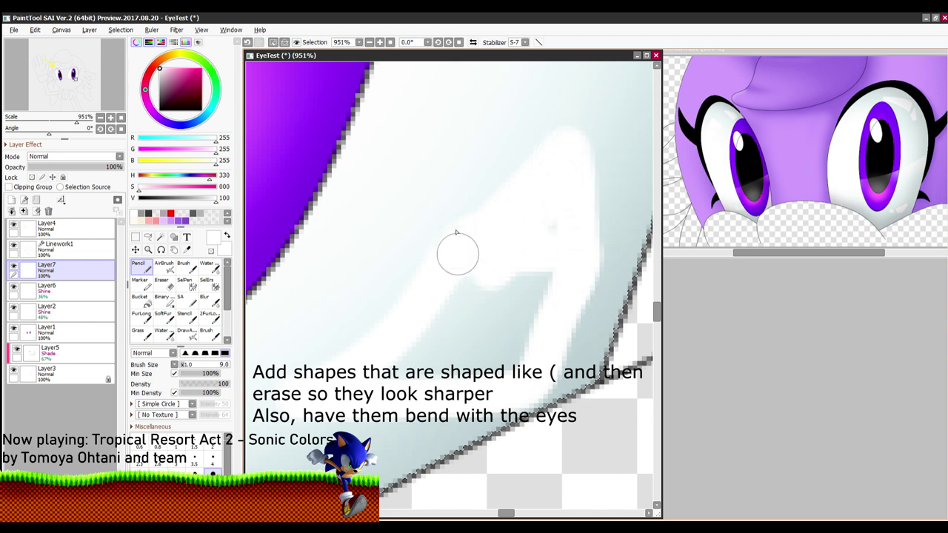
mouse_move(560, 161)
mouse_down()
mouse_move(558, 310)
mouse_move(555, 233)
mouse_move(523, 359)
mouse_move(381, 374)
mouse_move(492, 257)
mouse_move(458, 362)
mouse_up()
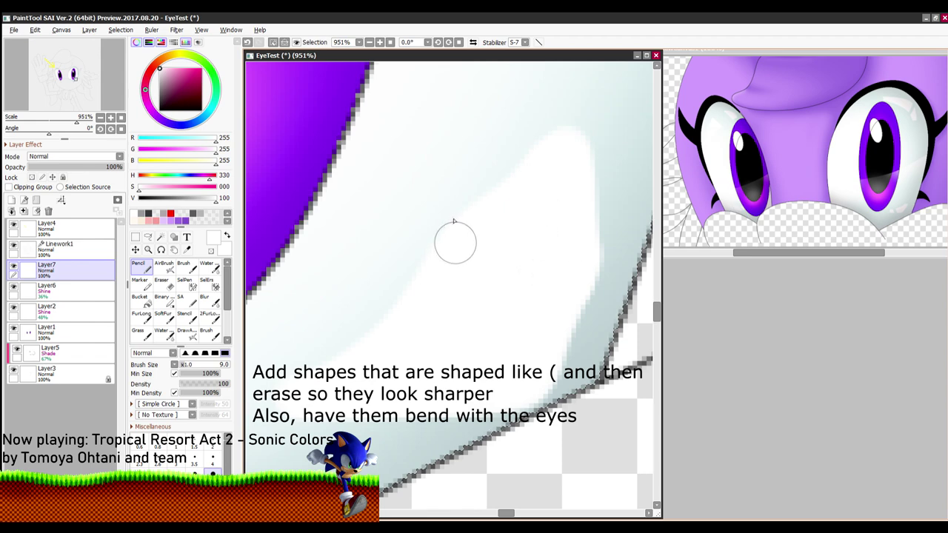
mouse_move(513, 145)
mouse_down()
mouse_move(571, 105)
mouse_move(590, 189)
mouse_move(570, 265)
mouse_up()
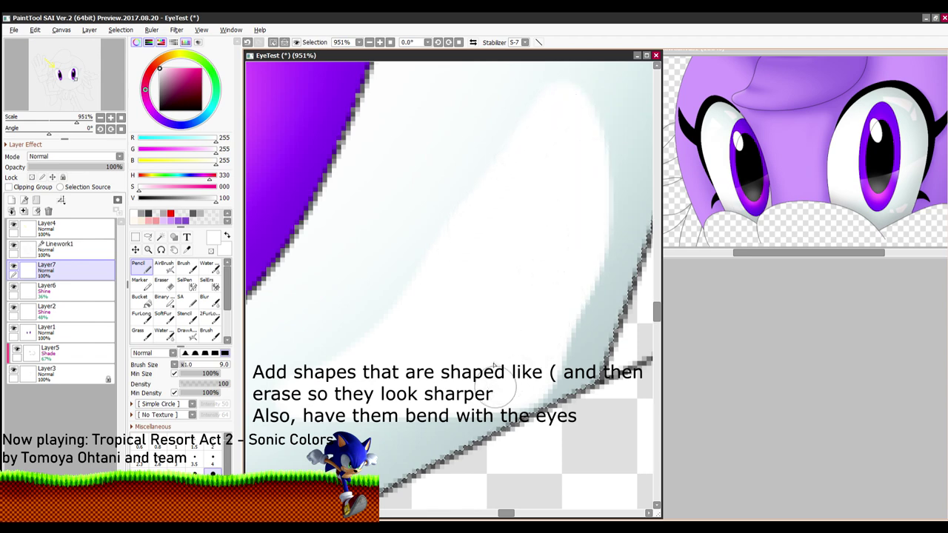
Step: Sharpen the lower highlight of the right eye with the transparent colour and cut thin slanted gaps through it at Pencil size 4
scroll(489, 355, down, 4)
drag(417, 344, 374, 347)
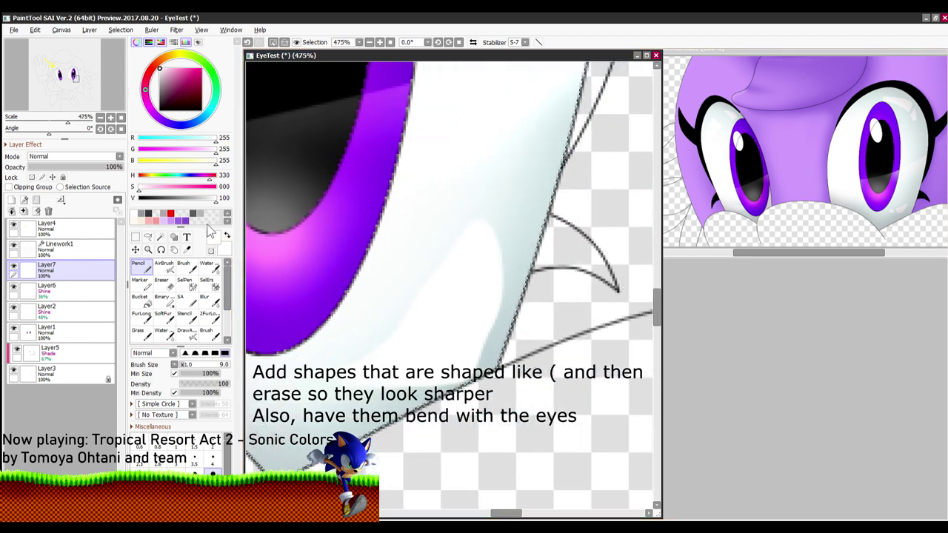
click(211, 251)
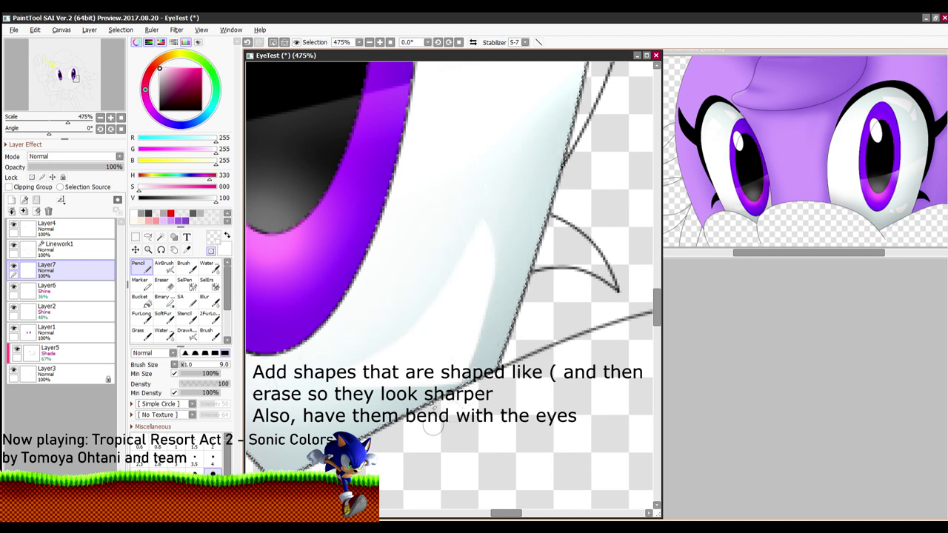
click(213, 459)
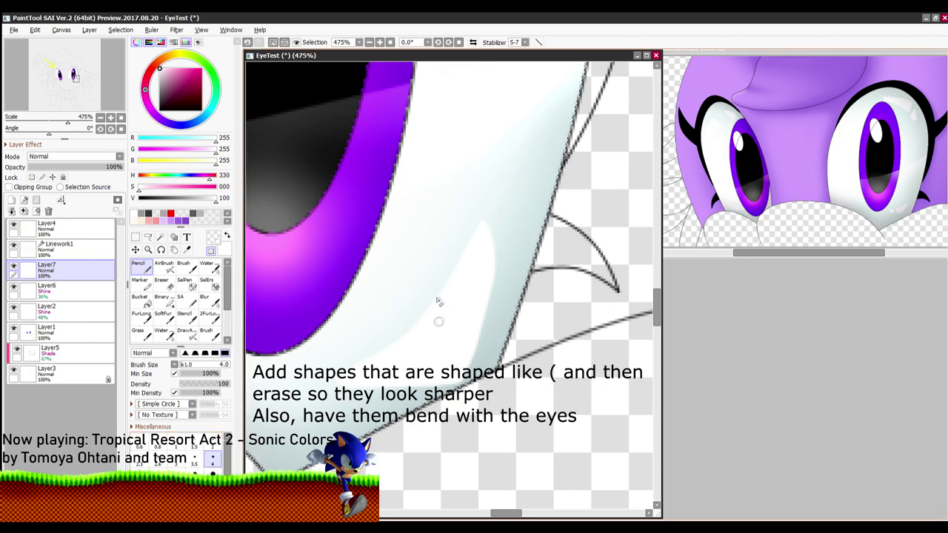
drag(362, 353, 514, 339)
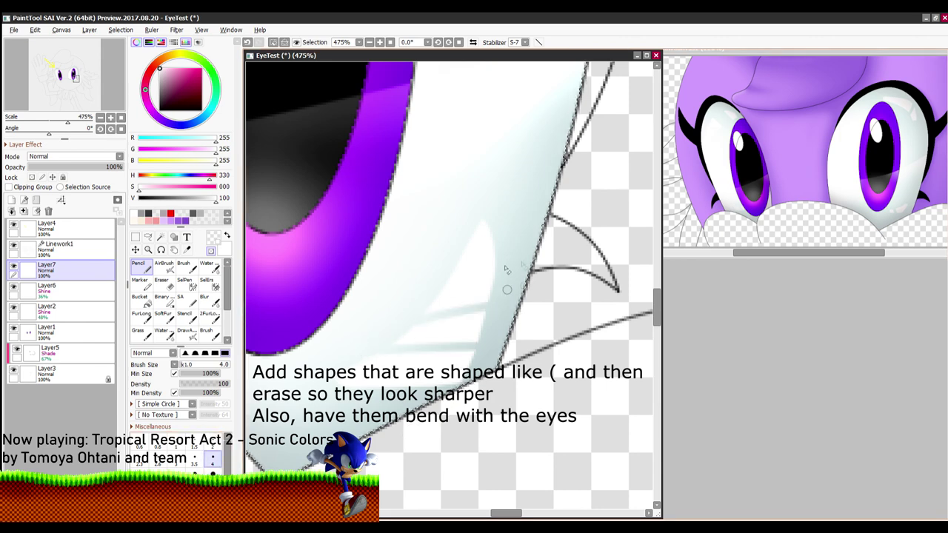
Step: Cut thin slanted gaps through the upper highlight of the right eye using the transparent colour at Pencil size 4
scroll(392, 316, up, 2)
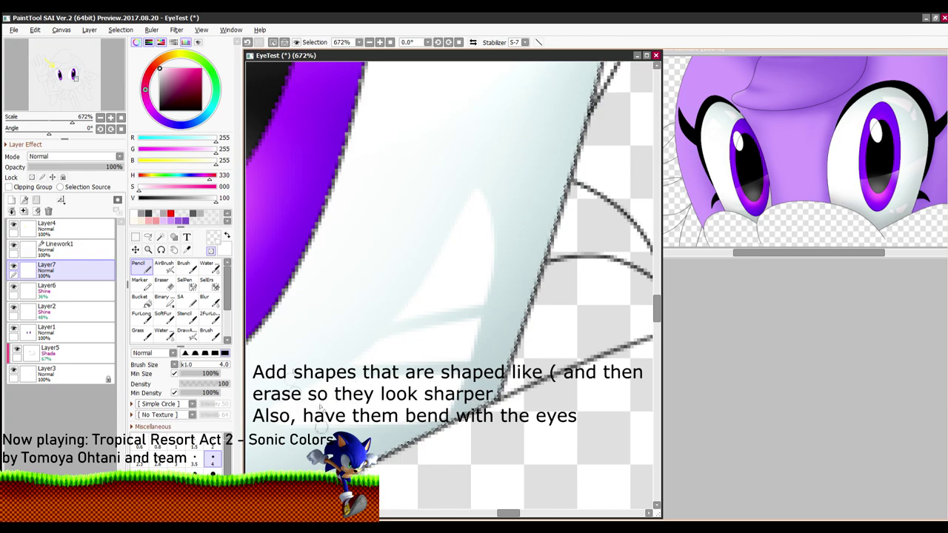
scroll(321, 405, down, 4)
scroll(379, 280, up, 3)
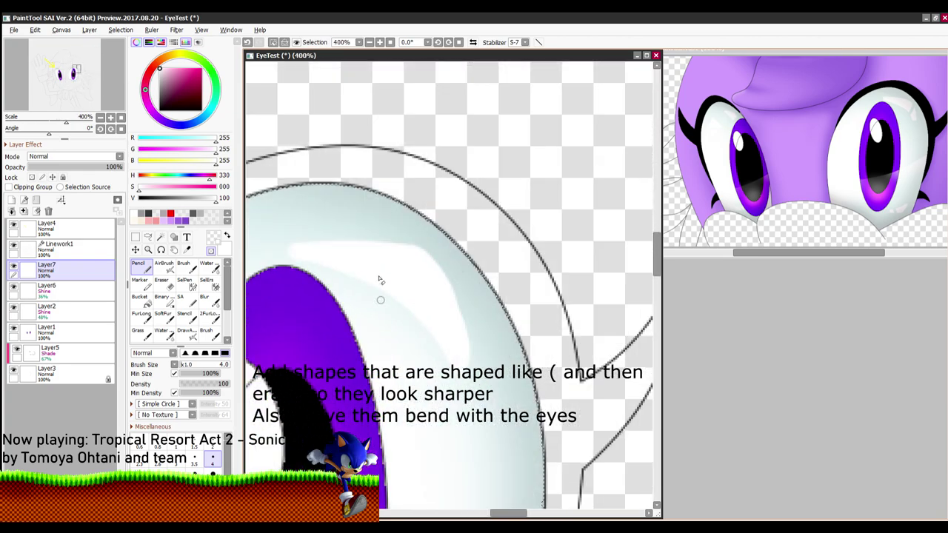
scroll(379, 288, up, 3)
drag(349, 294, 510, 278)
drag(413, 351, 510, 346)
scroll(437, 322, down, 4)
mouse_move(422, 319)
mouse_down()
mouse_move(617, 248)
mouse_move(659, 223)
mouse_up()
scroll(513, 274, up, 2)
scroll(514, 267, down, 2)
Step: Cut diagonal gaps through the upper highlight of the left eye and sharpen its edges with the transparent colour
scroll(488, 272, down, 5)
drag(417, 289, 579, 258)
scroll(488, 215, up, 4)
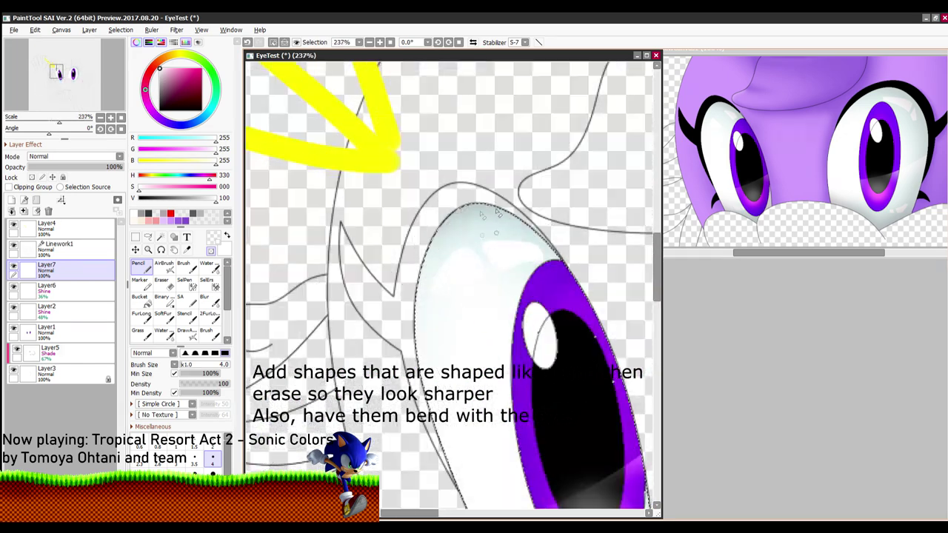
scroll(482, 214, up, 3)
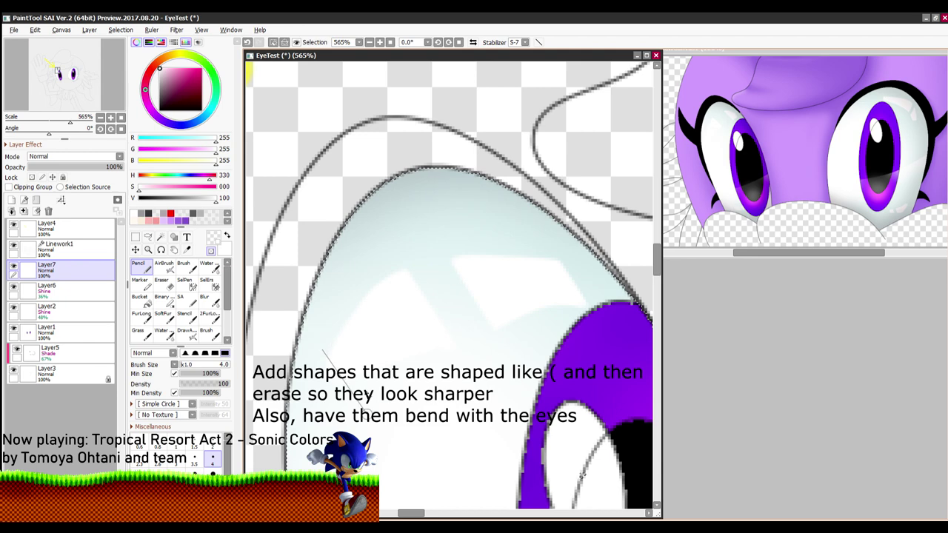
scroll(326, 355, up, 3)
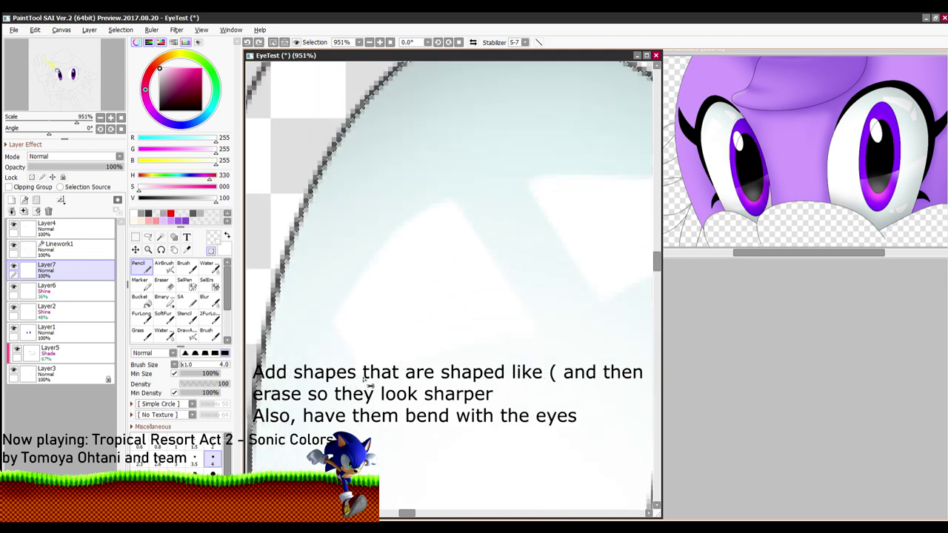
scroll(367, 382, down, 8)
scroll(359, 369, up, 6)
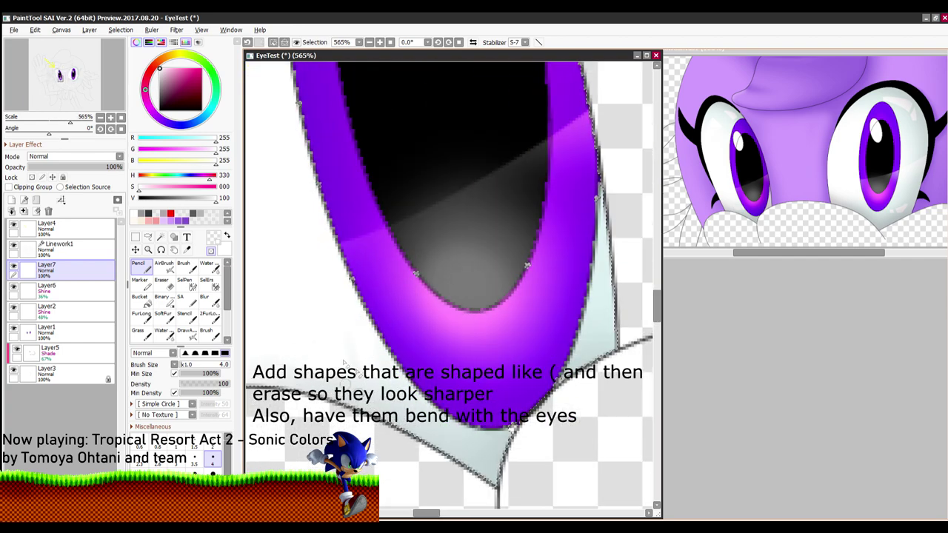
Step: Set the opacity of the highlight layer Layer7 to 59%
scroll(360, 370, down, 4)
scroll(350, 362, down, 4)
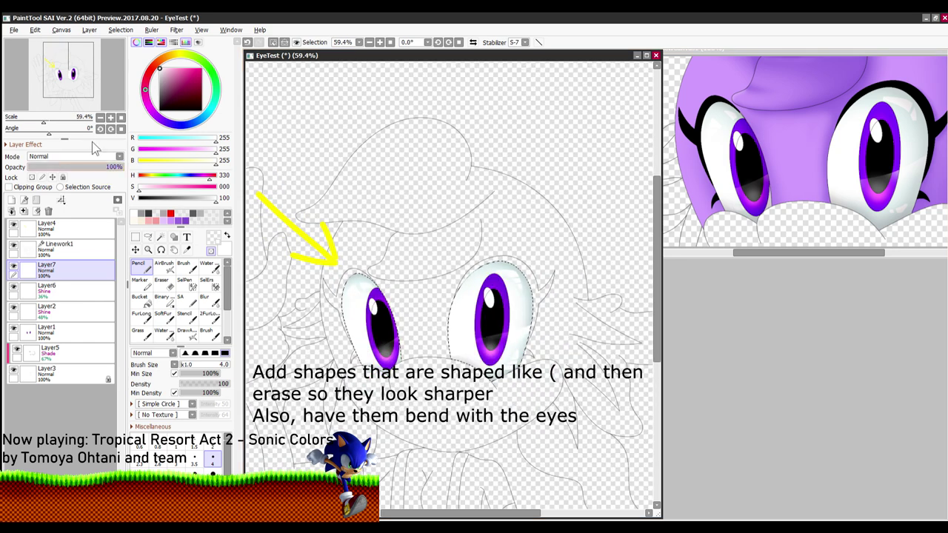
drag(107, 167, 84, 167)
Step: Undo the last stroke and set the Pencil size to 20
scroll(509, 335, up, 4)
scroll(509, 335, up, 2)
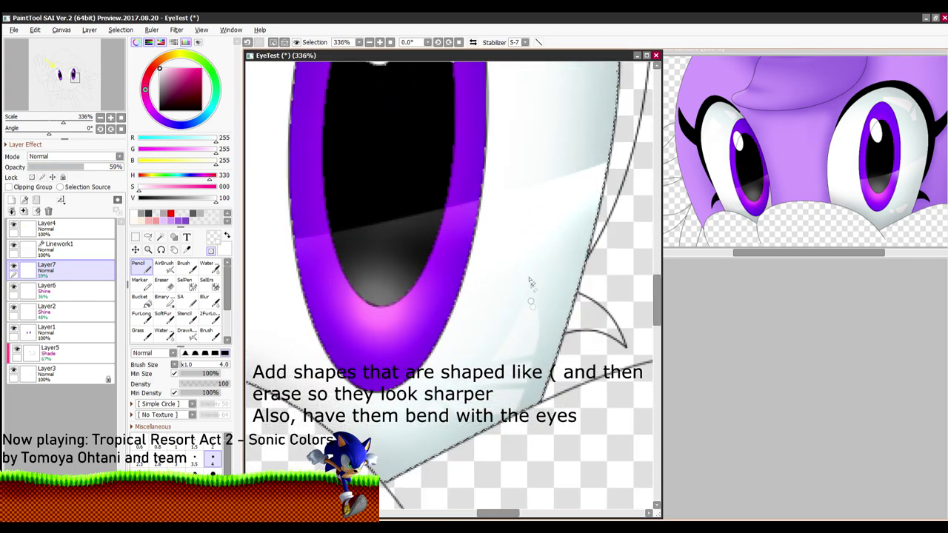
key(ctrl+z)
key(])
key(])
key(])
key(])
key(])
key(])
key(])
key(])
key(])
key(])
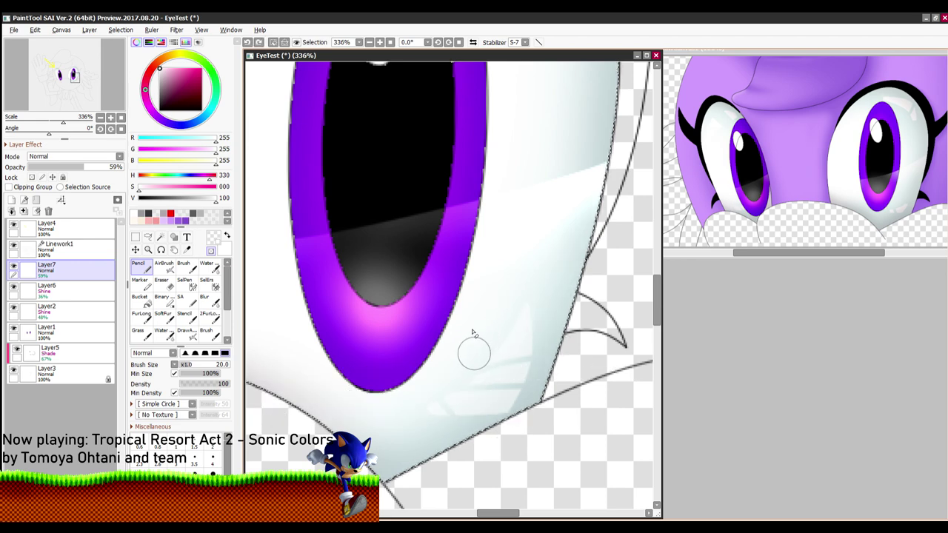
Step: Erase the outlines of three small block-shaped buildings along the base of the right eye's lower highlight at Pencil size 1
scroll(530, 397, up, 4)
drag(530, 396, 501, 350)
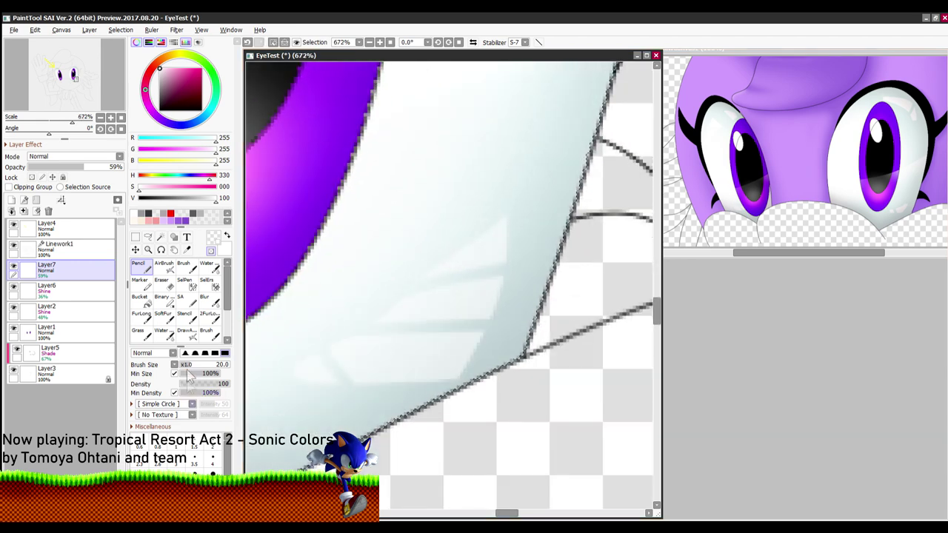
click(176, 446)
scroll(404, 355, up, 3)
scroll(404, 352, up, 2)
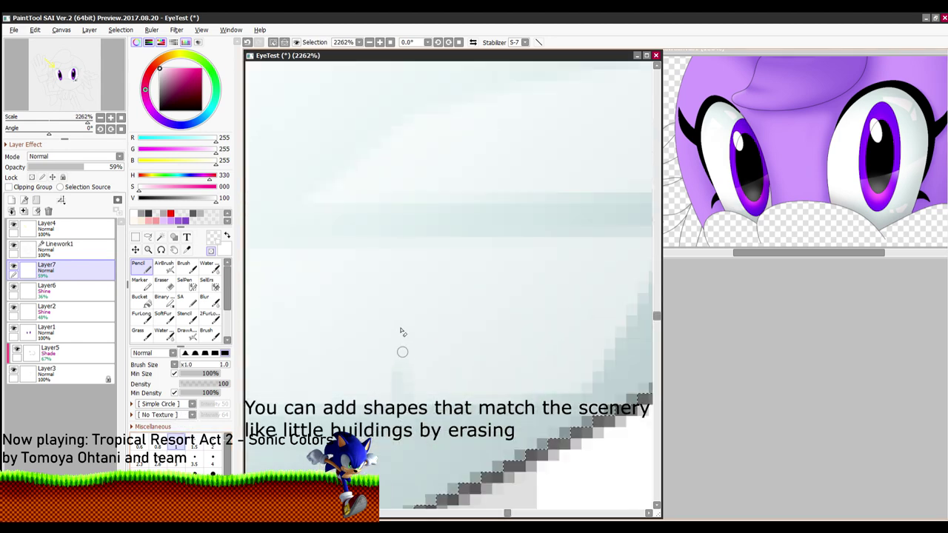
mouse_move(401, 352)
mouse_down()
mouse_move(464, 366)
mouse_move(465, 398)
mouse_up()
drag(507, 370, 438, 380)
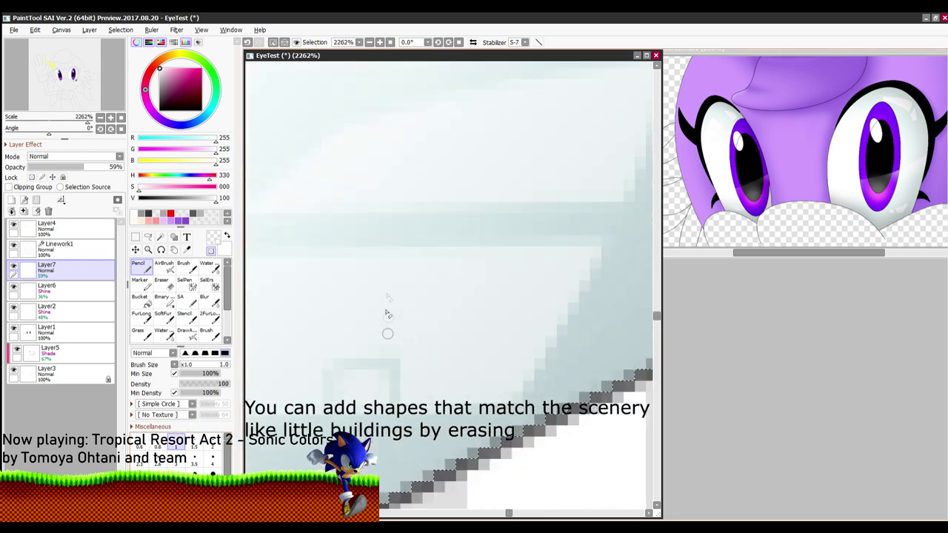
mouse_move(387, 333)
mouse_down()
mouse_move(461, 293)
mouse_move(469, 340)
mouse_move(501, 343)
mouse_move(508, 403)
mouse_up()
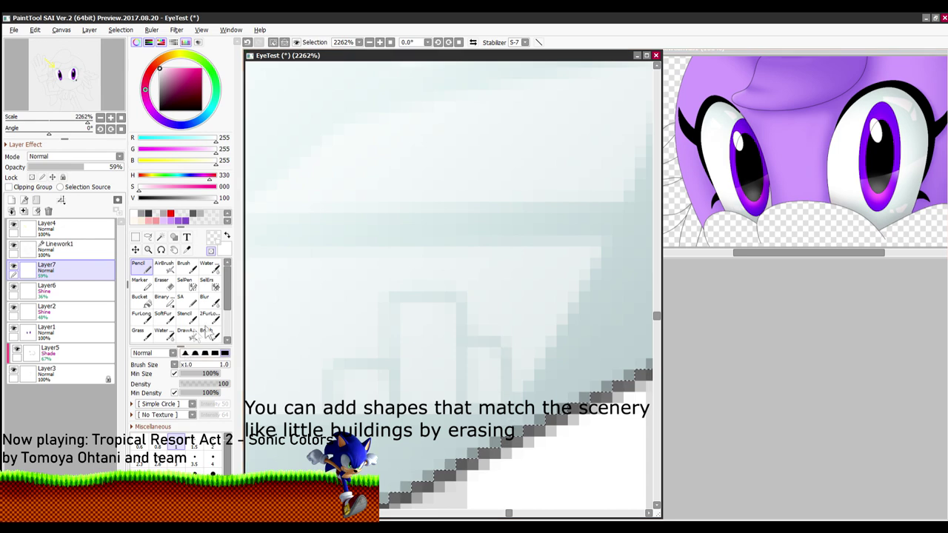
Step: Erase the insides of the building outlines at Pencil size 4 to make one solid skyline silhouette
click(212, 460)
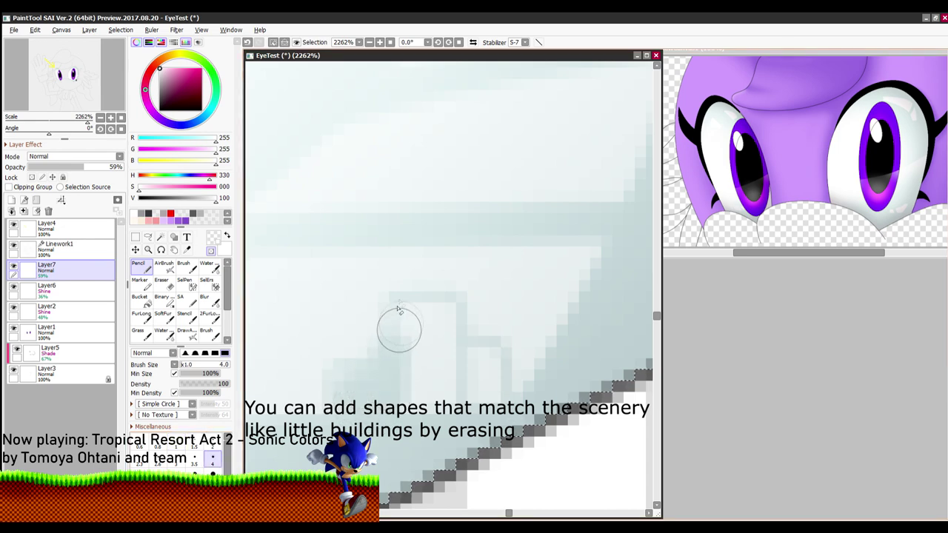
mouse_move(399, 330)
mouse_down()
mouse_move(444, 353)
mouse_move(493, 360)
mouse_move(331, 418)
mouse_up()
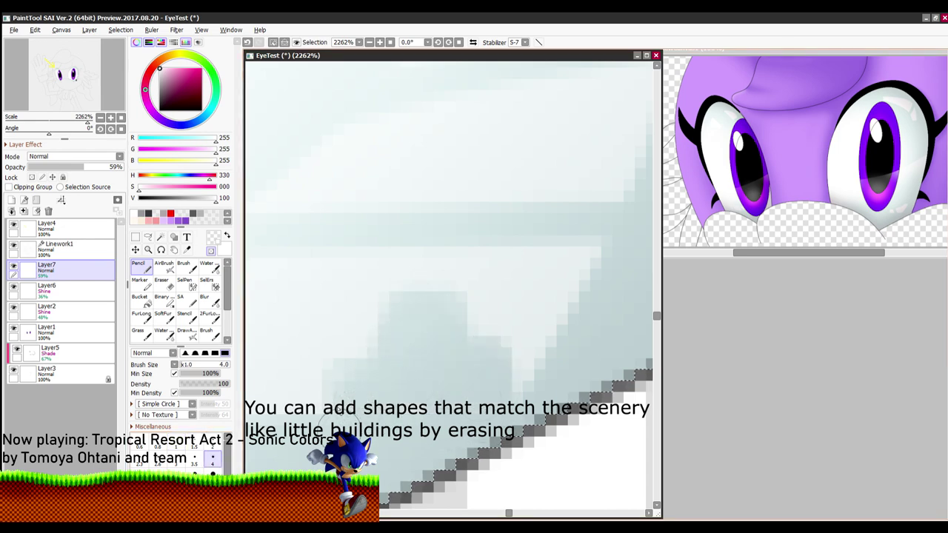
scroll(436, 396, down, 9)
drag(446, 389, 531, 374)
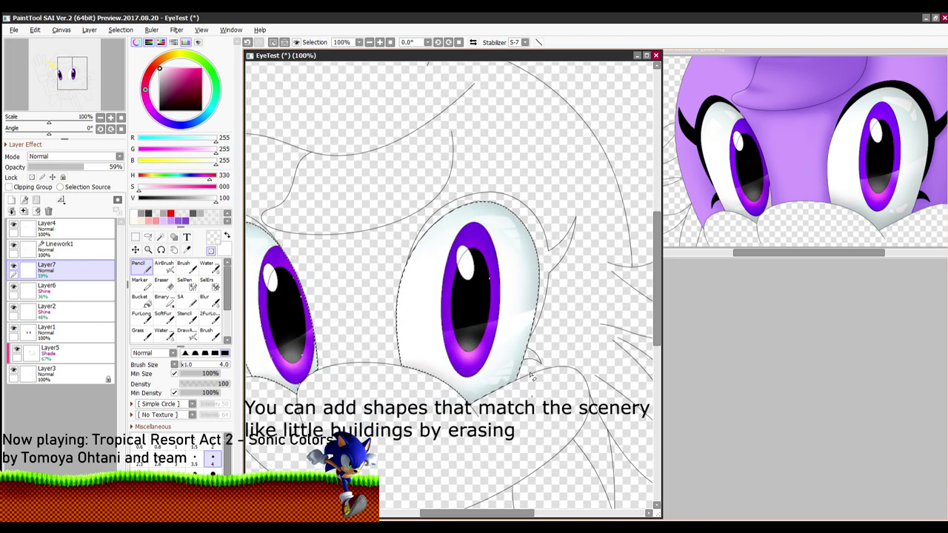
Step: Clear the selection around the eye whites and hide the Linework1 layer
scroll(531, 376, down, 5)
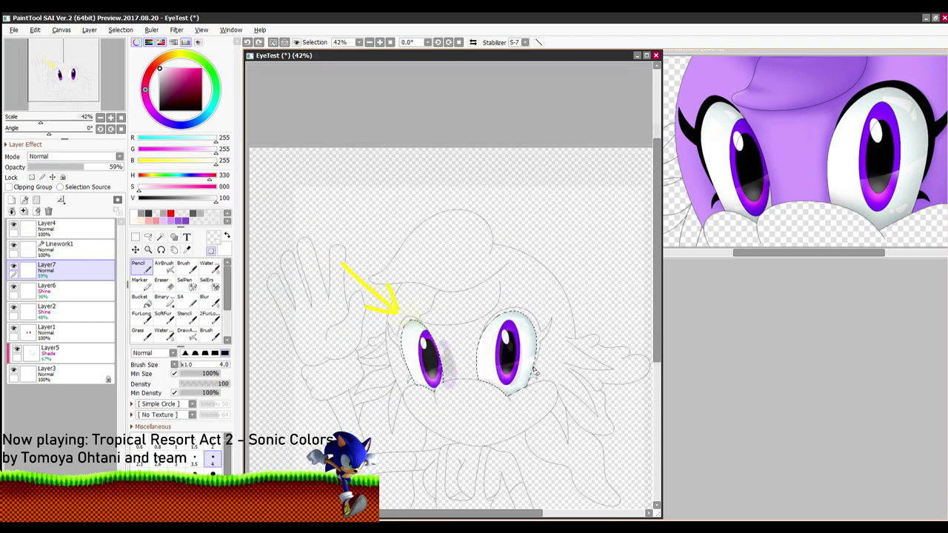
scroll(535, 371, down, 4)
drag(542, 378, 501, 330)
scroll(506, 272, up, 1)
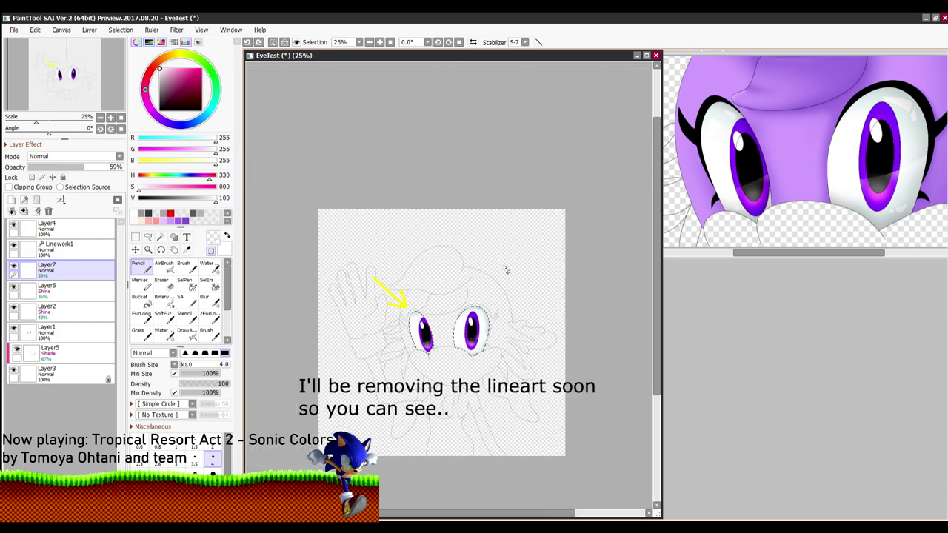
scroll(493, 271, up, 2)
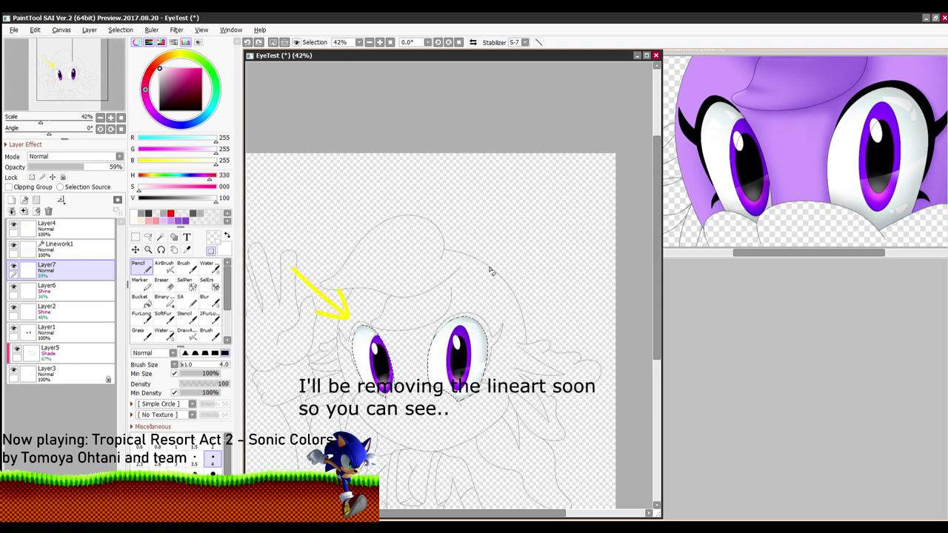
drag(493, 271, 536, 248)
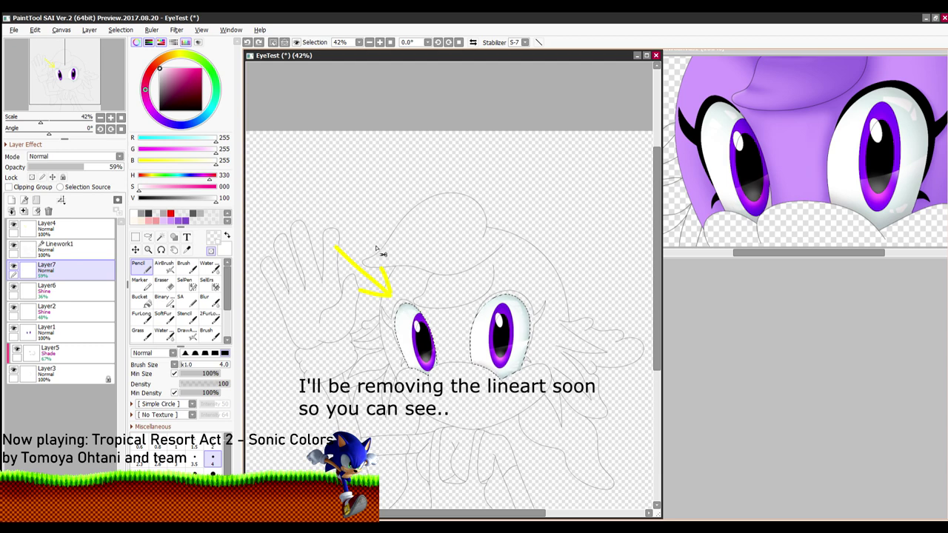
key(ctrl+d)
scroll(440, 281, up, 2)
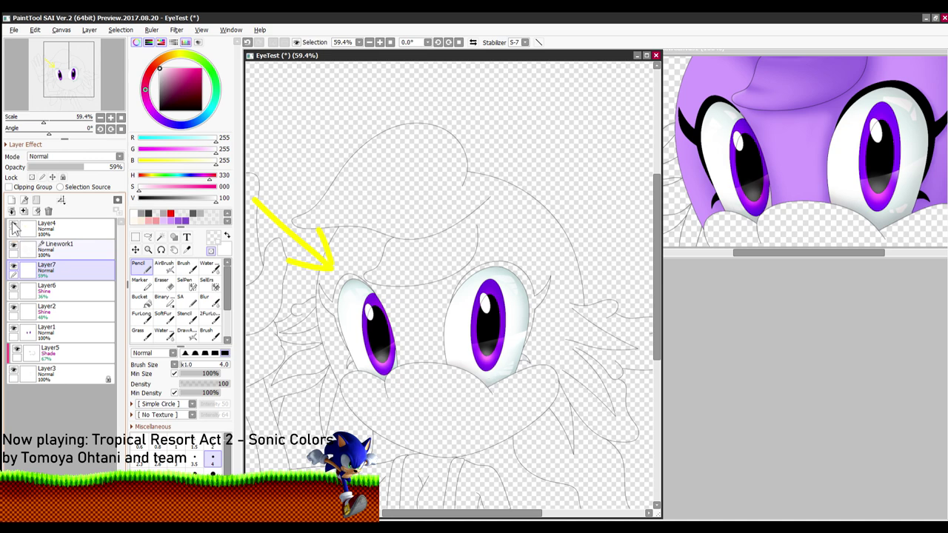
click(14, 245)
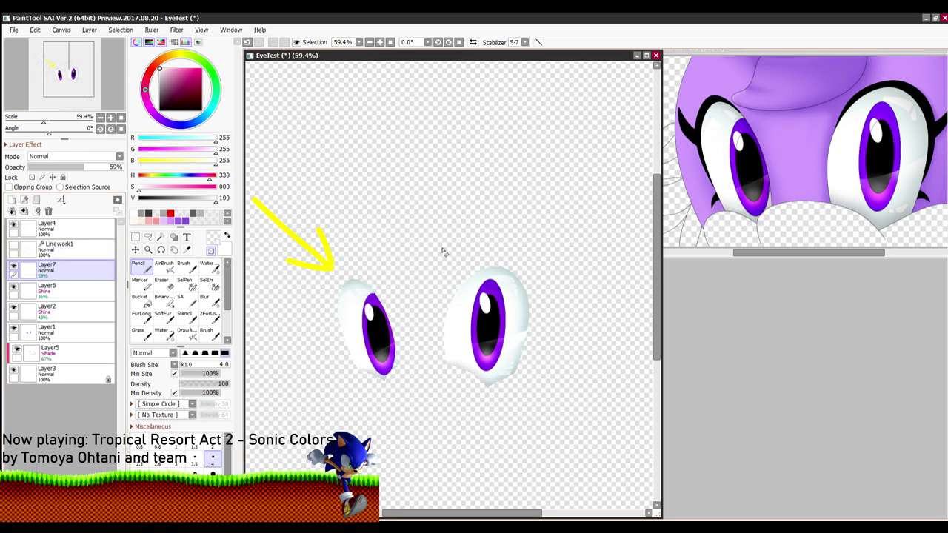